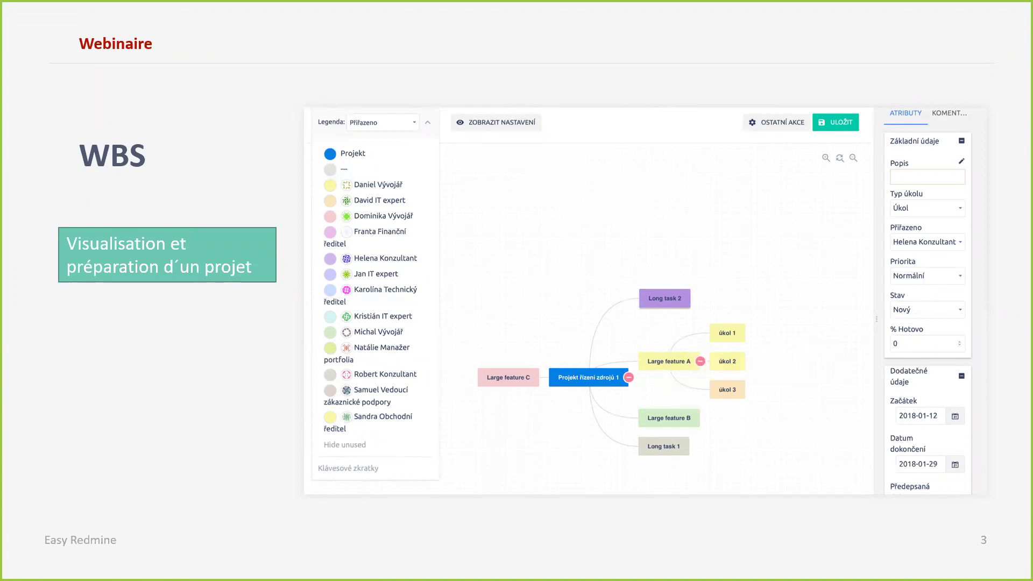
{"action": "key", "text": "Right"}
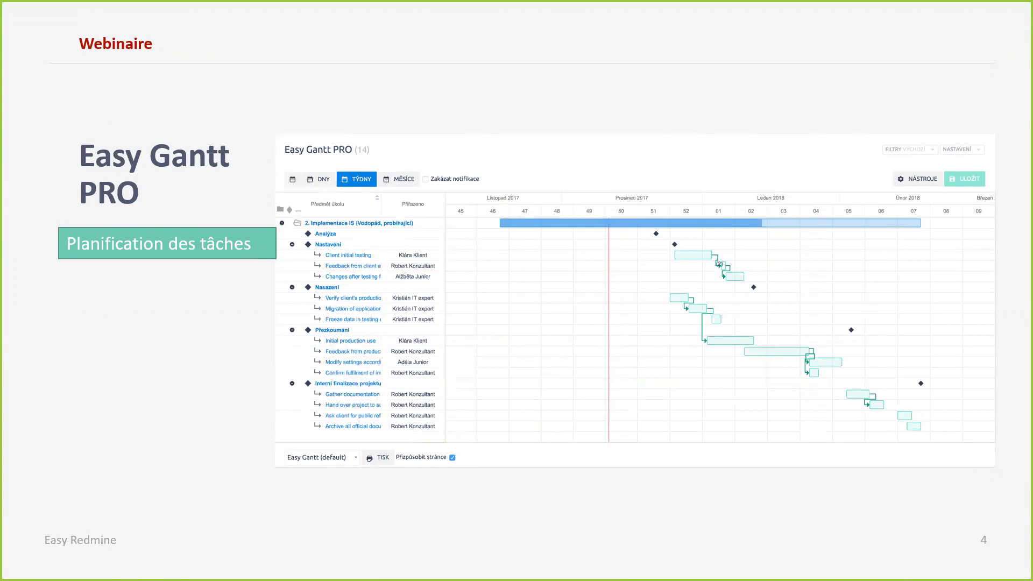
{"action": "key", "text": "Right"}
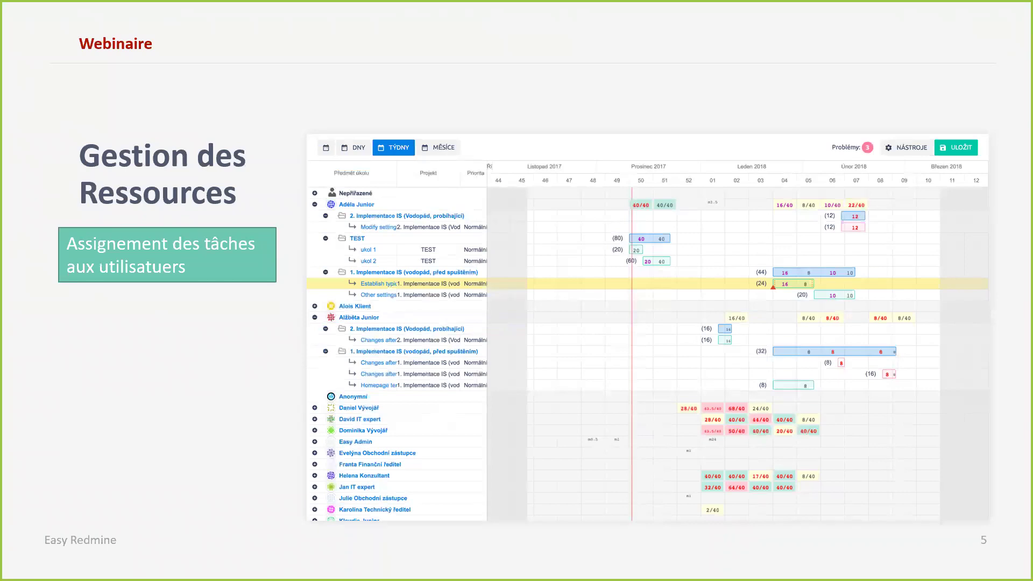
{"action": "key", "text": "Right"}
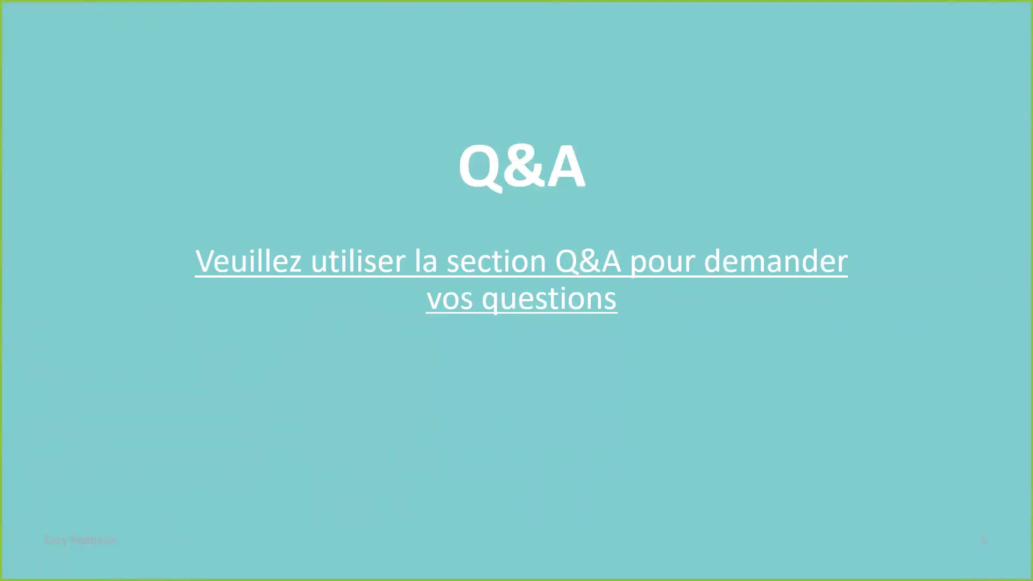
- End the slide show and switch to the Easy Redmine page in the Opera browser
{"action": "key", "text": "Escape"}
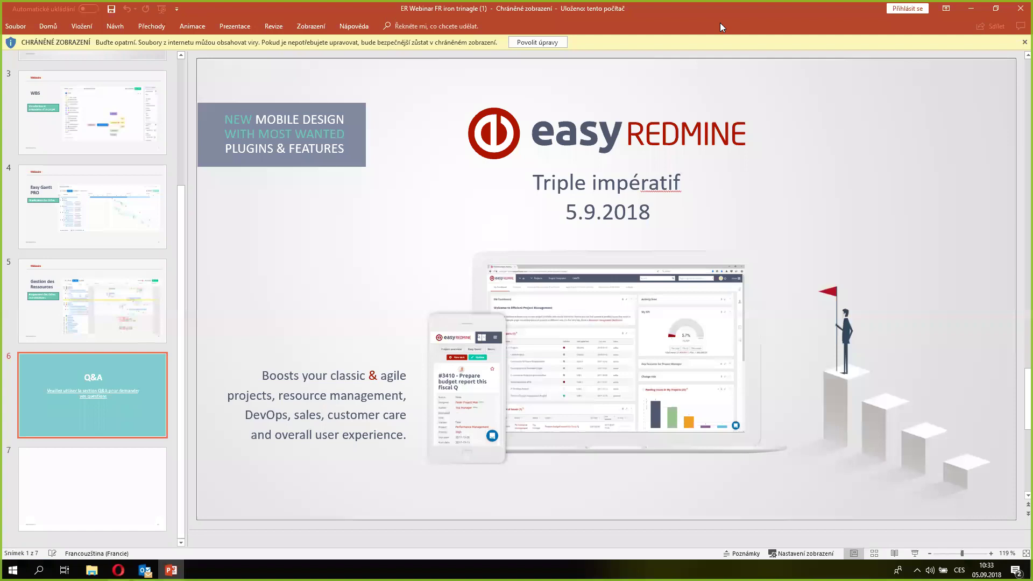
{"action": "mouse_move", "coordinate": [118, 570]}
{"action": "left_click", "coordinate": [140, 531]}
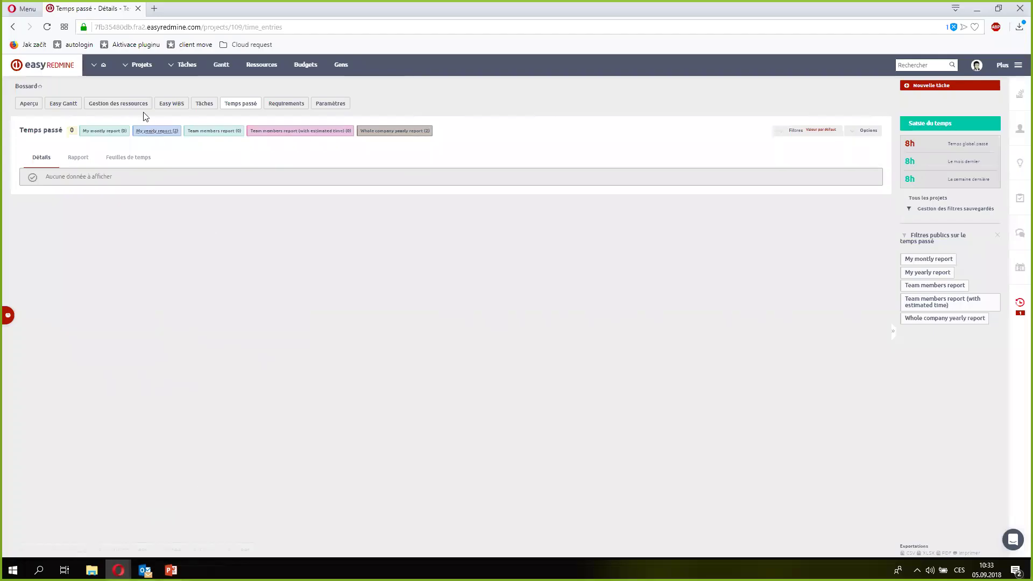
- Start a new project named "Webinaire" and look through the available parent projects without choosing one
{"action": "left_click", "coordinate": [128, 66]}
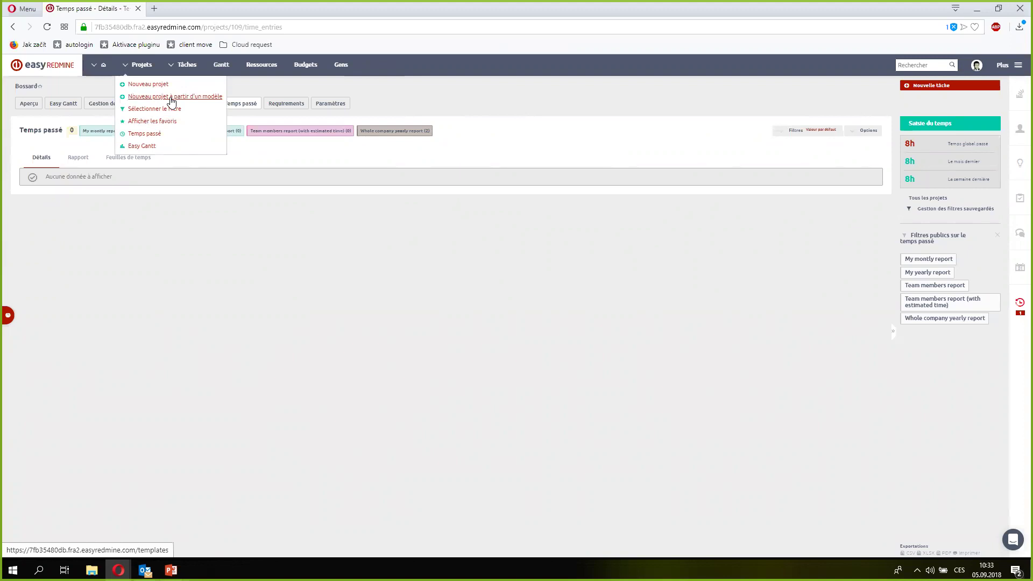
{"action": "left_click", "coordinate": [147, 86]}
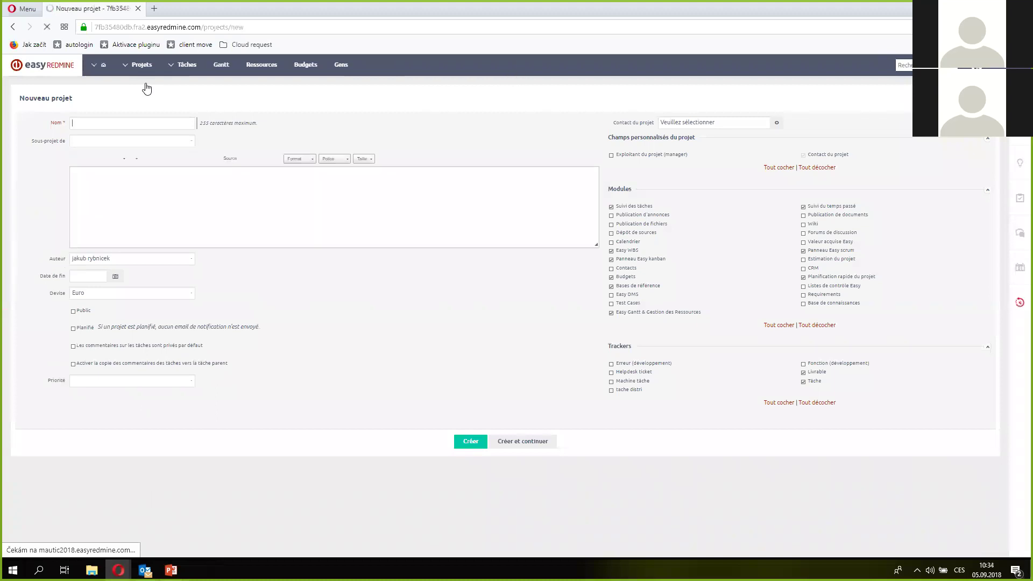
{"action": "type", "text": "Webinaire"}
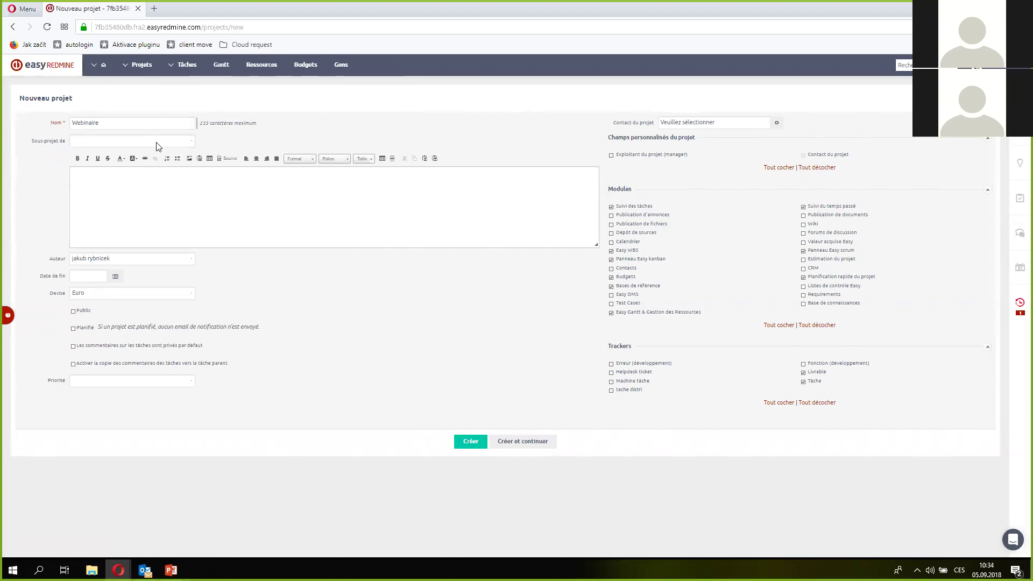
{"action": "left_click", "coordinate": [190, 143]}
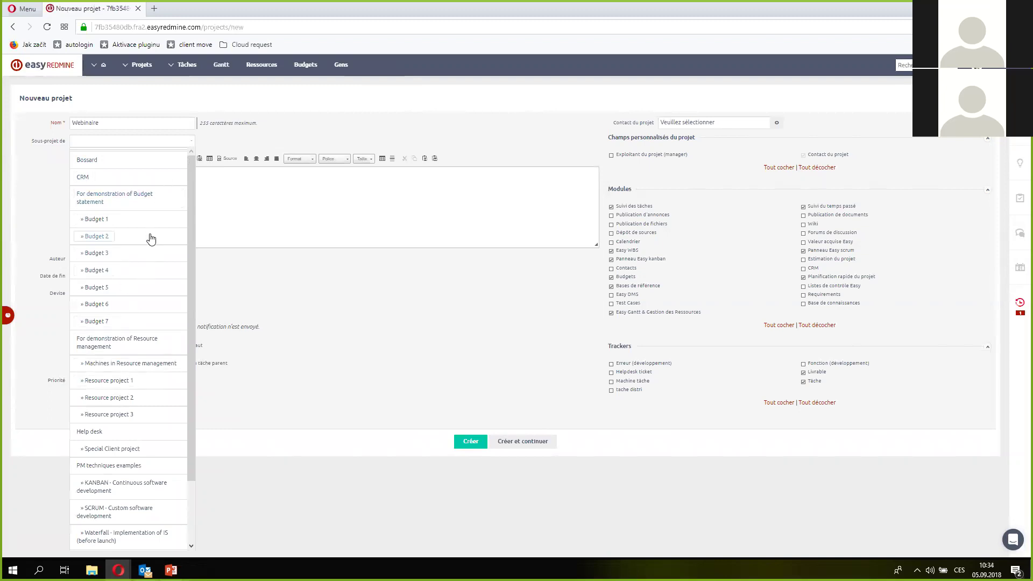
{"action": "left_click", "coordinate": [272, 144]}
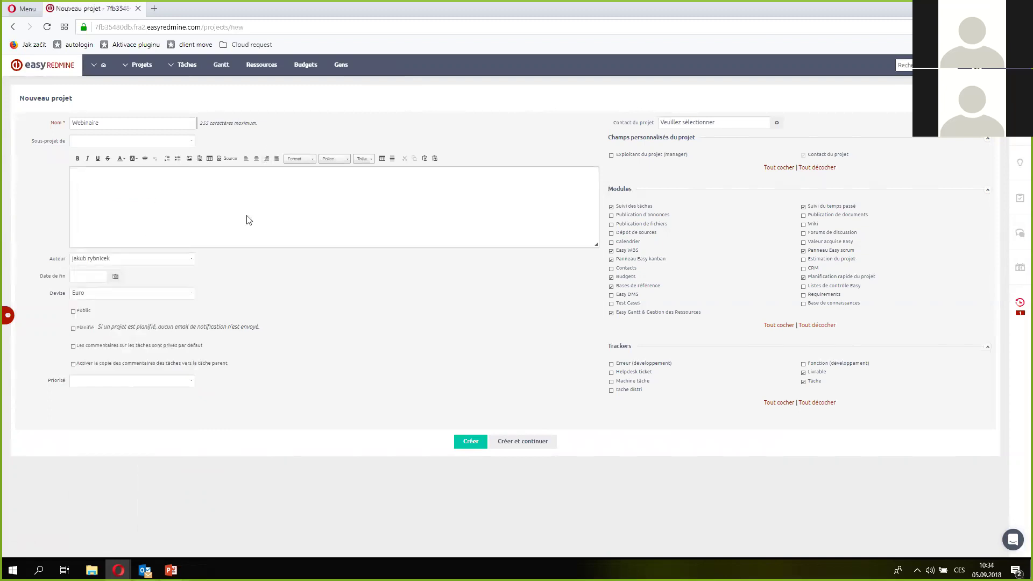
- Enter "ghgeghgh" as the project description, check the author and currency choices, and create the project
{"action": "left_click", "coordinate": [163, 221]}
{"action": "type", "text": "ghgeghgh"}
{"action": "left_click", "coordinate": [189, 260]}
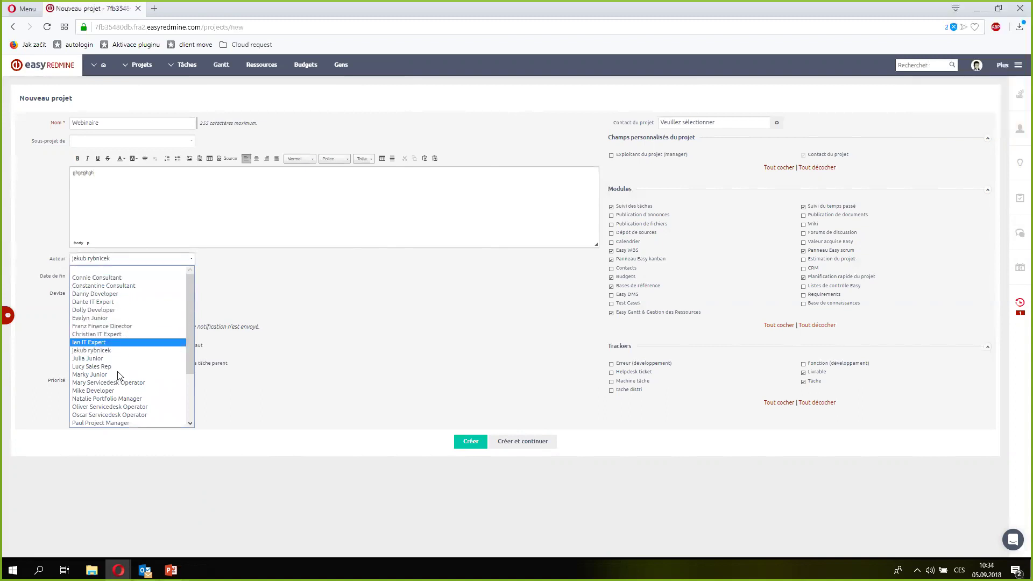
{"action": "left_click", "coordinate": [214, 279]}
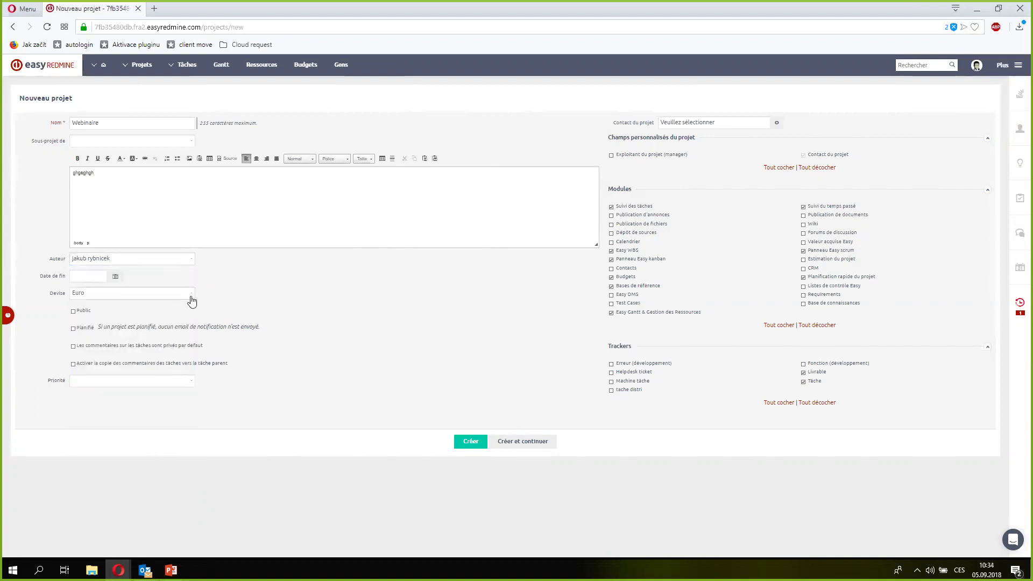
{"action": "left_click", "coordinate": [192, 301]}
{"action": "left_click", "coordinate": [214, 299]}
{"action": "left_click", "coordinate": [471, 441]}
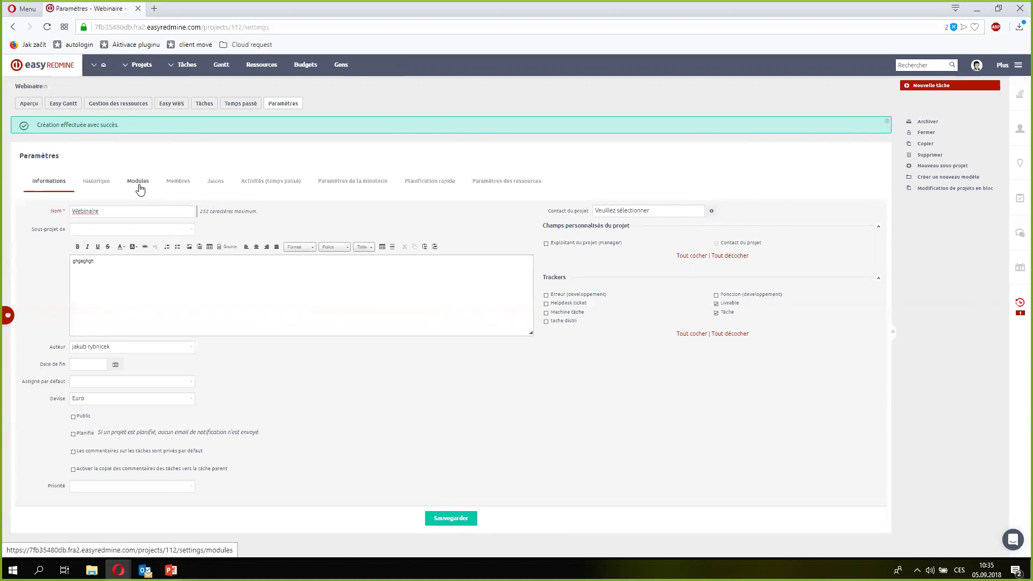
- Add the two servicedesk operators as Webinaire project members with Exécutif Rôle and the portfolio manager with Chef de Project Rôle
{"action": "left_click", "coordinate": [179, 185]}
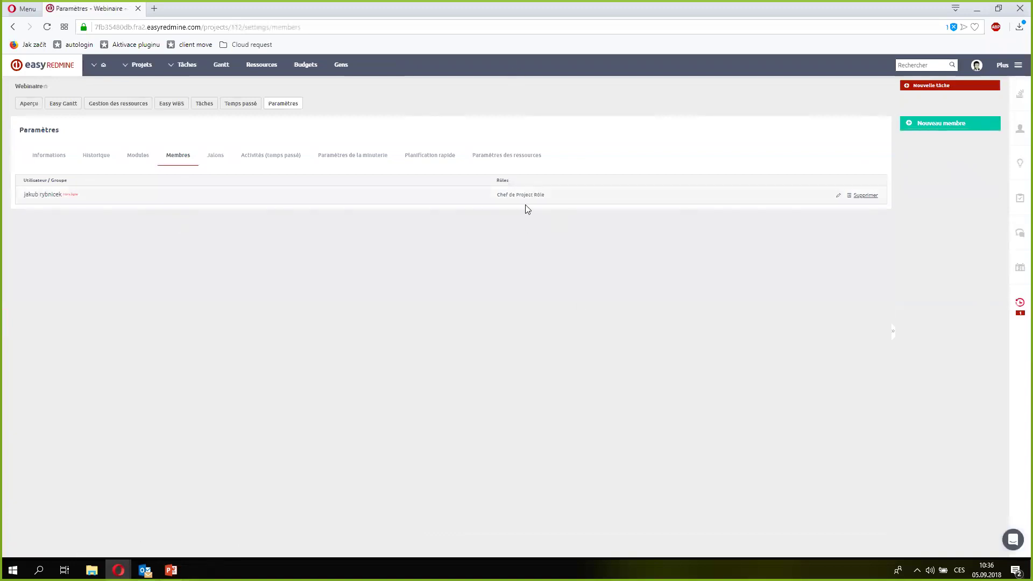
{"action": "left_click", "coordinate": [927, 129]}
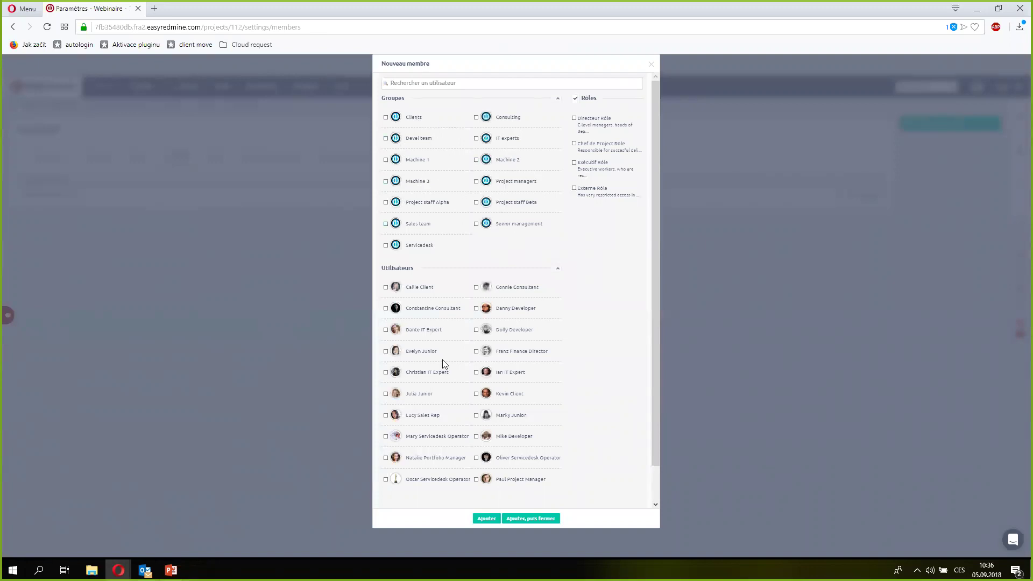
{"action": "scroll", "coordinate": [489, 336], "scroll_direction": "down", "scroll_amount": 2}
{"action": "left_click", "coordinate": [386, 397]}
{"action": "left_click", "coordinate": [386, 419]}
{"action": "left_click", "coordinate": [386, 440]}
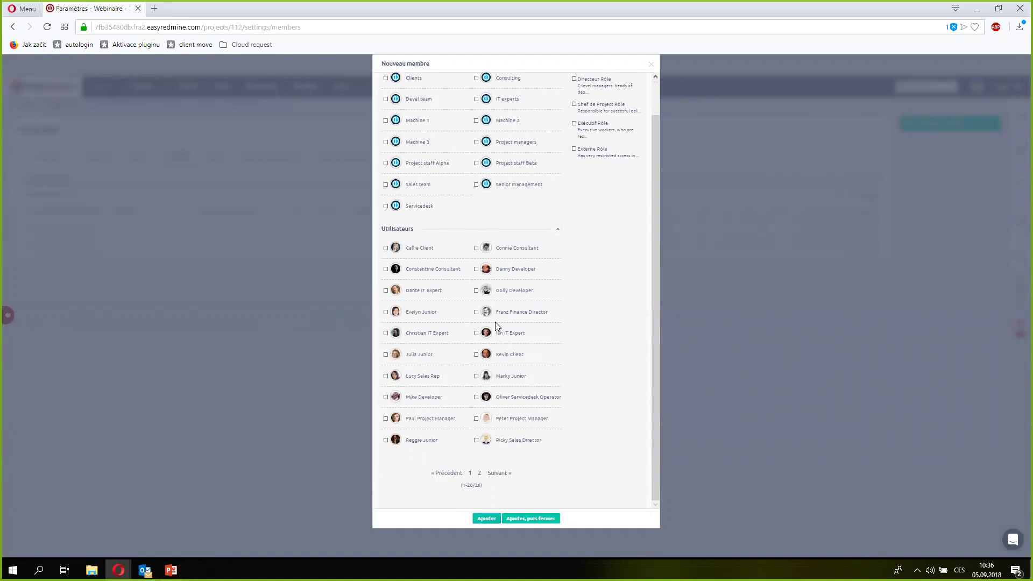
- Add the finance director and a client user as project members with Chef de Project Rôle and close the member form
{"action": "left_click", "coordinate": [476, 313]}
{"action": "left_click", "coordinate": [476, 354]}
{"action": "scroll", "coordinate": [599, 208], "scroll_direction": "up", "scroll_amount": 2}
{"action": "left_click", "coordinate": [615, 145]}
{"action": "left_click", "coordinate": [530, 519]}
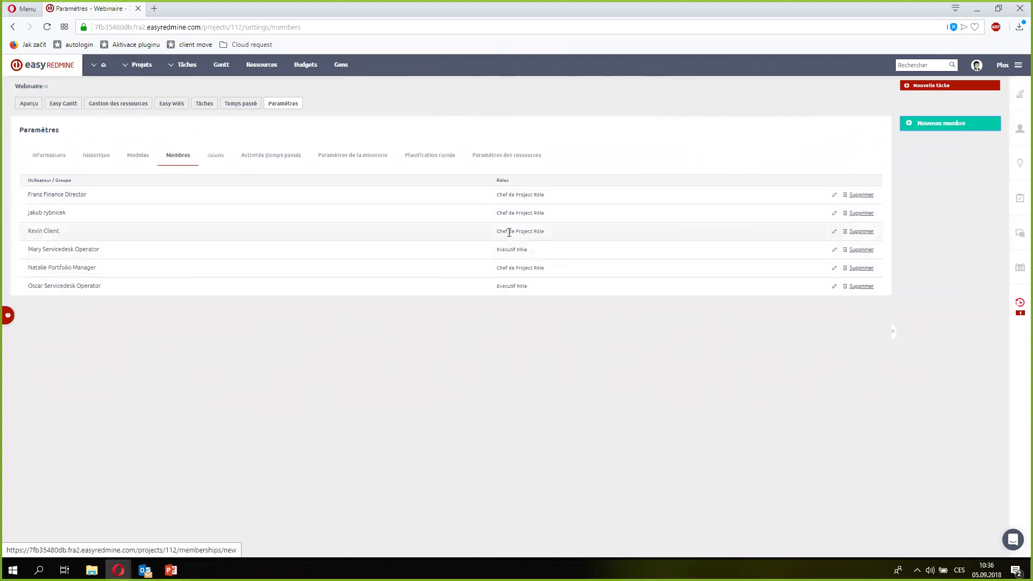
- Give the client member the Directeur Rôle and Externe Rôle as well, and save the roles
{"action": "left_click", "coordinate": [834, 231]}
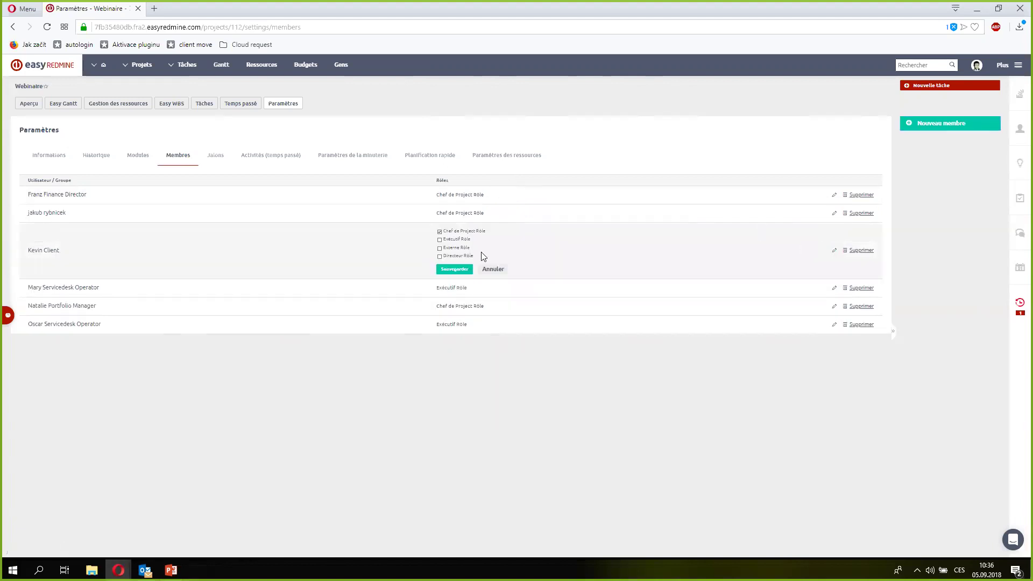
{"action": "left_click", "coordinate": [453, 269]}
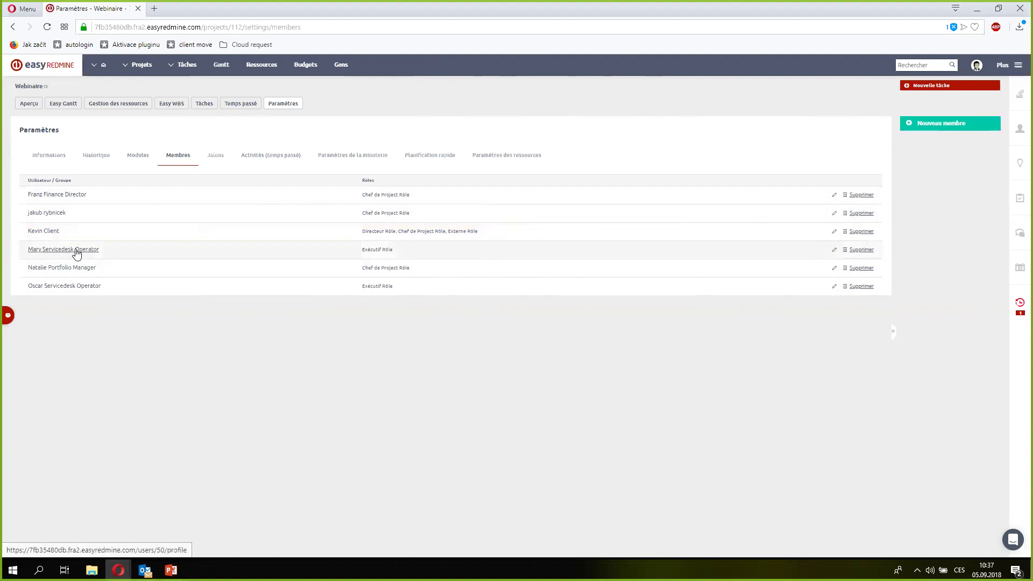
- In the project's Easy WBS, add three tasks named "tache", "tache2" and "tache3" under the Webinaire node
{"action": "left_click", "coordinate": [172, 105]}
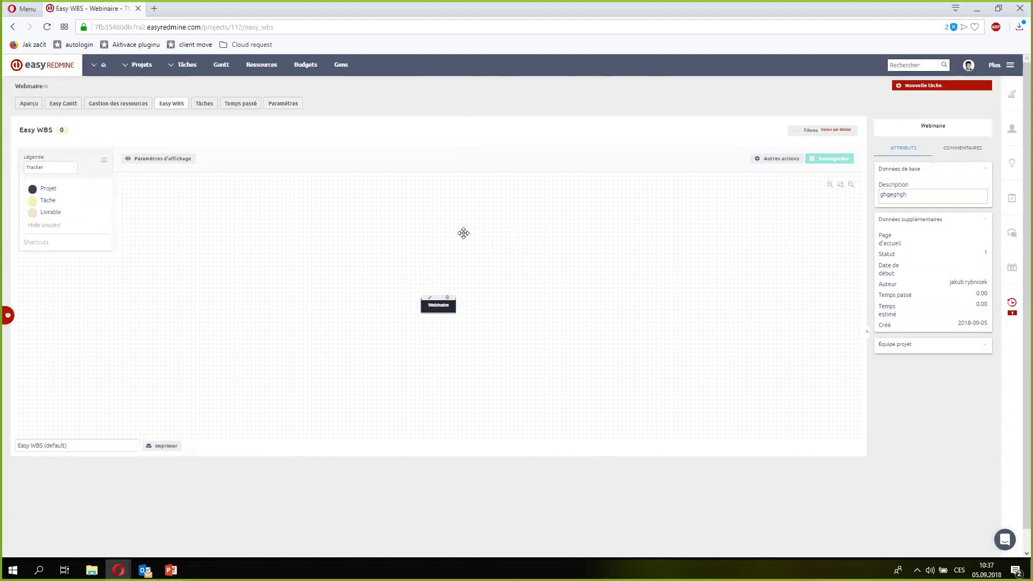
{"action": "left_click", "coordinate": [454, 303]}
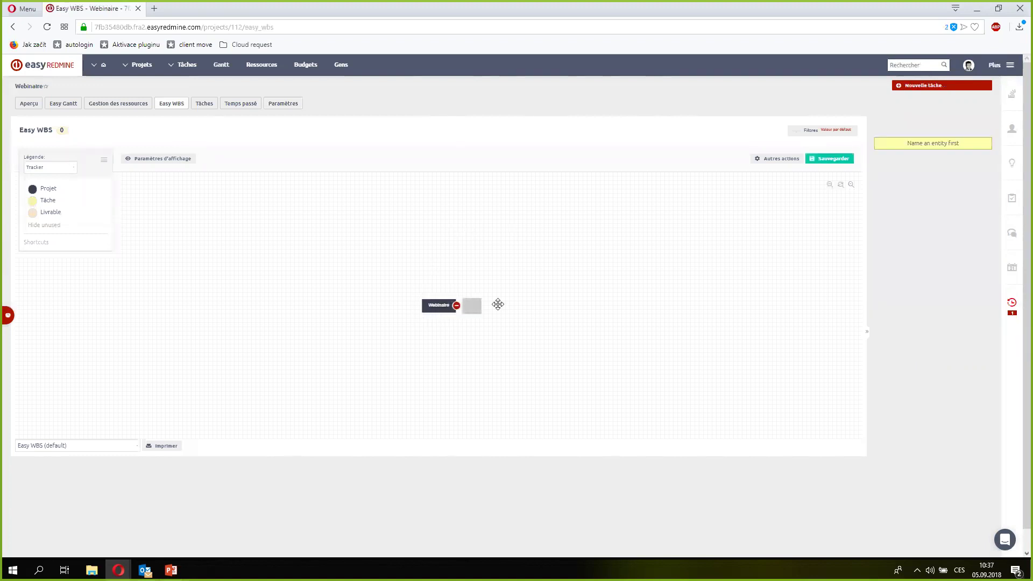
{"action": "key", "text": "Return"}
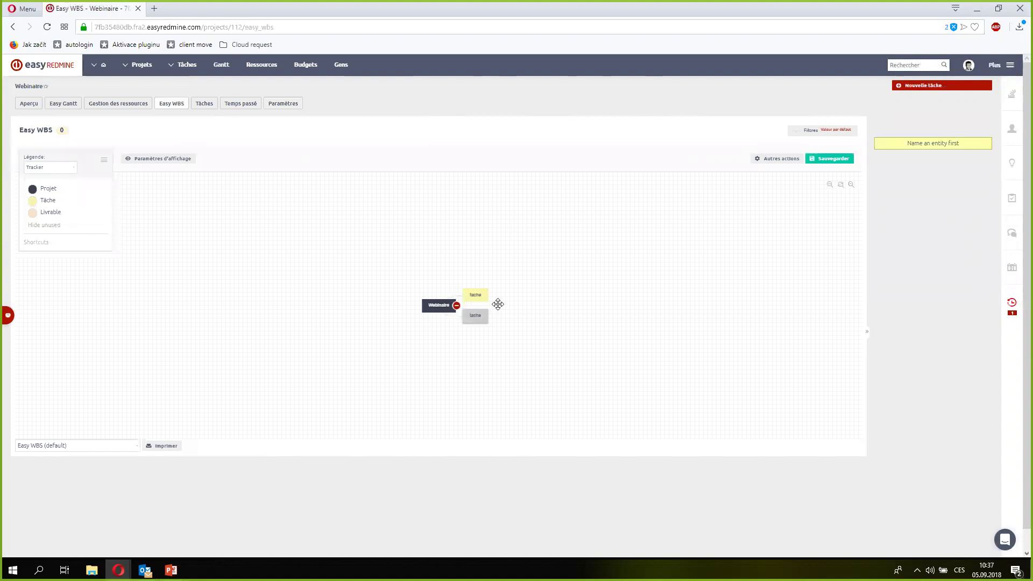
{"action": "key", "text": "Return"}
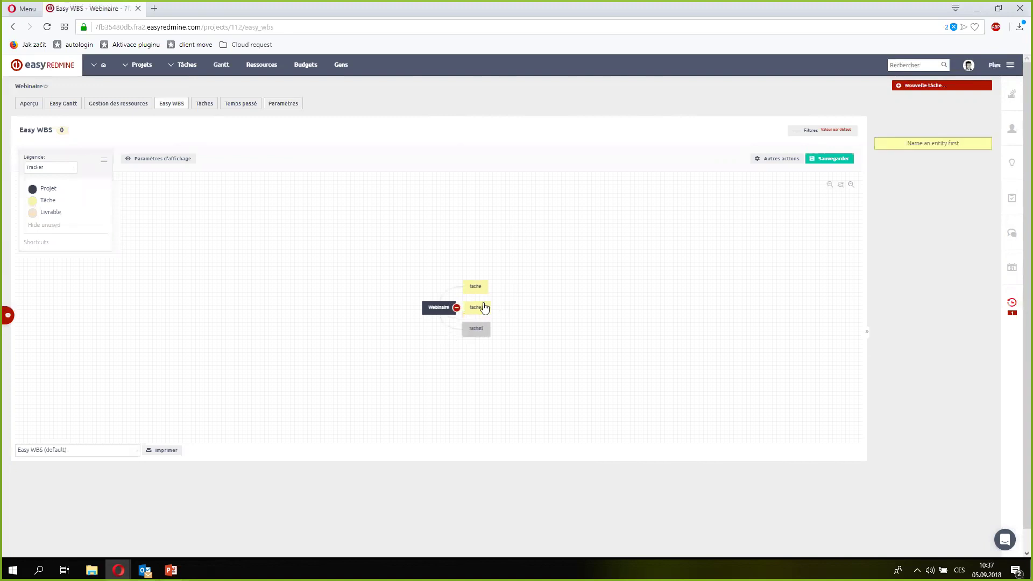
{"action": "key", "text": "Return"}
- Add two subtasks named "sous" and "sous2" under the task "tache"
{"action": "right_click", "coordinate": [481, 290]}
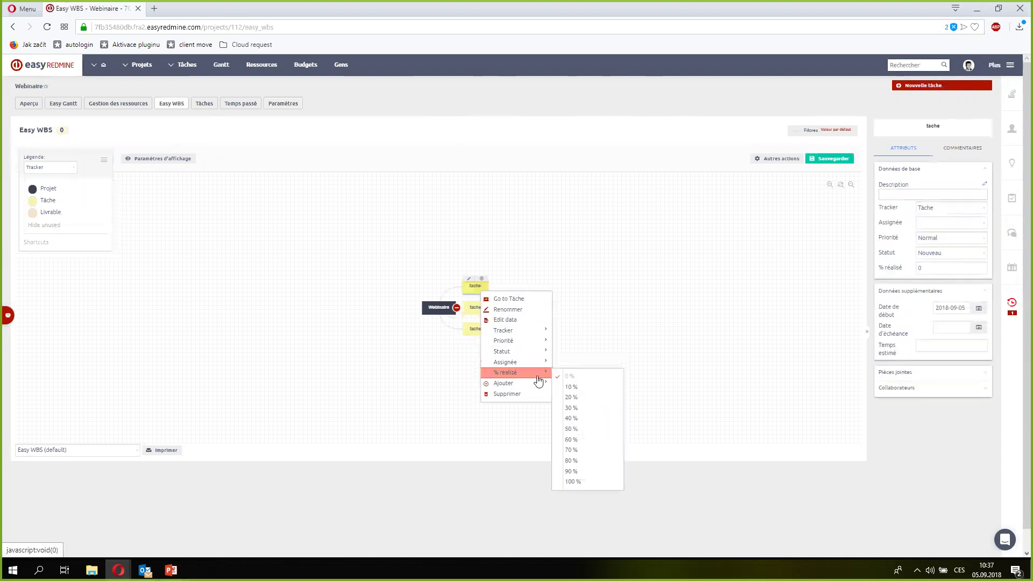
{"action": "mouse_move", "coordinate": [541, 386]}
{"action": "left_click", "coordinate": [574, 387]}
{"action": "type", "text": "sous"}
{"action": "key", "text": "Return"}
{"action": "key", "text": "Return"}
{"action": "type", "text": "sous"}
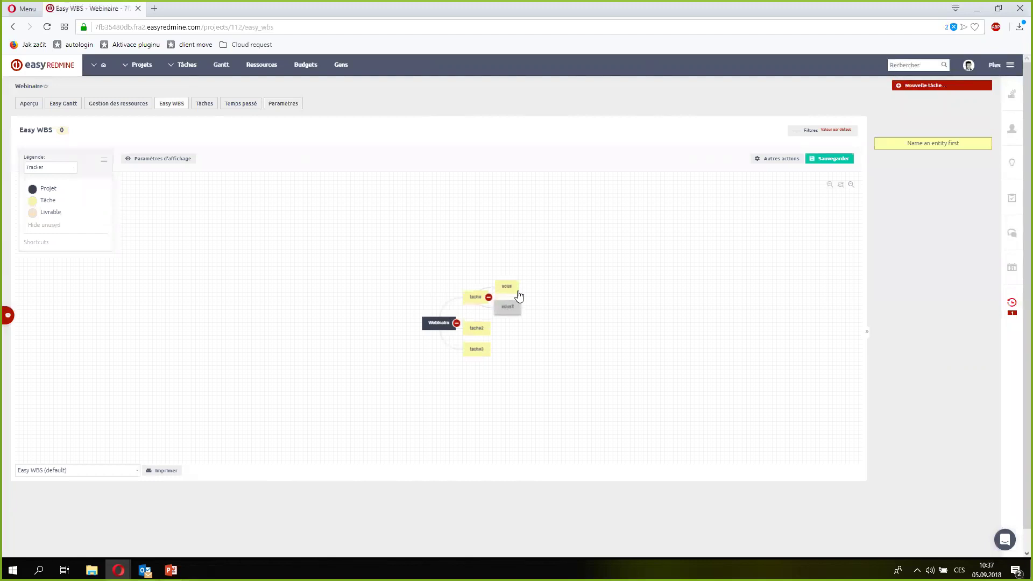
{"action": "type", "text": "2"}
{"action": "key", "text": "Return"}
- Move the "tache" branch to the other side of the Webinaire node and nest "sous" under "sous2"
{"action": "left_click_drag", "start_coordinate": [476, 297], "coordinate": [436, 345]}
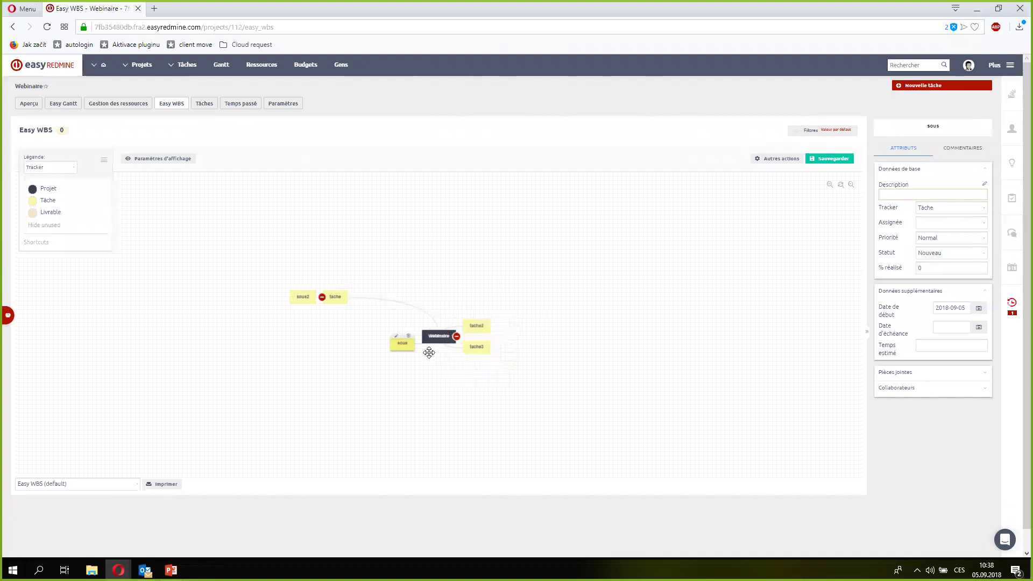
{"action": "mouse_move", "coordinate": [299, 302]}
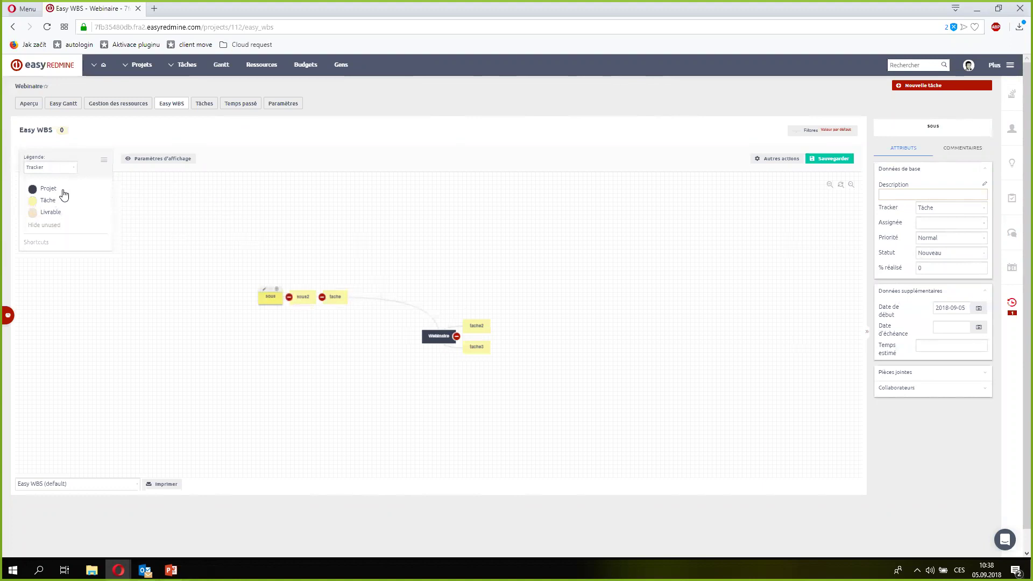
- Colour the WBS legend by Statut and set the status of "sous" to En cours
{"action": "left_click", "coordinate": [69, 172]}
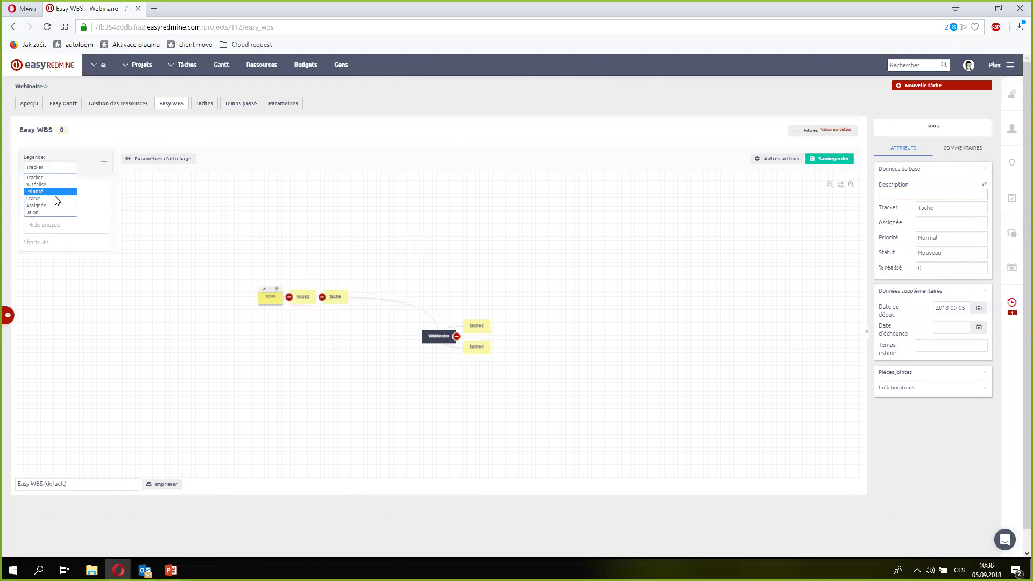
{"action": "left_click", "coordinate": [50, 199]}
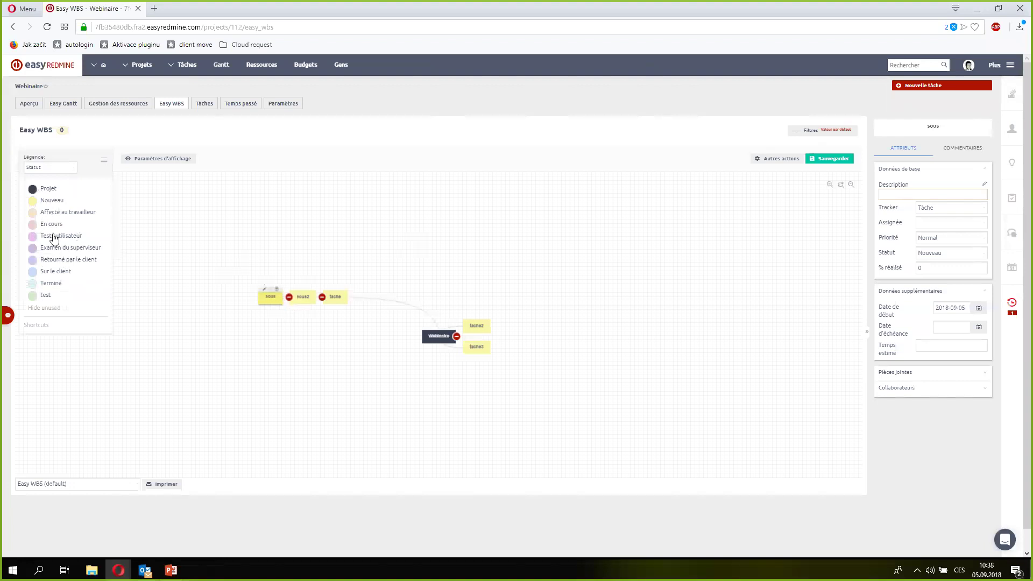
{"action": "left_click_drag", "start_coordinate": [268, 298], "coordinate": [270, 300]}
- Switch the legend to Assignée, assign the finance director to "sous", and save the WBS
{"action": "left_click", "coordinate": [75, 168]}
{"action": "left_click", "coordinate": [51, 214]}
{"action": "left_click", "coordinate": [58, 167]}
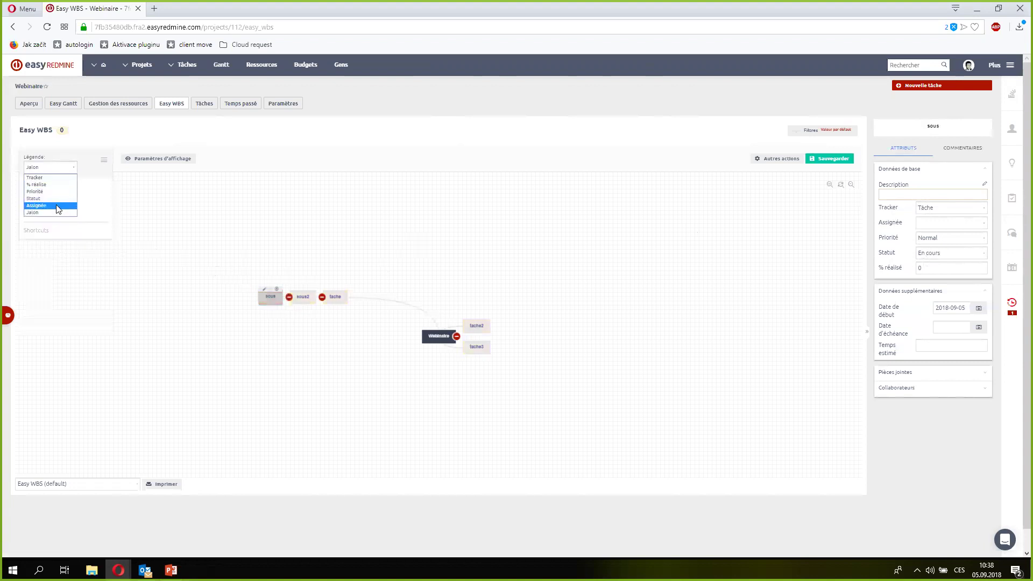
{"action": "left_click", "coordinate": [56, 204]}
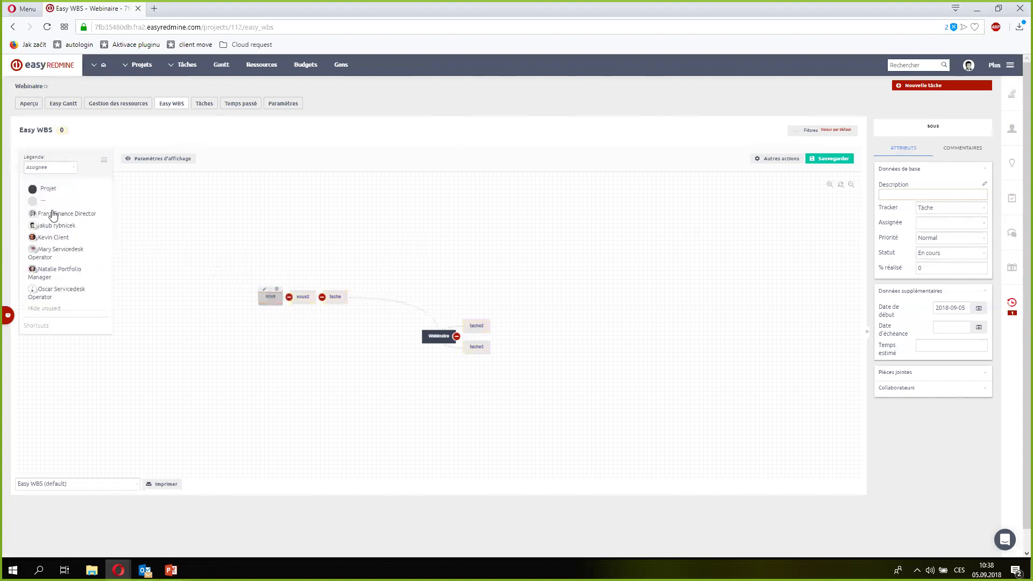
{"action": "left_click_drag", "start_coordinate": [60, 219], "coordinate": [269, 300]}
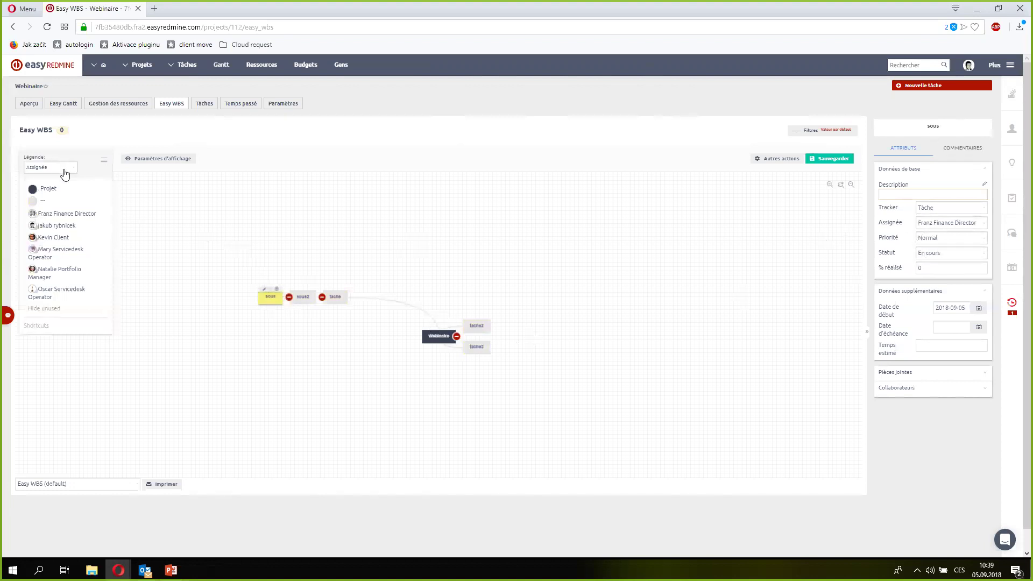
{"action": "left_click", "coordinate": [818, 165]}
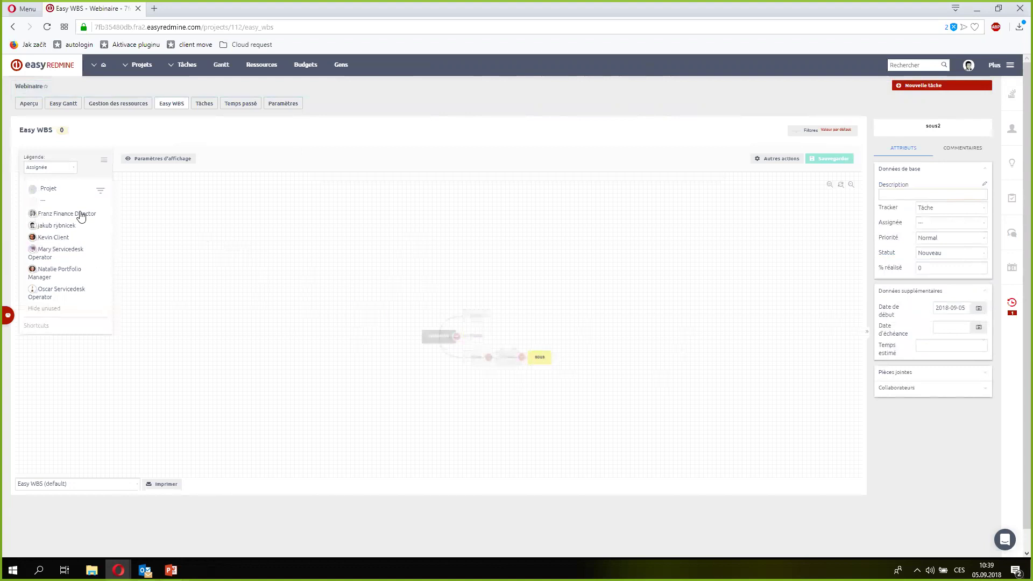
- Switch the legend back to Statut to colour the saved tasks by status
{"action": "left_click", "coordinate": [67, 168]}
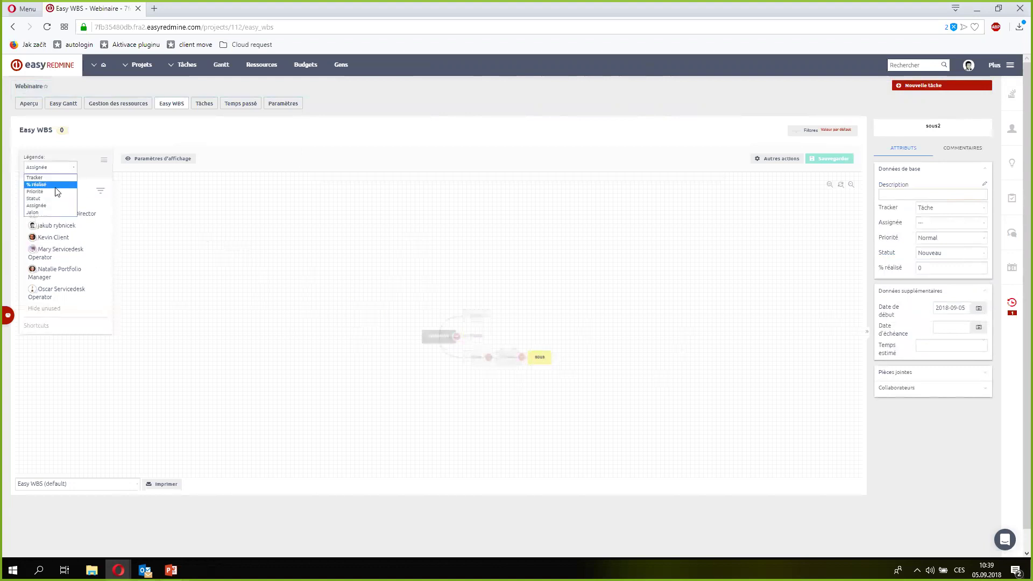
{"action": "left_click", "coordinate": [54, 198]}
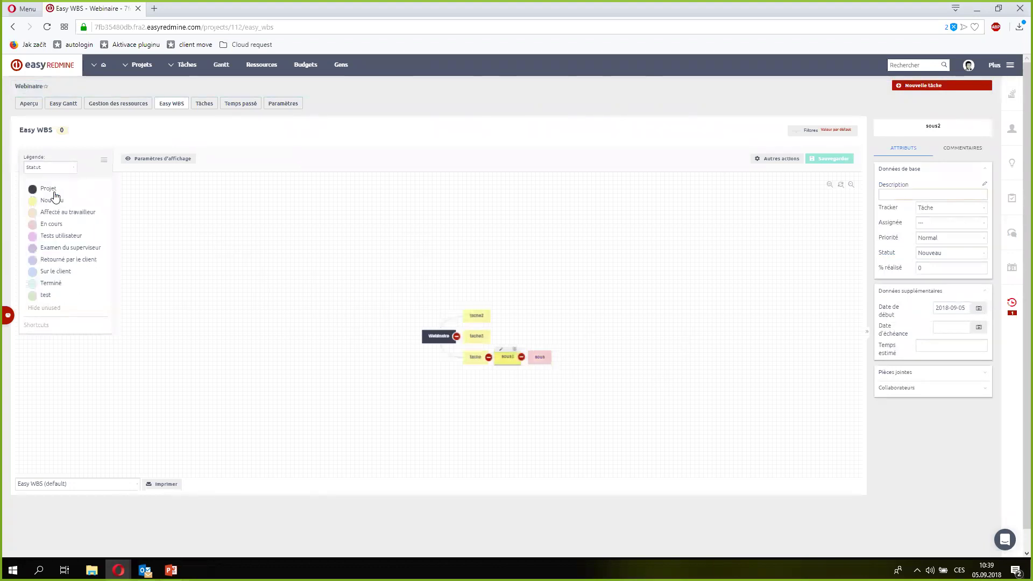
- Highlight the En cours tasks in the WBS legend and look through the attribute fields of "sous2" and "sous"
{"action": "left_click", "coordinate": [60, 229]}
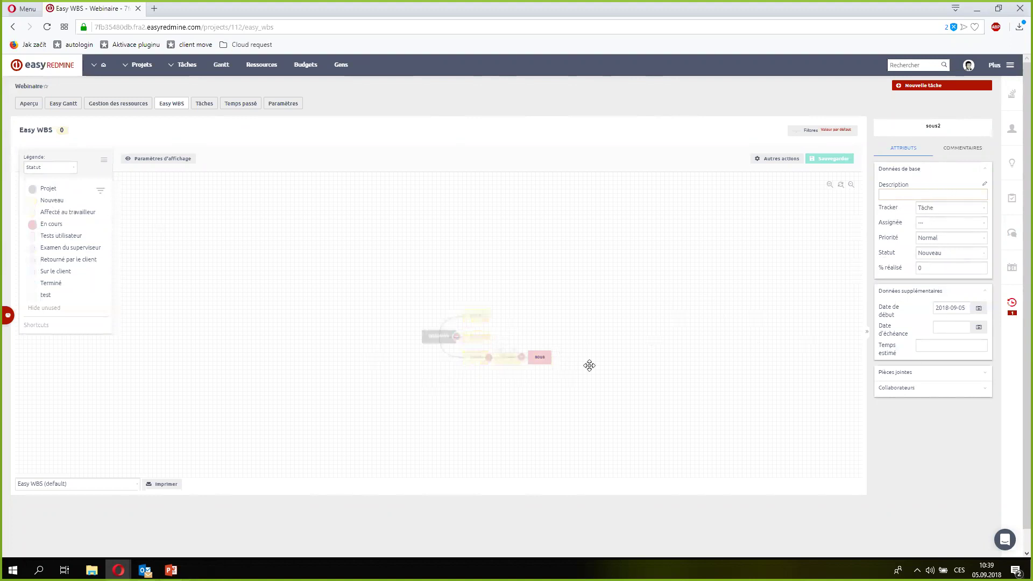
{"action": "left_click", "coordinate": [923, 196]}
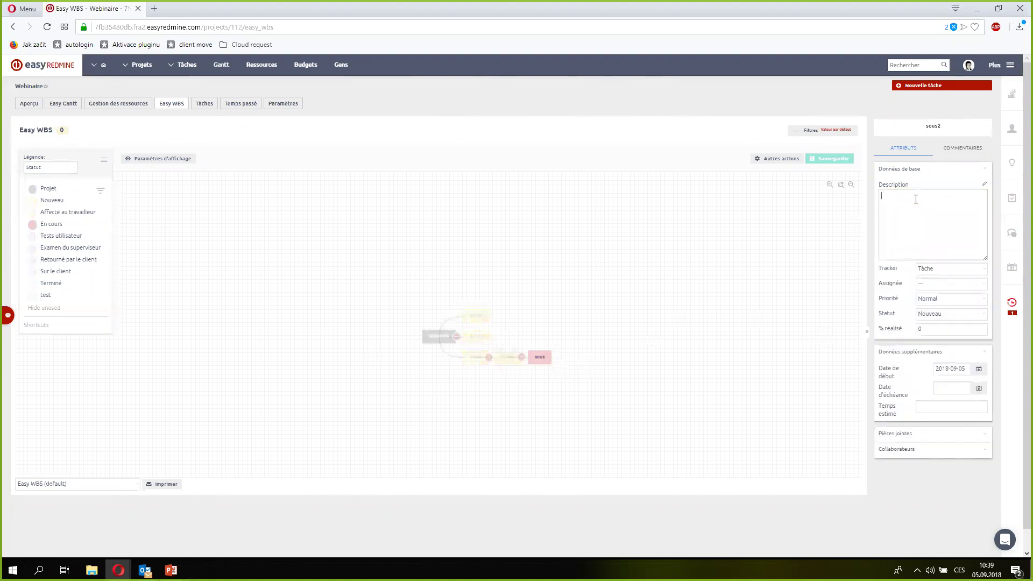
{"action": "left_click", "coordinate": [952, 271]}
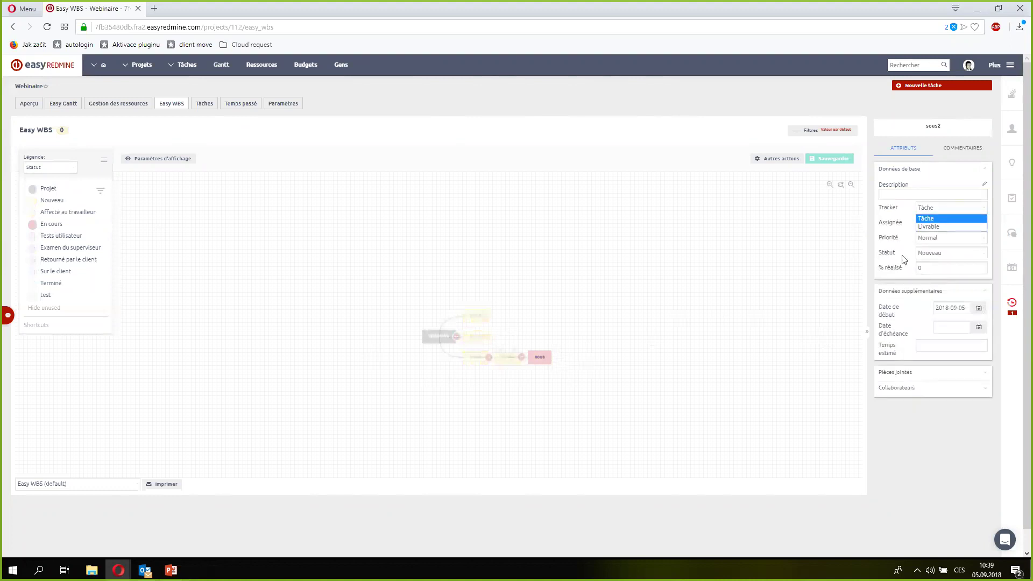
{"action": "left_click", "coordinate": [914, 229]}
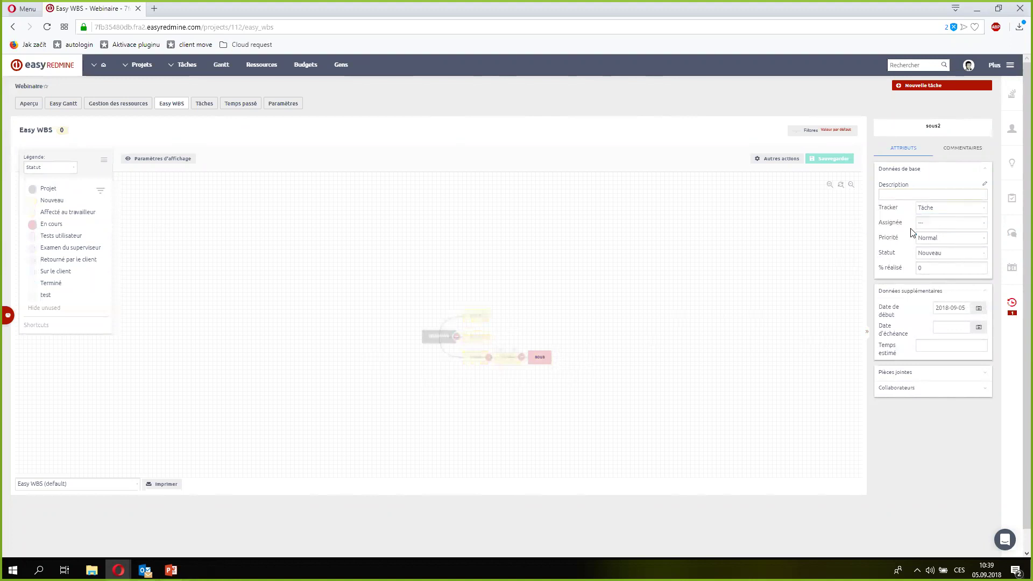
{"action": "left_click", "coordinate": [536, 359]}
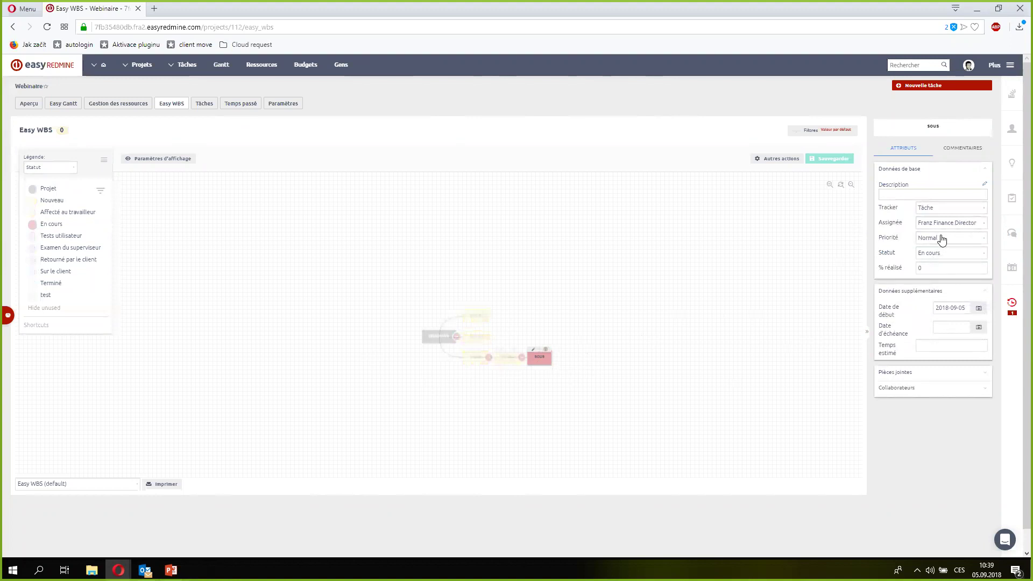
{"action": "left_click", "coordinate": [958, 231]}
{"action": "left_click", "coordinate": [955, 242]}
- Open the project's Easy Gantt, dismiss the Gantt tooltips, and show the timeline in days
{"action": "left_click", "coordinate": [60, 107]}
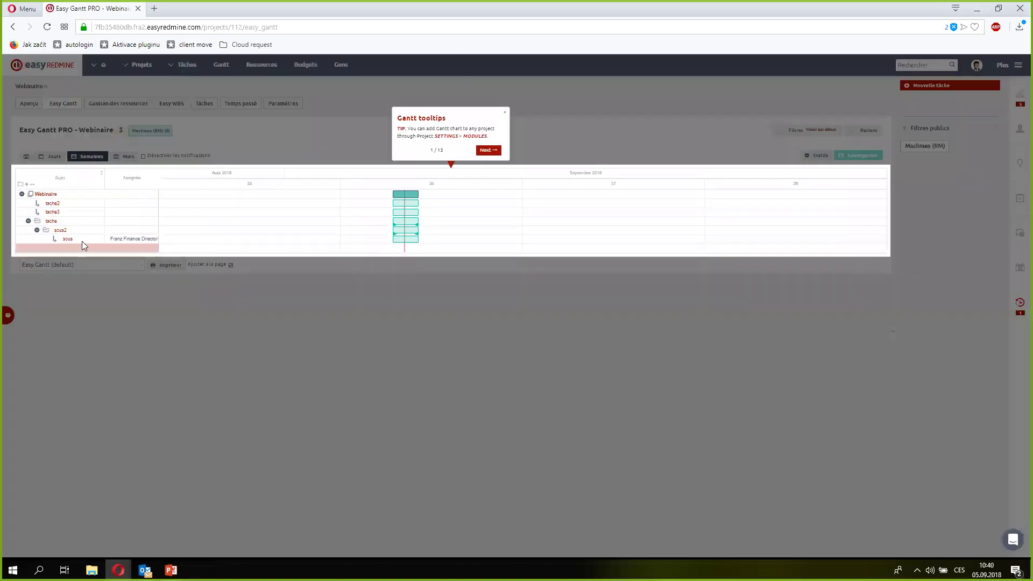
{"action": "left_click", "coordinate": [505, 112]}
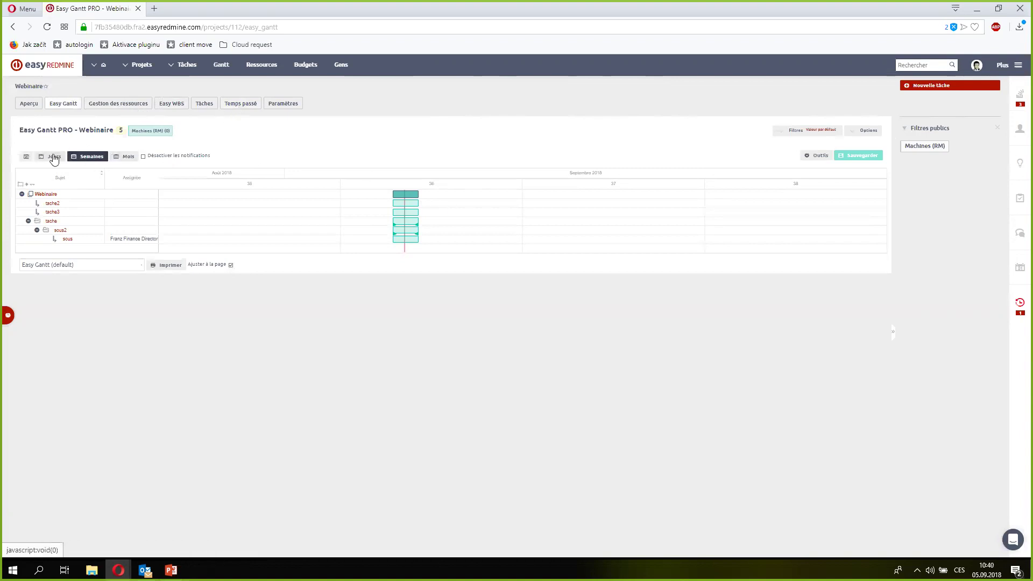
{"action": "left_click", "coordinate": [54, 157]}
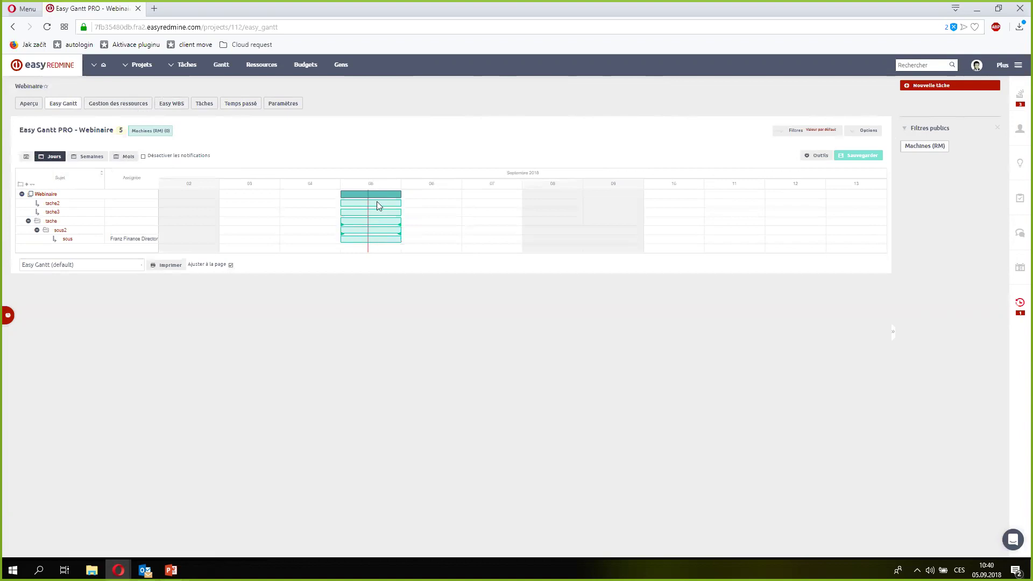
- Reschedule the Gantt tasks: extend "tache2" to 6 September, move "tache3" to 10 September, and lengthen "tache" and shift it to start on 10 September
{"action": "left_click_drag", "start_coordinate": [401, 203], "coordinate": [461, 205]}
{"action": "left_click_drag", "start_coordinate": [383, 212], "coordinate": [579, 222]}
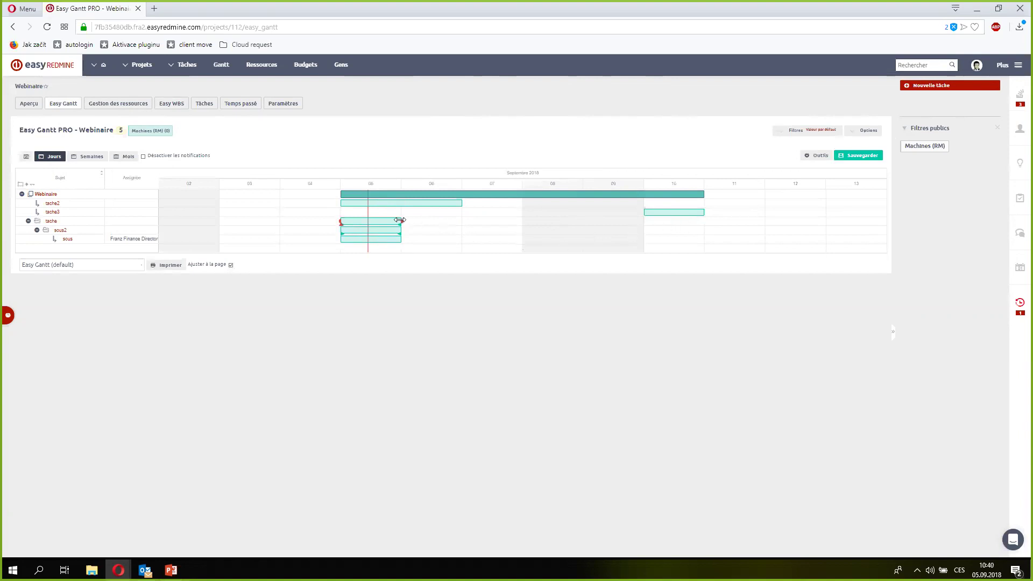
{"action": "left_click_drag", "start_coordinate": [565, 230], "coordinate": [691, 234]}
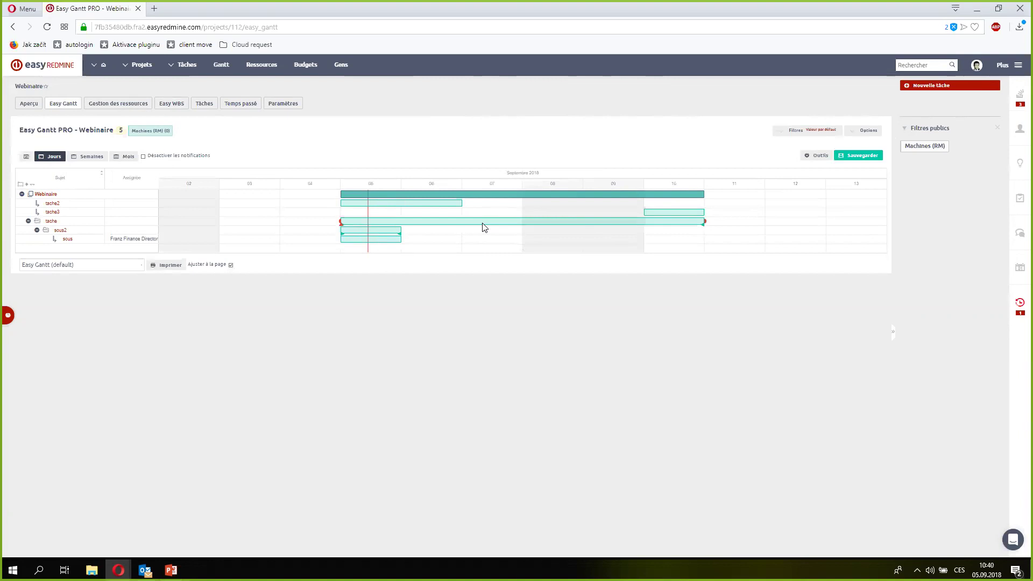
- Link the end of "tache2" to the start of "tache3" with a delay of 2 days
{"action": "left_click_drag", "start_coordinate": [462, 205], "coordinate": [654, 214]}
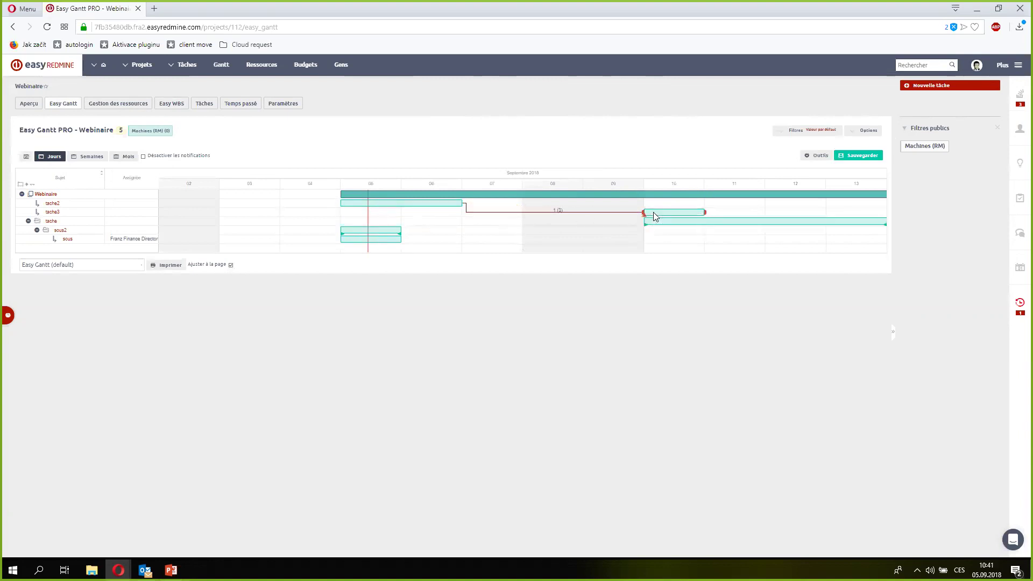
{"action": "left_click", "coordinate": [565, 212]}
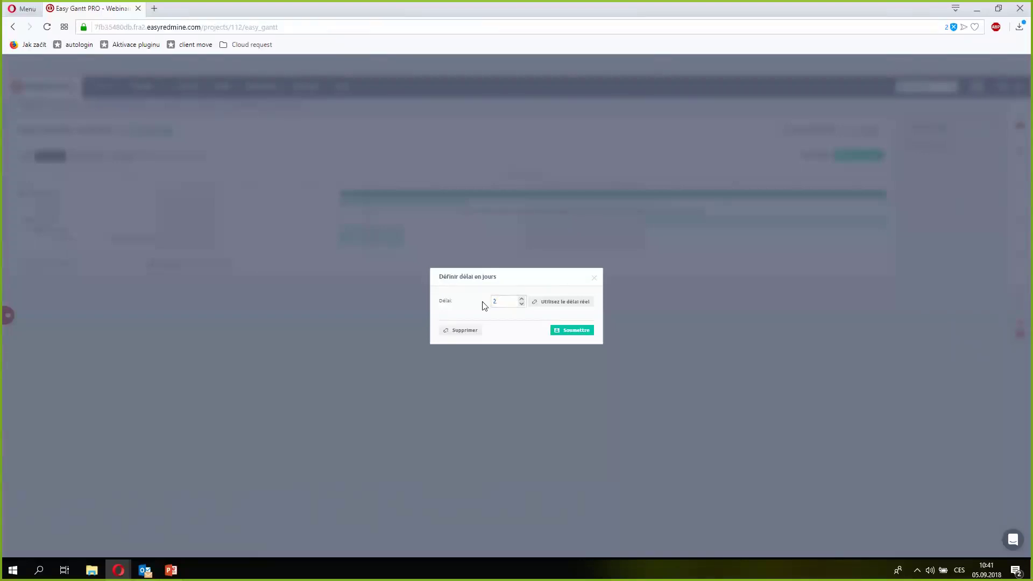
{"action": "key", "text": "Return"}
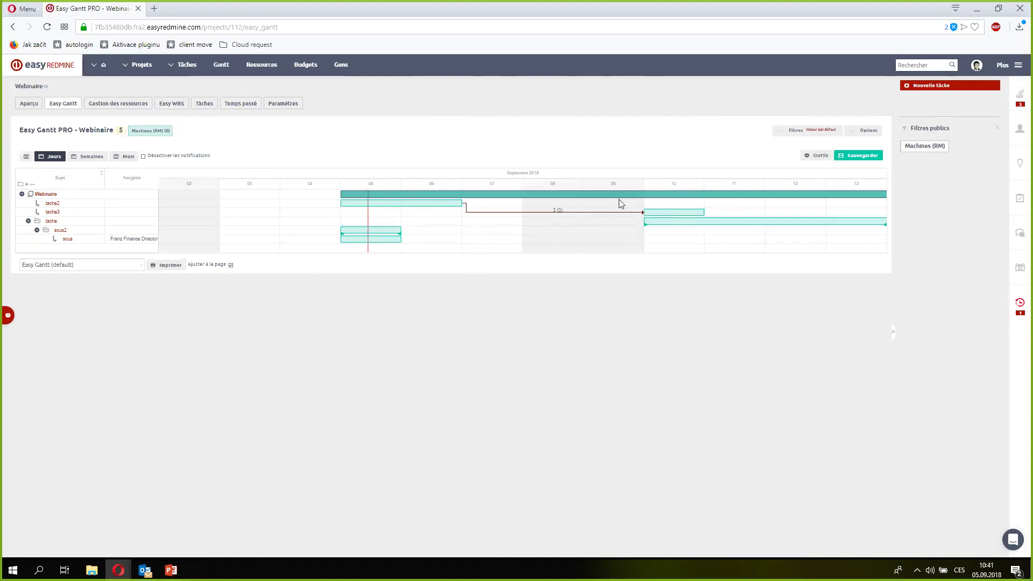
- Move "tache2" to start on 11 September, extend it to 13 September, and save the Gantt
{"action": "mouse_move", "coordinate": [439, 208]}
{"action": "left_click_drag", "start_coordinate": [438, 205], "coordinate": [634, 201]}
{"action": "left_click_drag", "start_coordinate": [545, 209], "coordinate": [574, 205]}
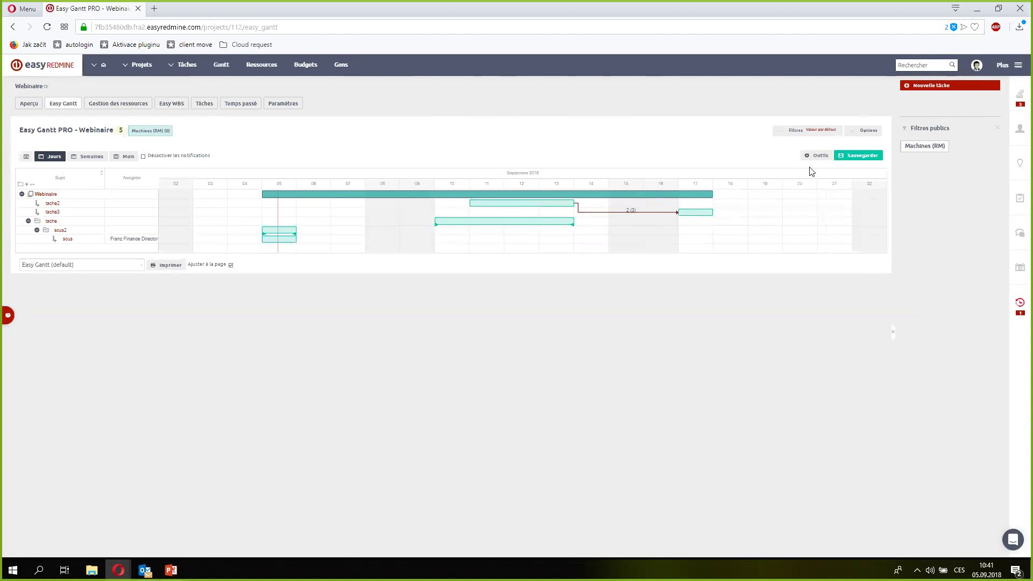
{"action": "left_click", "coordinate": [859, 156]}
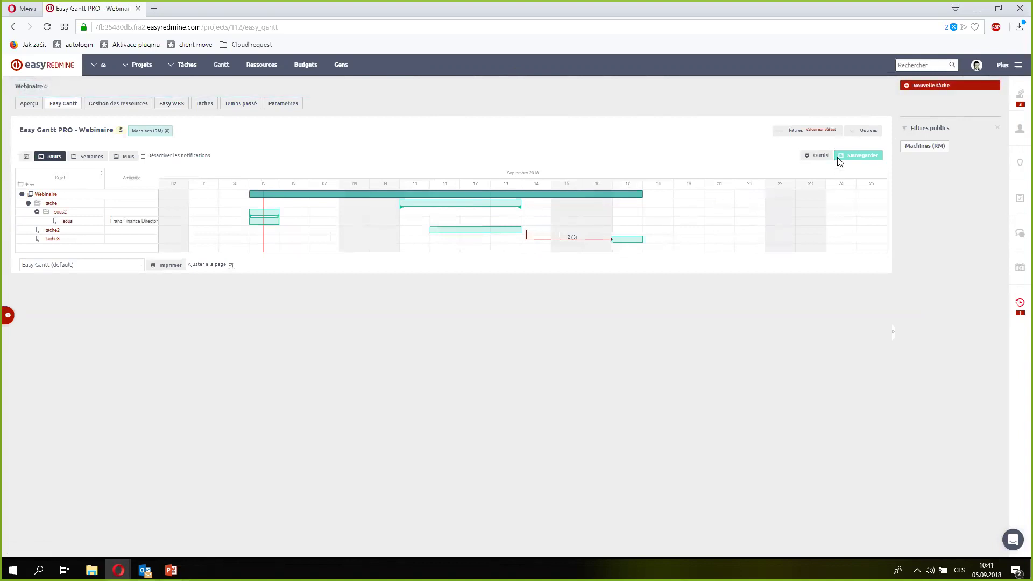
- Add the Tracker, % réalisé and Temps estimé (Projets) (SUM) columns to the Gantt and apply the settings
{"action": "left_click", "coordinate": [869, 134]}
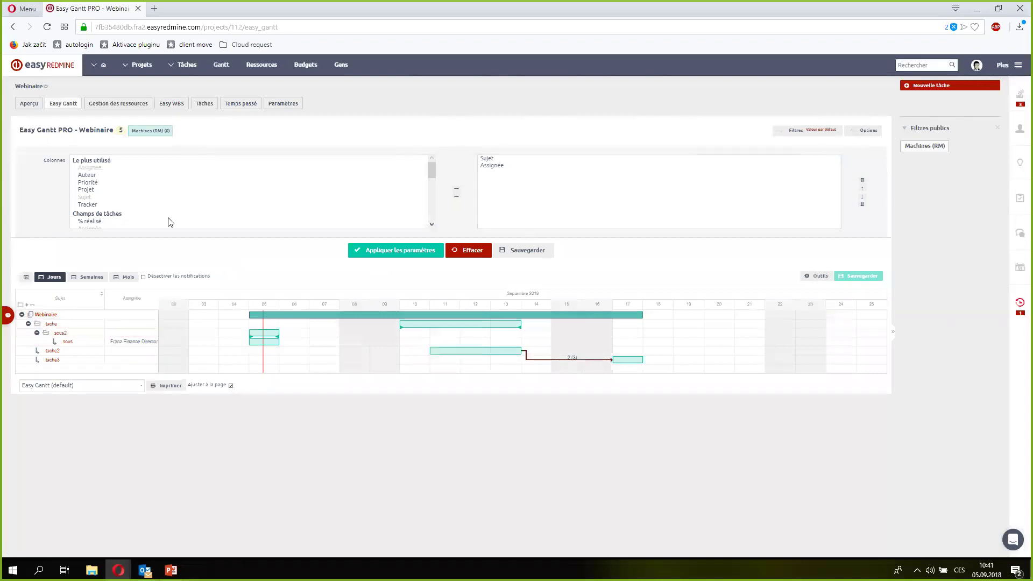
{"action": "left_click", "coordinate": [98, 205]}
{"action": "left_click", "coordinate": [456, 189]}
{"action": "left_click", "coordinate": [431, 224]}
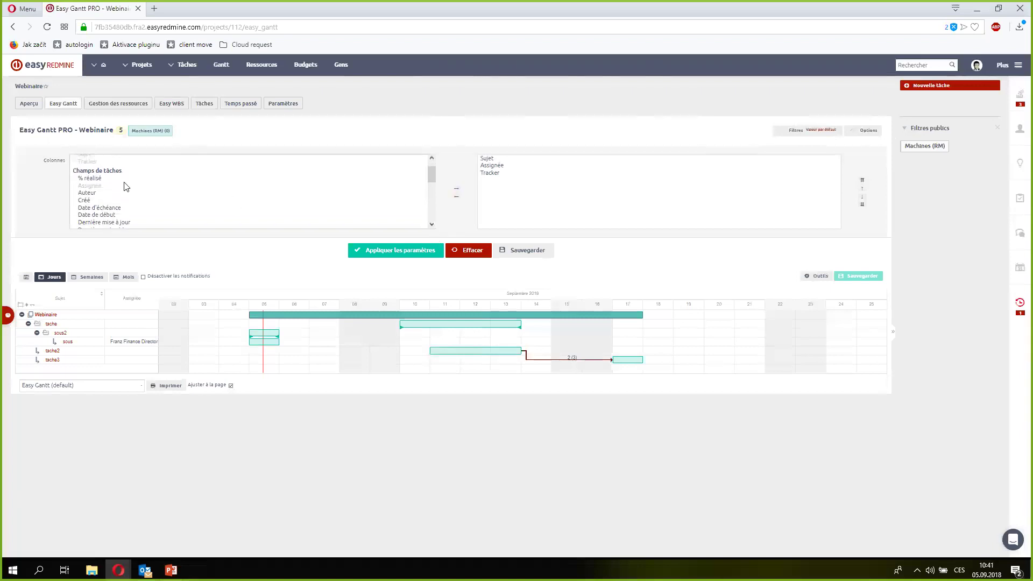
{"action": "left_click", "coordinate": [90, 178]}
{"action": "left_click", "coordinate": [456, 188]}
{"action": "scroll", "coordinate": [427, 225], "scroll_direction": "down", "scroll_amount": 6}
{"action": "scroll", "coordinate": [428, 225], "scroll_direction": "down", "scroll_amount": 3}
{"action": "left_click", "coordinate": [139, 185]}
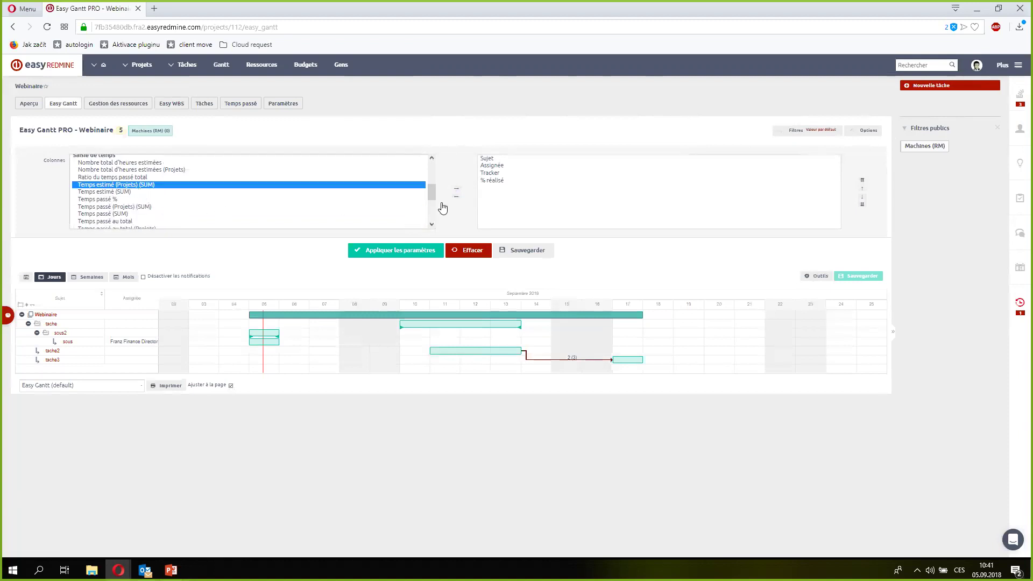
{"action": "left_click", "coordinate": [456, 188]}
{"action": "left_click", "coordinate": [403, 252]}
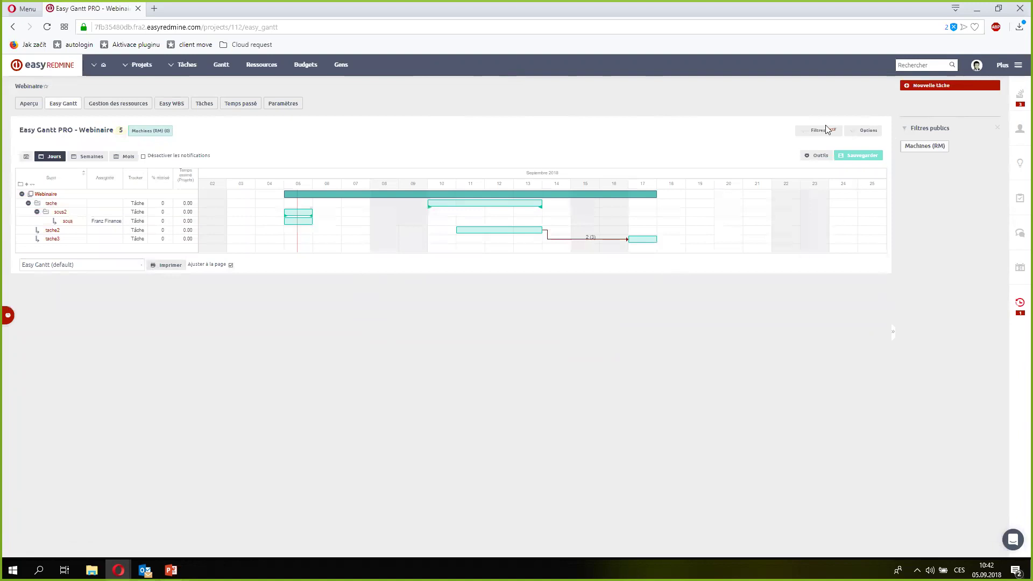
- Show the Gantt baselines (Bases de référence) and try to create one named "ajou"
{"action": "left_click", "coordinate": [819, 157]}
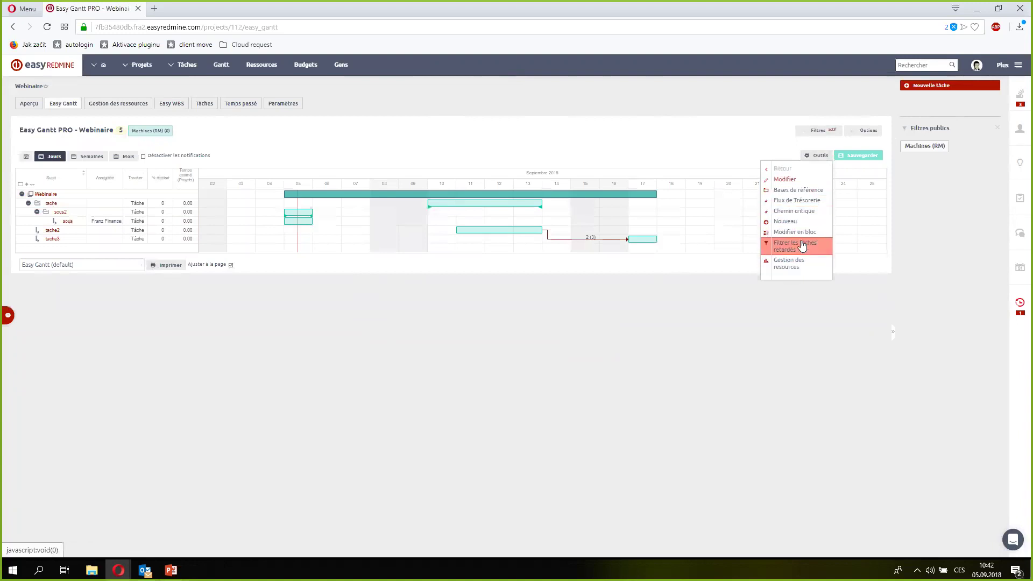
{"action": "left_click", "coordinate": [805, 191]}
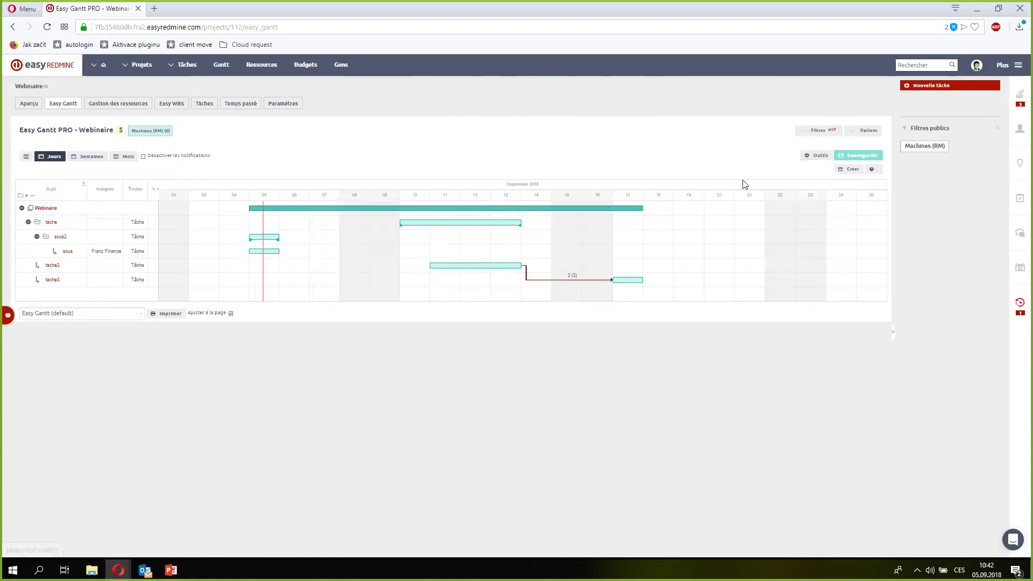
{"action": "left_click", "coordinate": [850, 169]}
{"action": "type", "text": "ajou"}
{"action": "key", "text": "Return"}
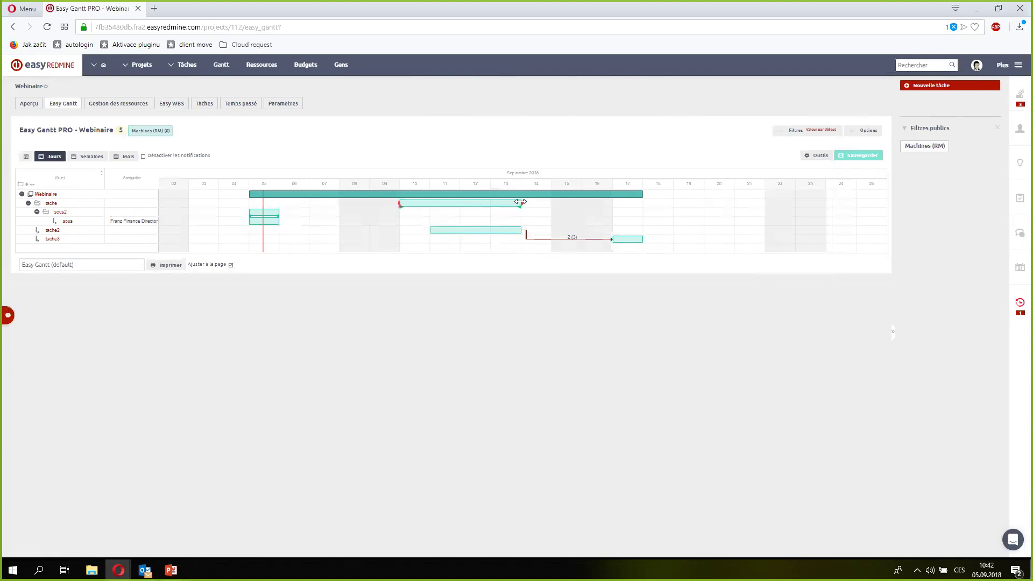
- Extend "tache" to 21 September, show the baselines, and save the Gantt changes
{"action": "left_click_drag", "start_coordinate": [519, 204], "coordinate": [761, 203]}
{"action": "left_click", "coordinate": [827, 156]}
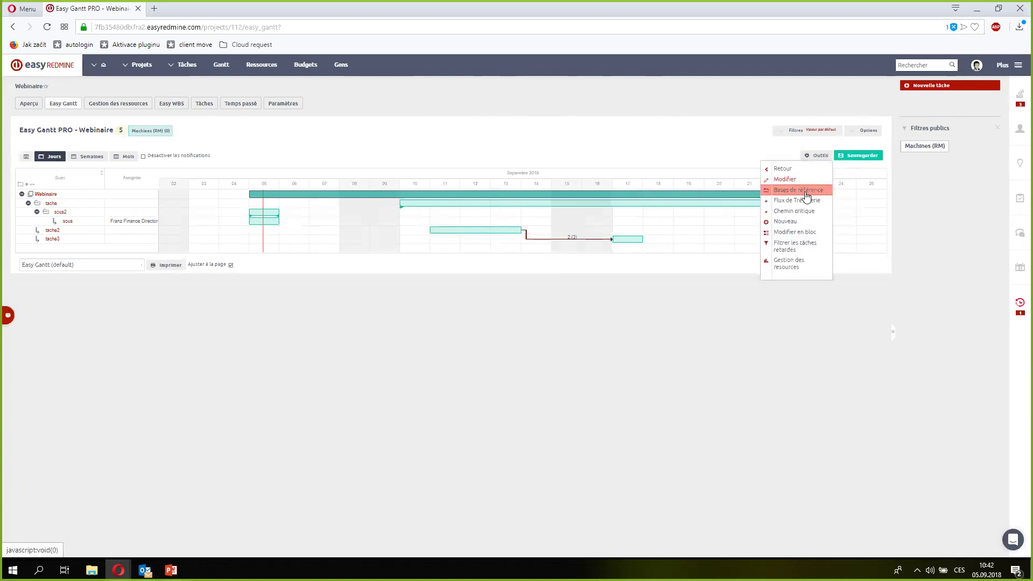
{"action": "left_click", "coordinate": [798, 191]}
{"action": "left_click", "coordinate": [840, 172]}
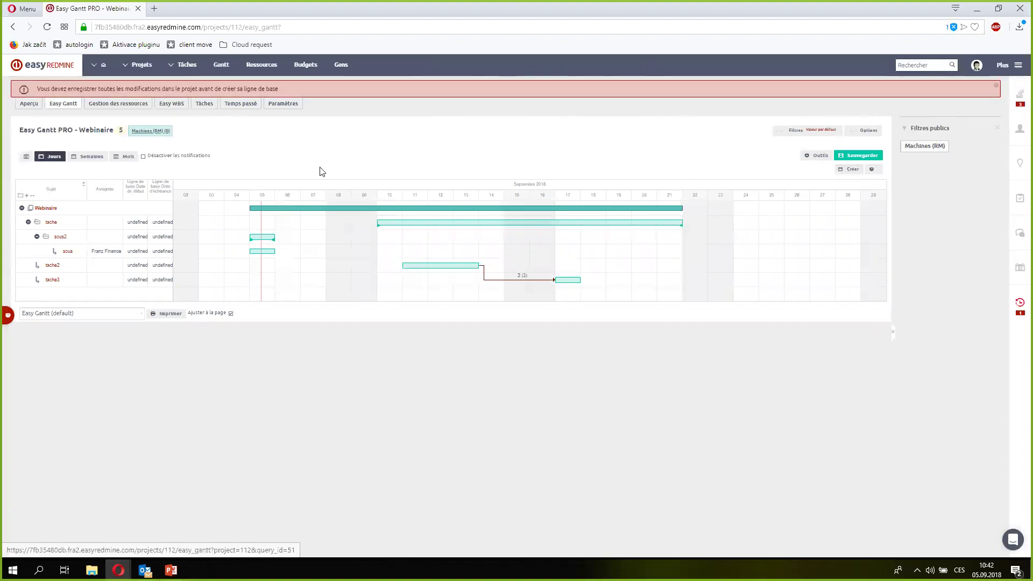
{"action": "left_click", "coordinate": [851, 157]}
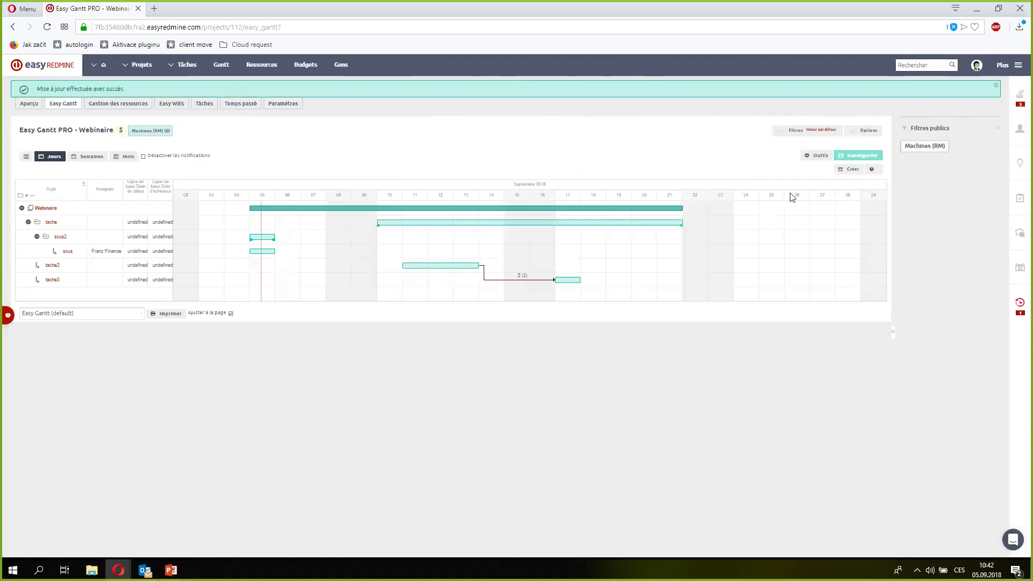
- Try to create a new baseline named "vfdg"
{"action": "left_click", "coordinate": [841, 171]}
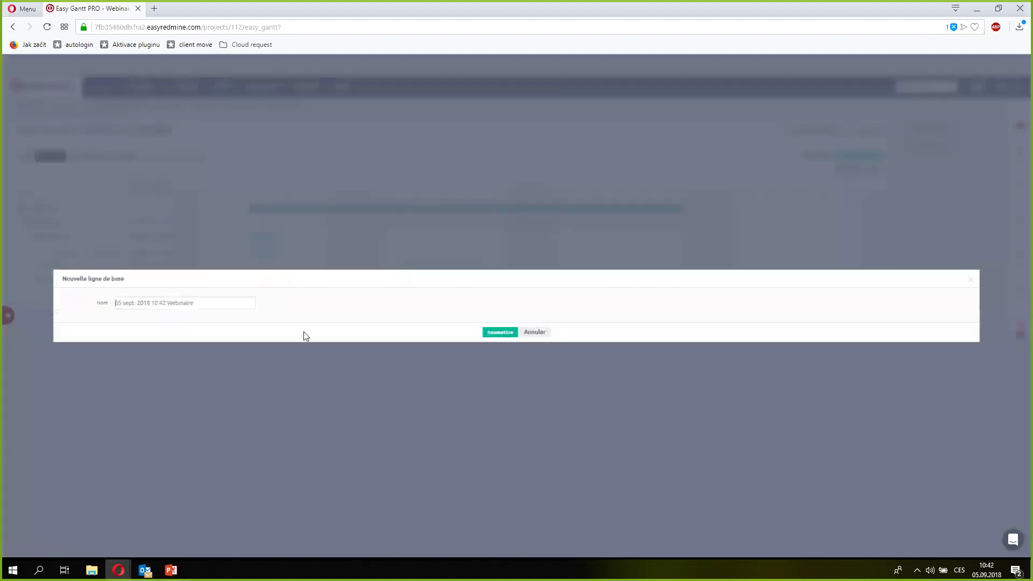
{"action": "left_click", "coordinate": [197, 305]}
{"action": "type", "text": "vfdg"}
{"action": "key", "text": "Return"}
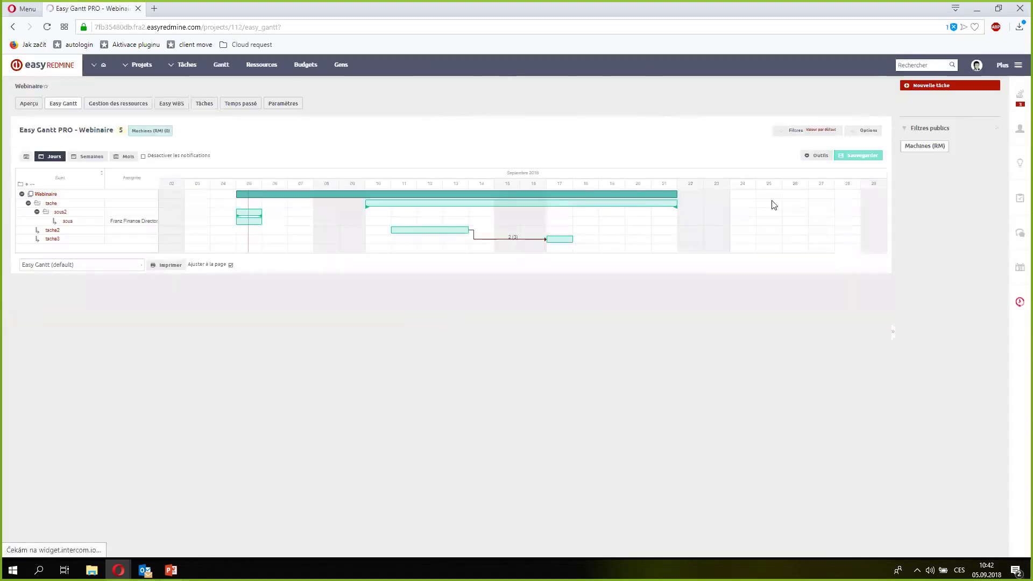
- Show the baselines again and create a new baseline named "ffff"
{"action": "left_click", "coordinate": [819, 161]}
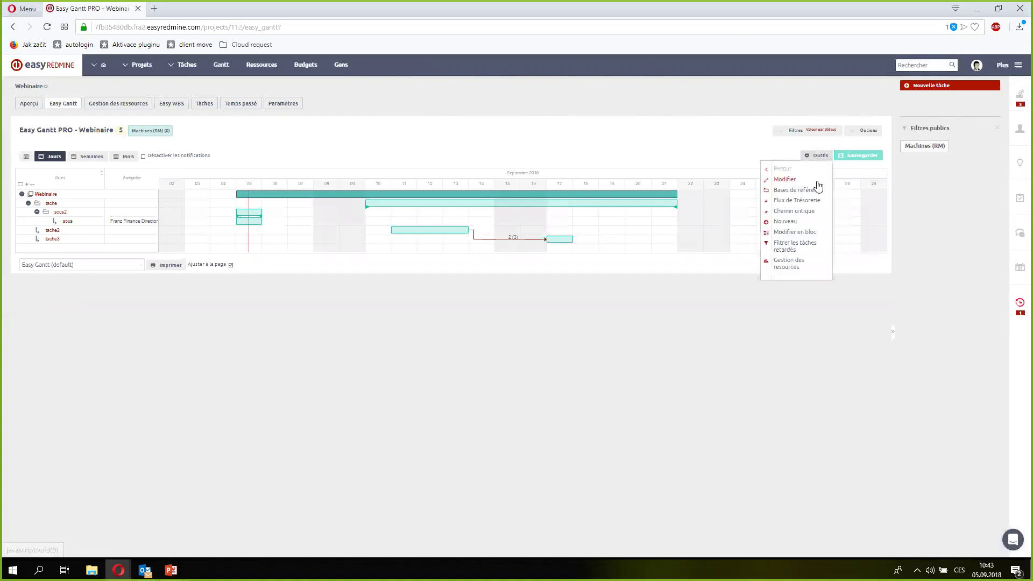
{"action": "left_click", "coordinate": [801, 198]}
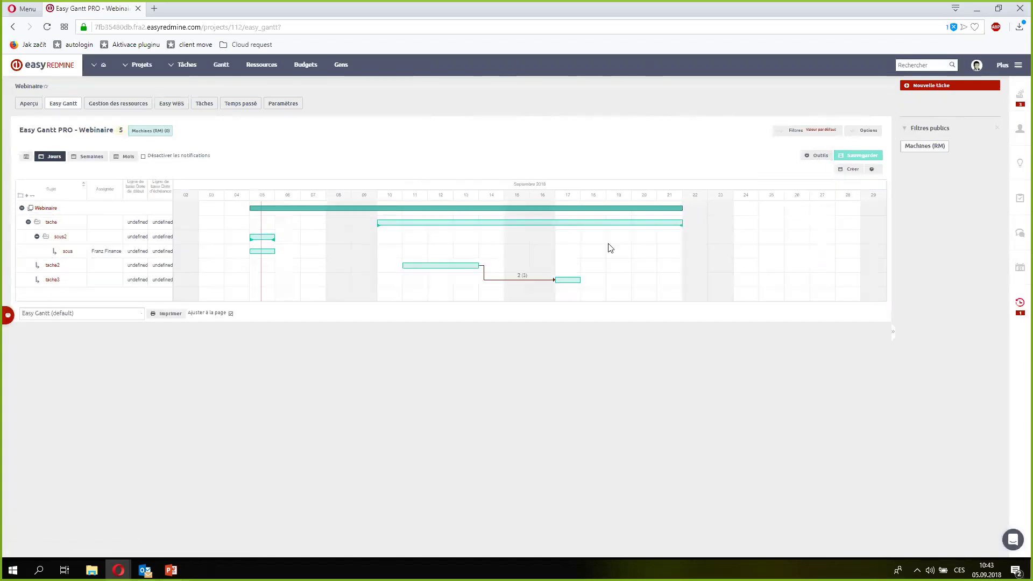
{"action": "left_click", "coordinate": [851, 170]}
{"action": "left_click", "coordinate": [120, 303]}
{"action": "type", "text": "ffff"}
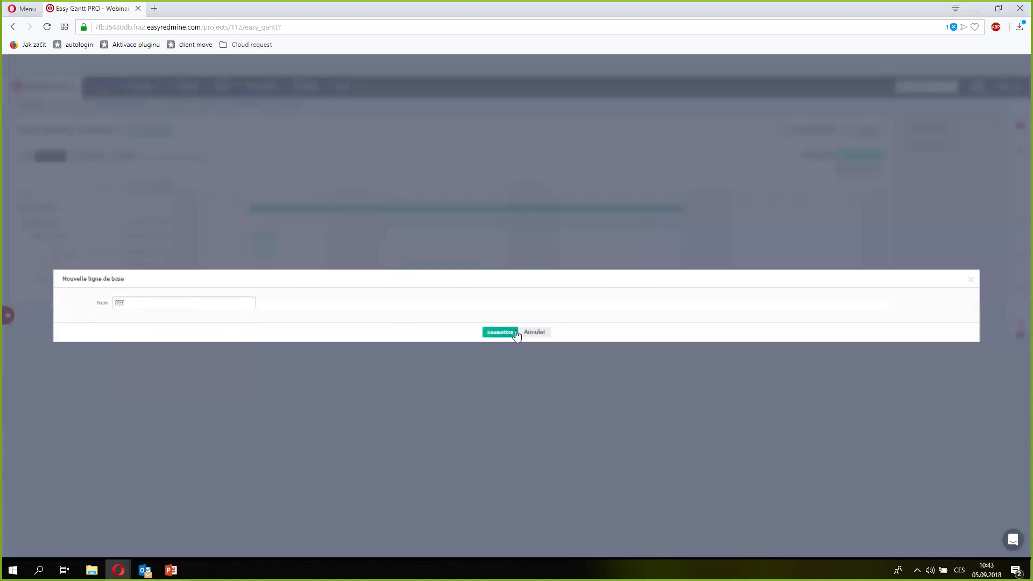
{"action": "left_click", "coordinate": [500, 332]}
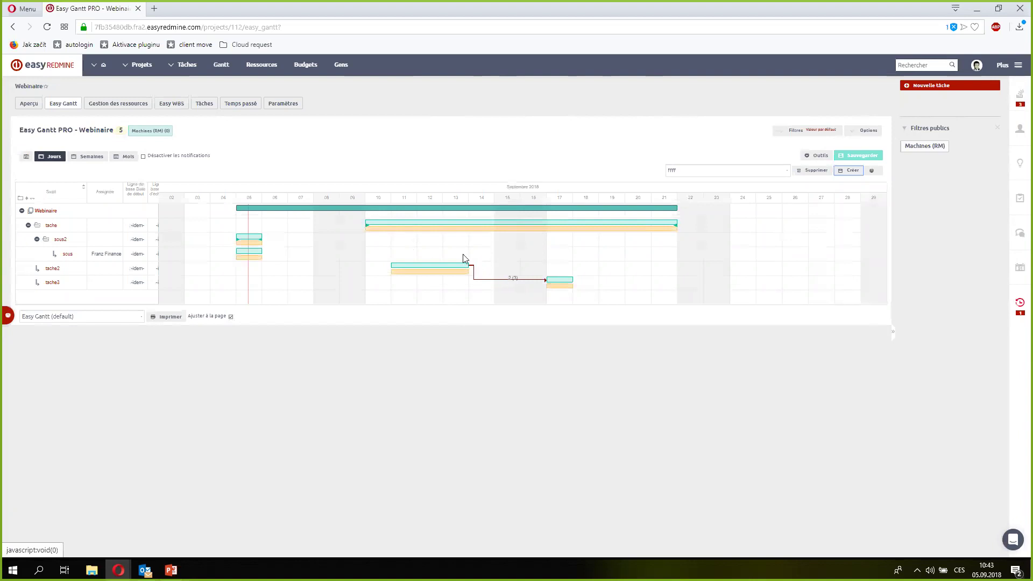
- Reschedule "tache" to 14–27 September and "tache2" to 14–20 September, and save the Gantt
{"action": "left_click_drag", "start_coordinate": [563, 222], "coordinate": [669, 224]}
{"action": "left_click_drag", "start_coordinate": [461, 264], "coordinate": [649, 265]}
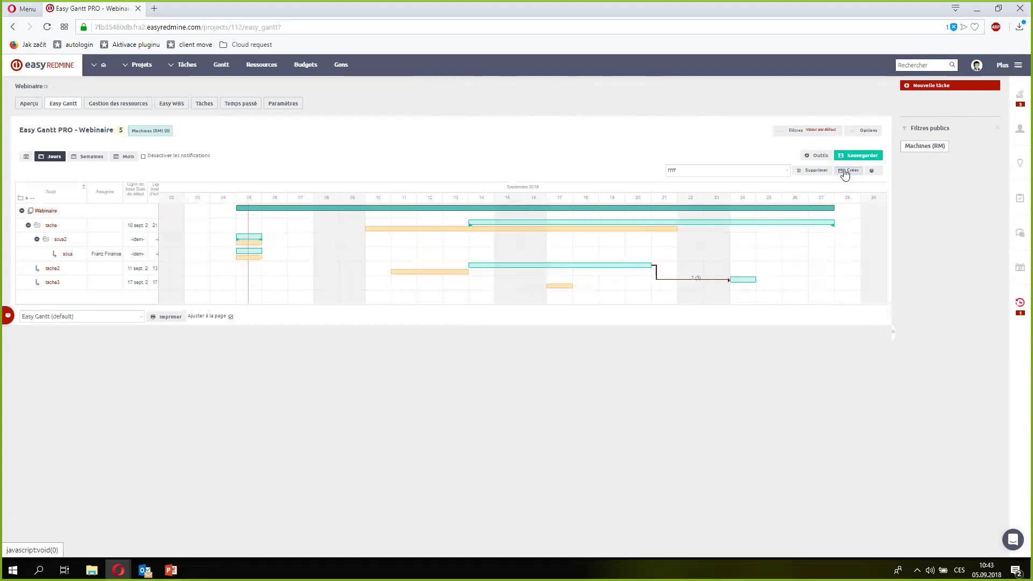
{"action": "left_click", "coordinate": [857, 160]}
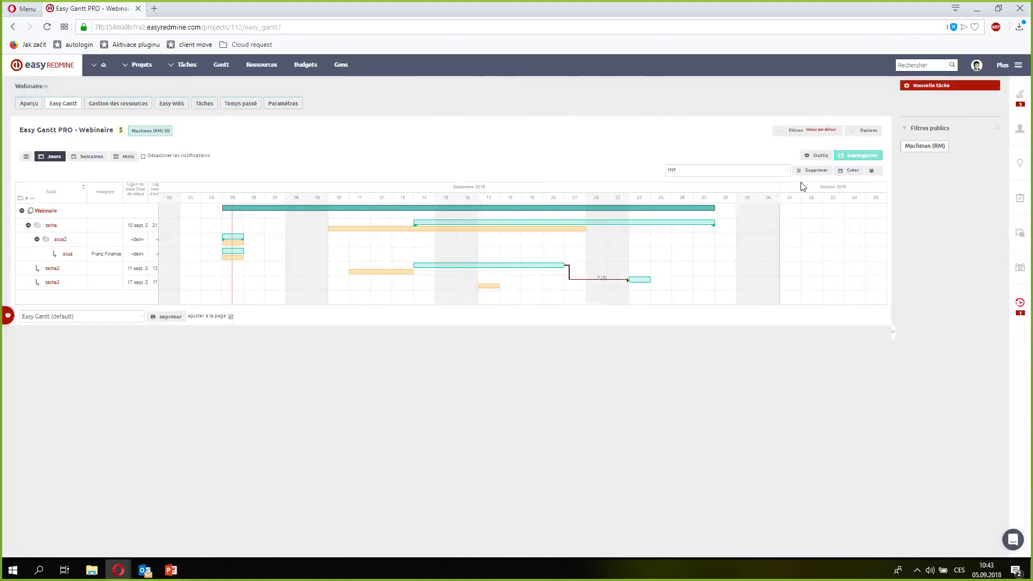
- Create another baseline of the rescheduled plan, named "gfdgdf"
{"action": "left_click", "coordinate": [841, 171]}
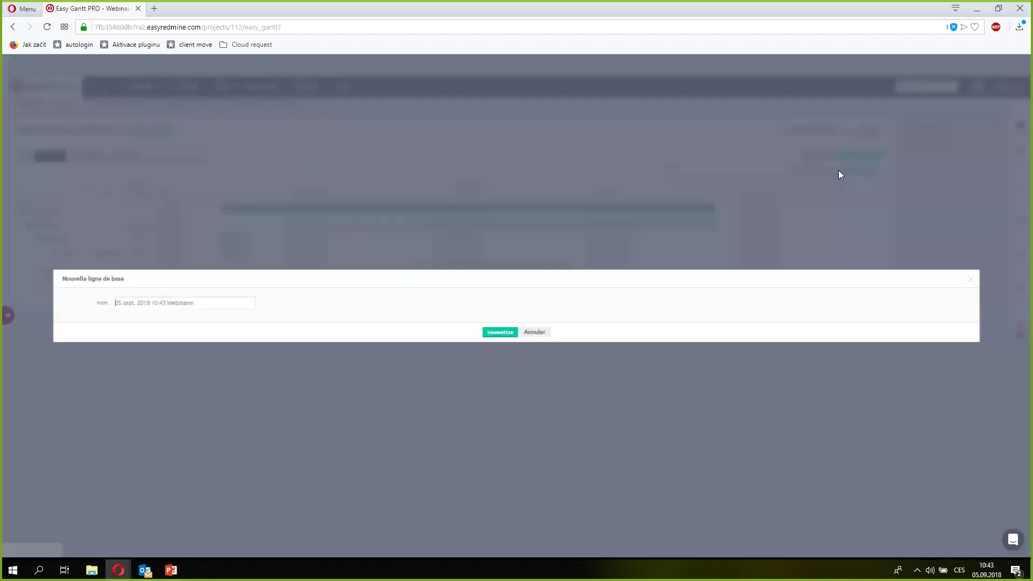
{"action": "left_click", "coordinate": [205, 301]}
{"action": "type", "text": "gfdgdf"}
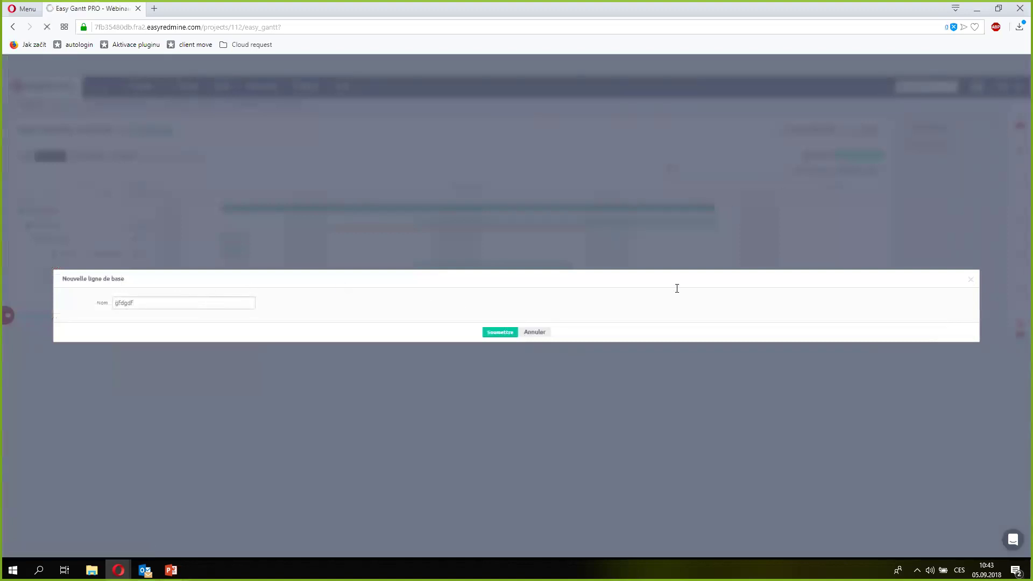
- Submit the pending baseline, show the baselines again and create another one named "hrh"
{"action": "left_click", "coordinate": [500, 332]}
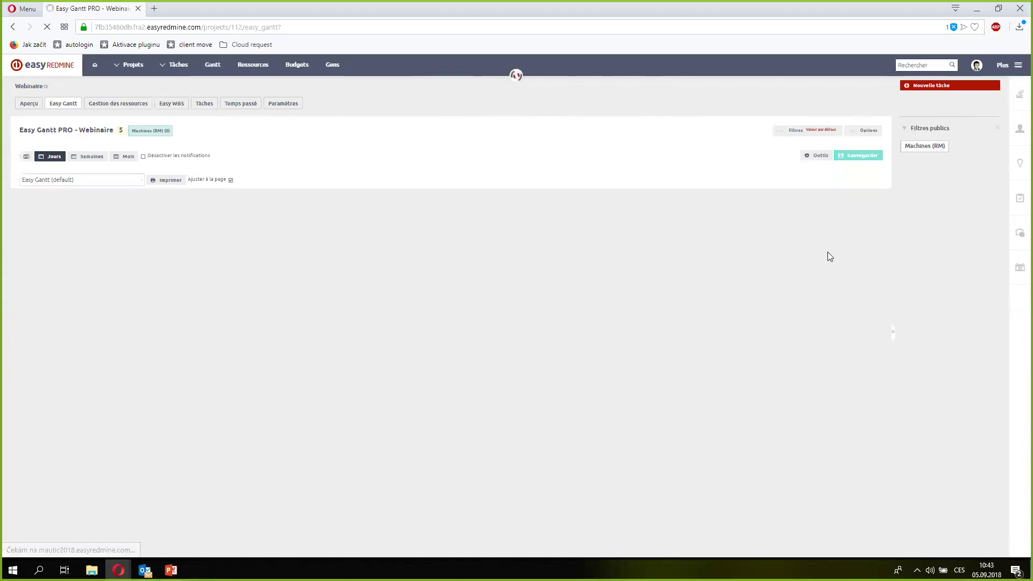
{"action": "left_click", "coordinate": [821, 156]}
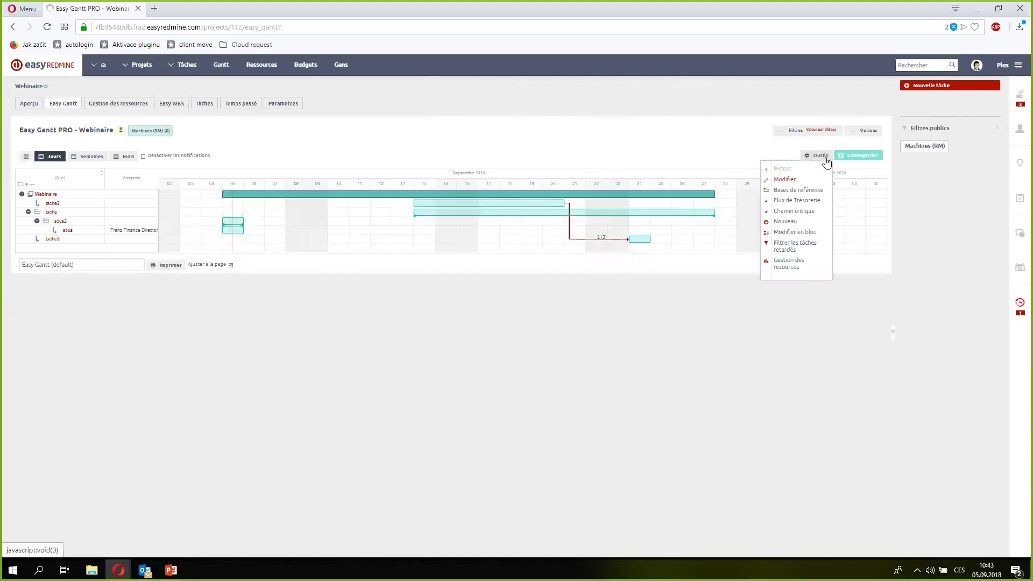
{"action": "left_click", "coordinate": [806, 191]}
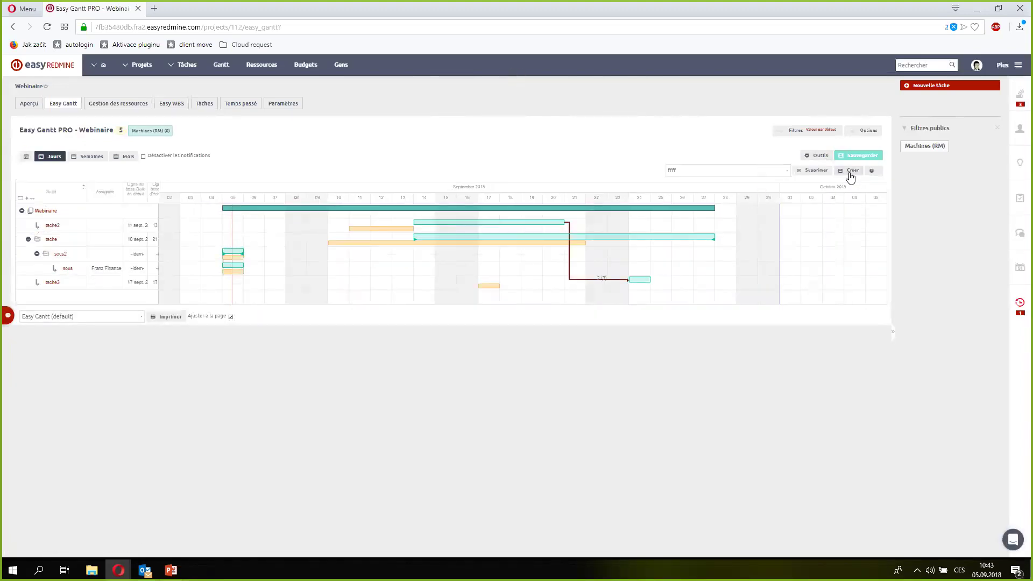
{"action": "left_click", "coordinate": [850, 172]}
{"action": "type", "text": "hrh"}
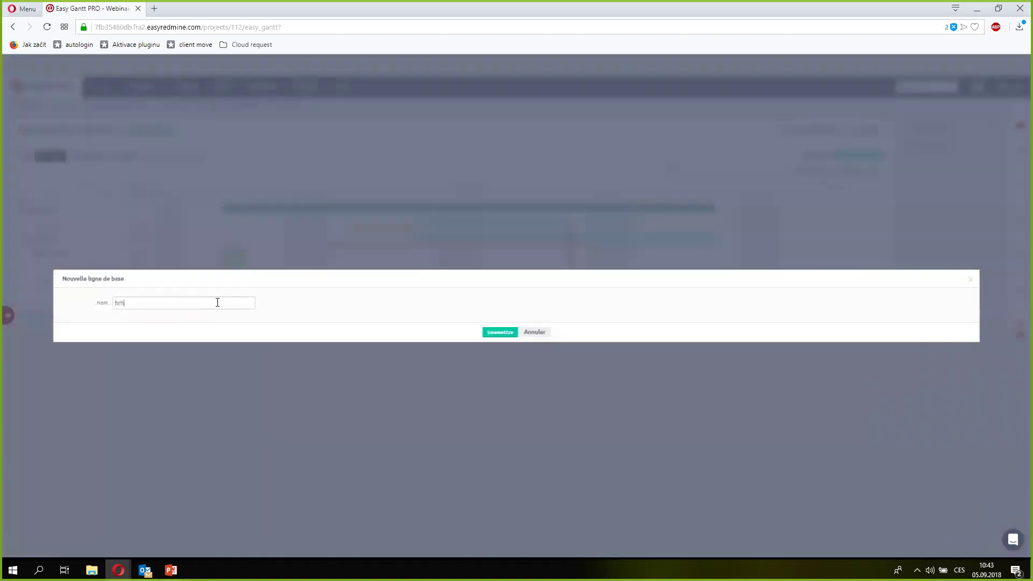
{"action": "left_click", "coordinate": [511, 331]}
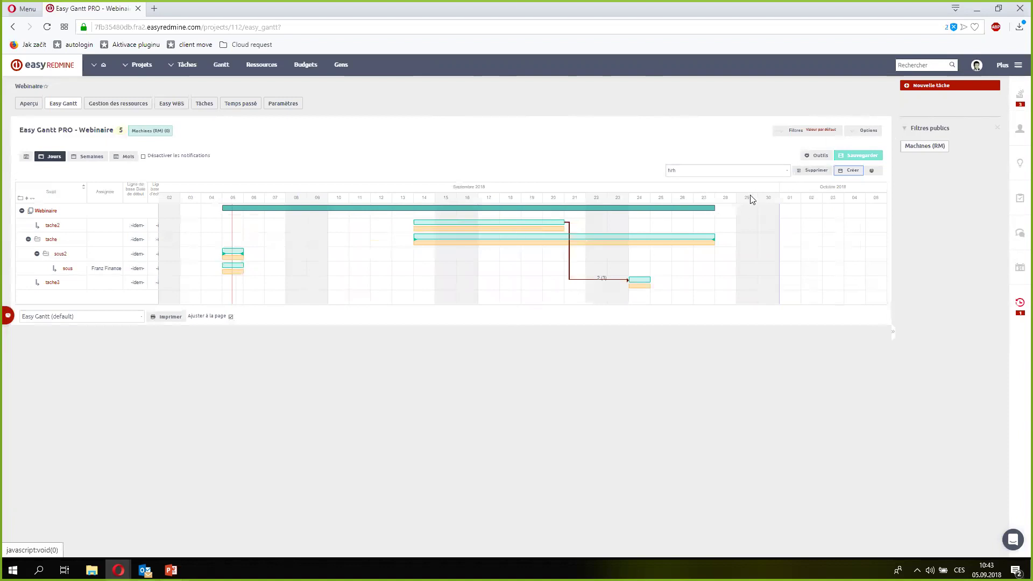
- Compare the current schedule against the saved baselines by switching which baseline is displayed
{"action": "left_click", "coordinate": [777, 172]}
{"action": "left_click", "coordinate": [743, 185]}
{"action": "left_click", "coordinate": [780, 177]}
{"action": "left_click", "coordinate": [754, 186]}
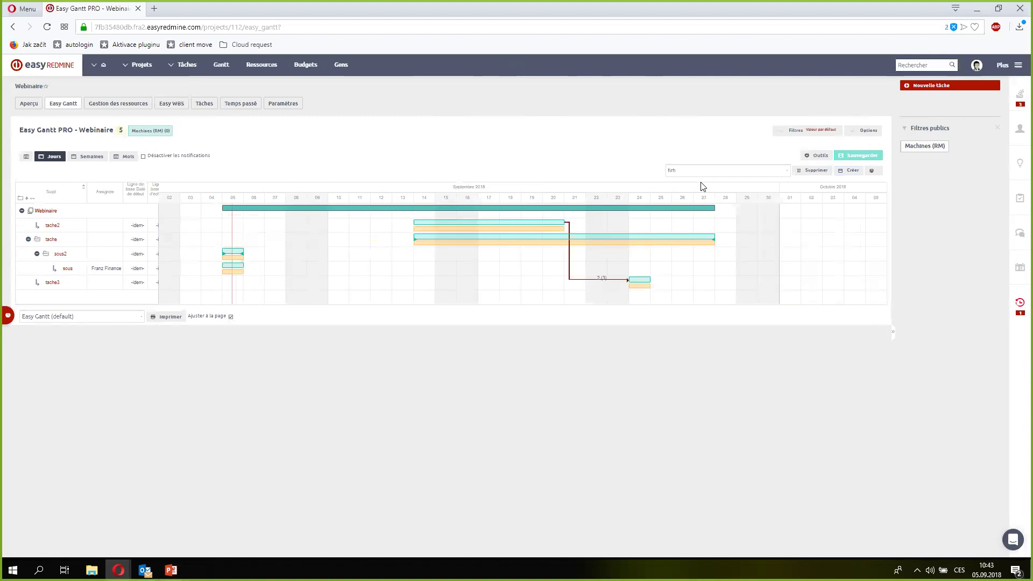
- Display the project's cash flow and its critical path on the Gantt
{"action": "left_click", "coordinate": [814, 156]}
{"action": "left_click", "coordinate": [815, 156]}
{"action": "left_click", "coordinate": [817, 156]}
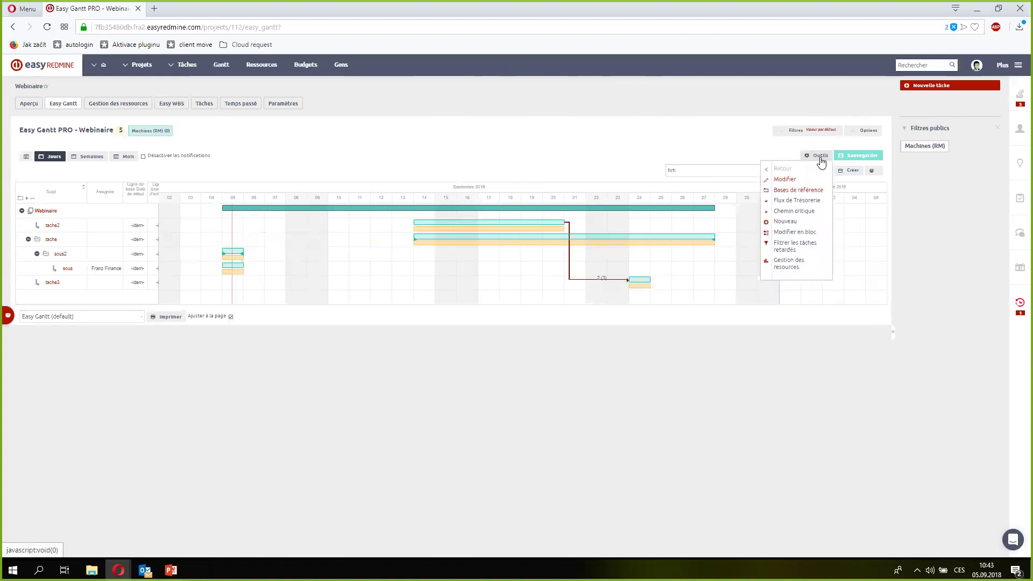
{"action": "left_click", "coordinate": [804, 201]}
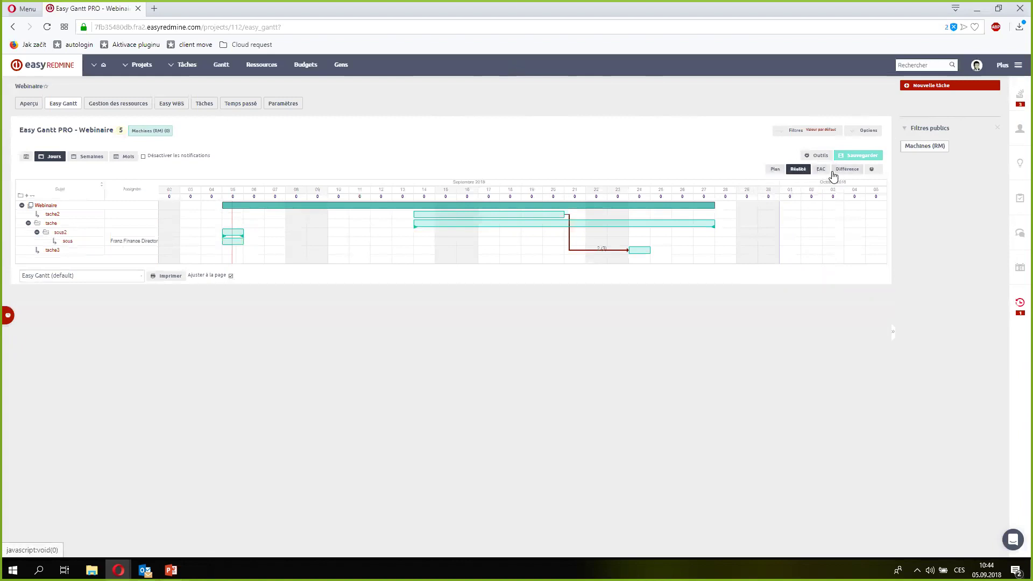
{"action": "left_click", "coordinate": [818, 155]}
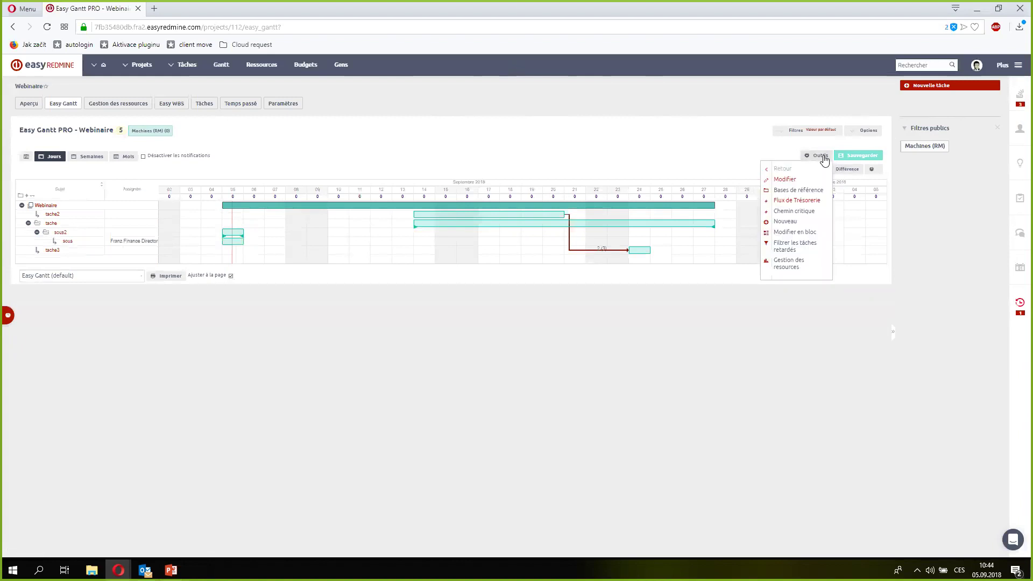
{"action": "left_click", "coordinate": [812, 215]}
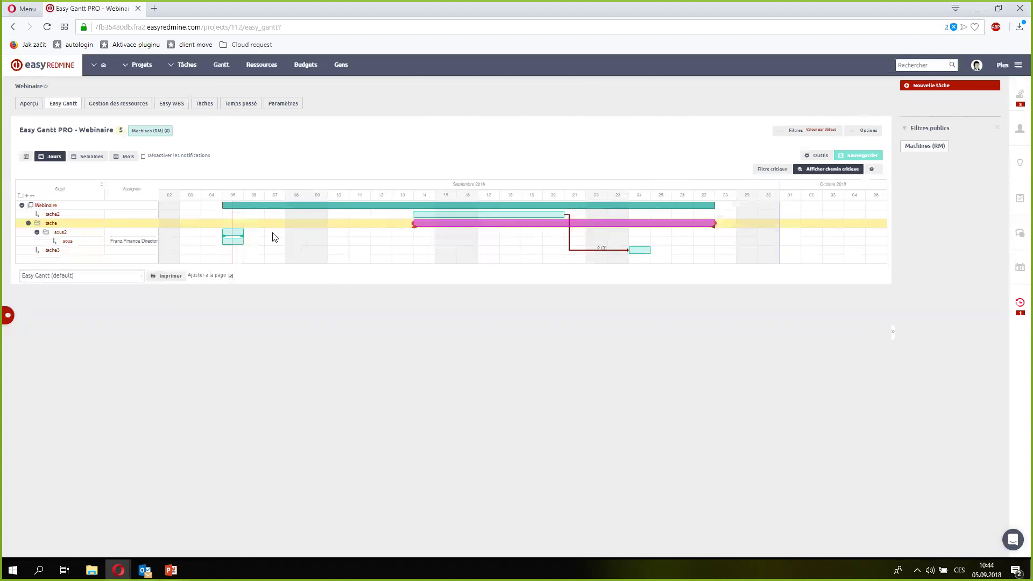
{"action": "left_click", "coordinate": [814, 158]}
- Open the Webinaire project's resource management and set the estimated time of "tache" to 45 hours
{"action": "left_click", "coordinate": [117, 106]}
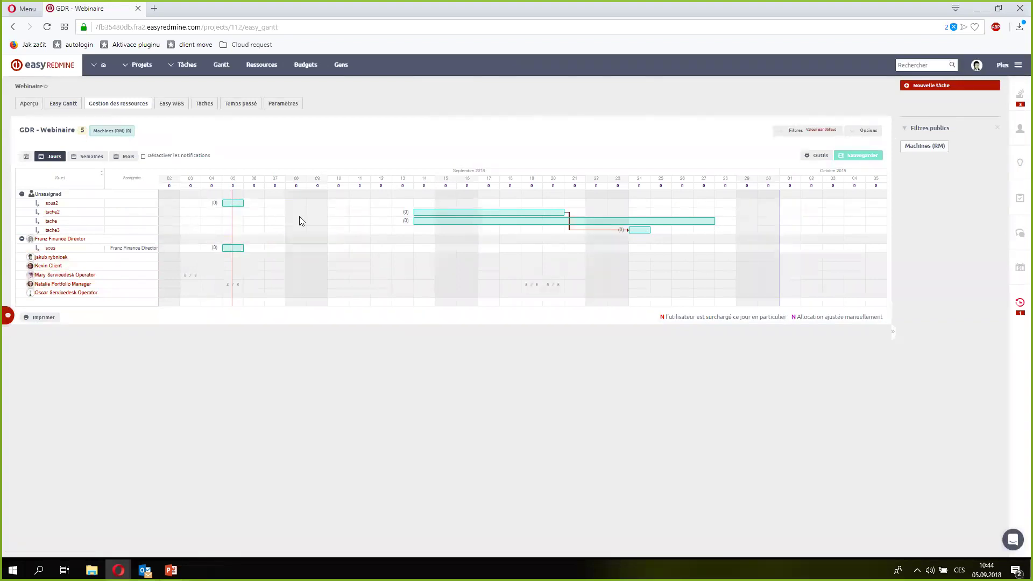
{"action": "left_click", "coordinate": [406, 221]}
{"action": "key", "text": "BackSpace"}
{"action": "type", "text": "45"}
{"action": "key", "text": "Return"}
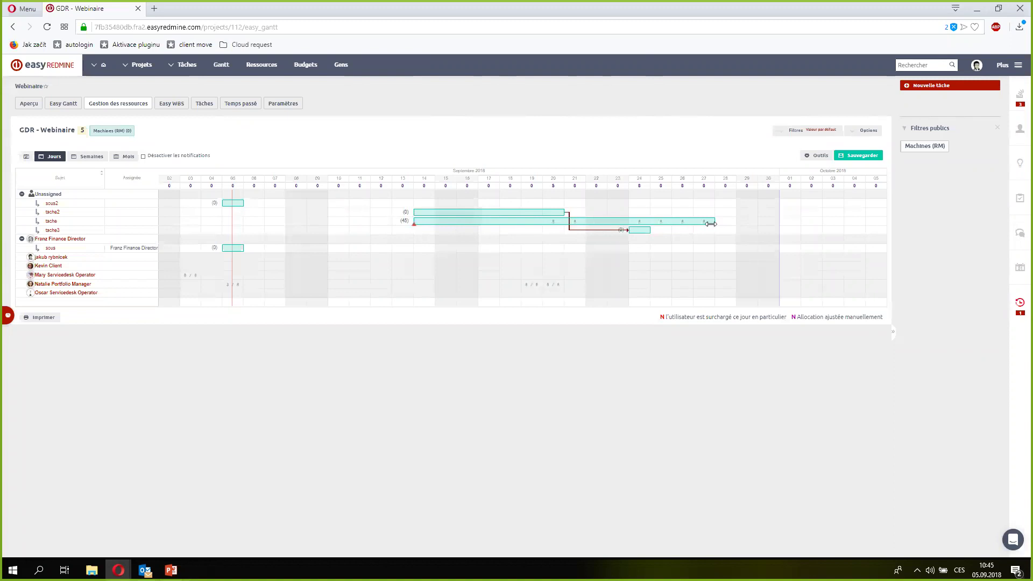
- Shorten "tache" to end on 21 September and assign it to the first Servicedesk Operator in the list
{"action": "left_click_drag", "start_coordinate": [711, 223], "coordinate": [585, 223]}
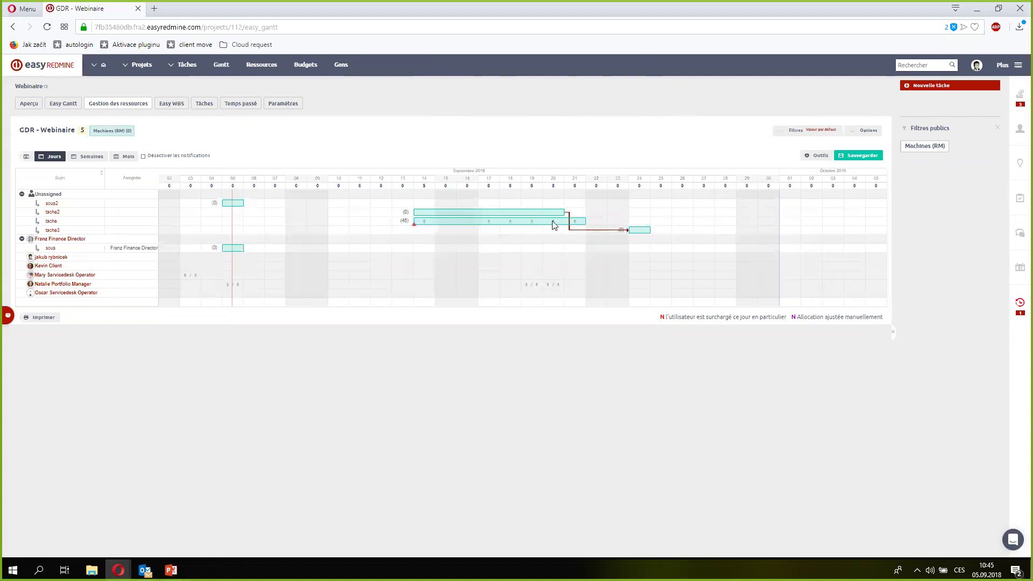
{"action": "left_click_drag", "start_coordinate": [501, 224], "coordinate": [502, 273]}
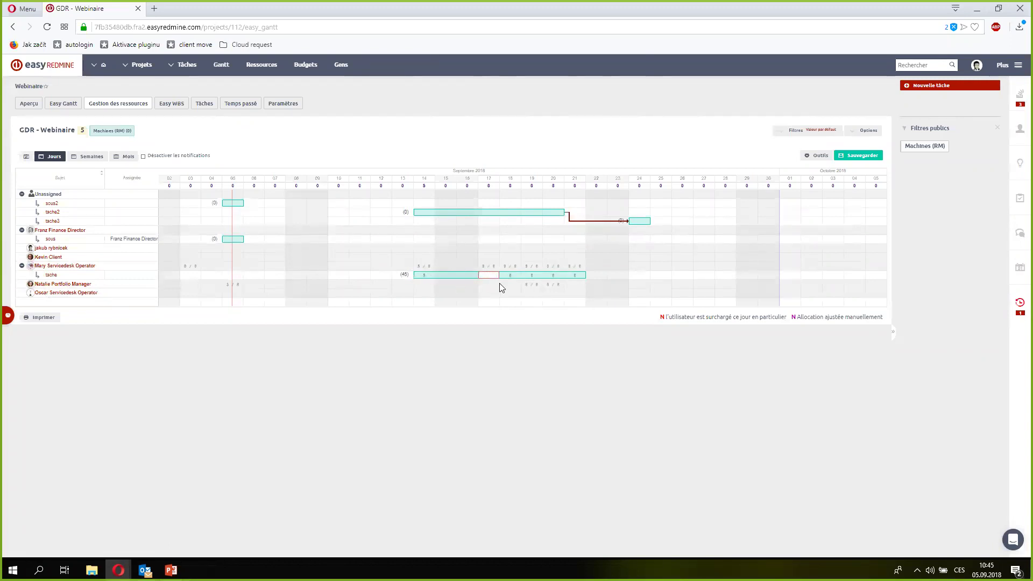
- Set the allocation of "tache" on 17 September to 0 hours, check the reported problem and extend the task to 24 September
{"action": "key", "text": "Return"}
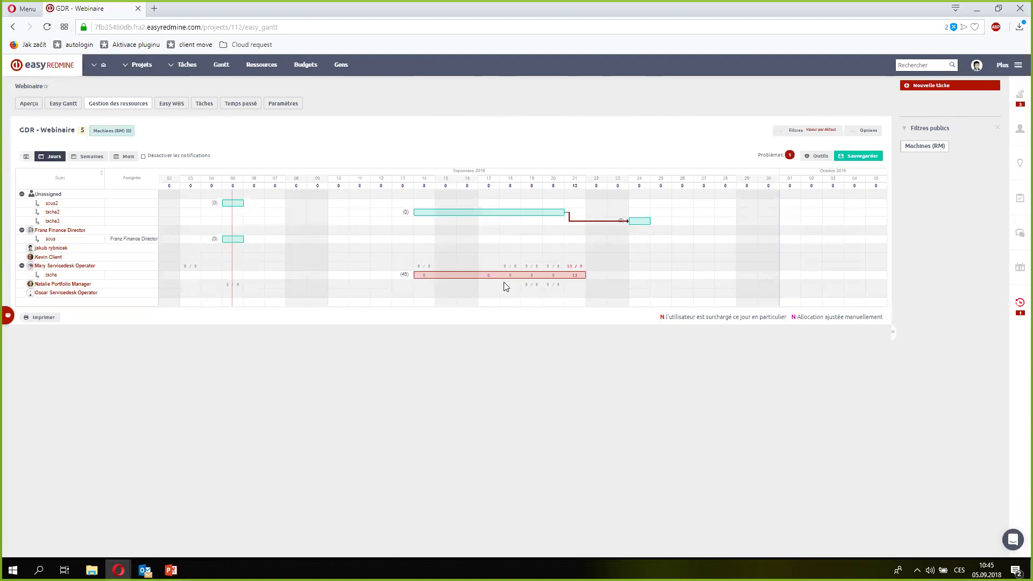
{"action": "left_click", "coordinate": [790, 156]}
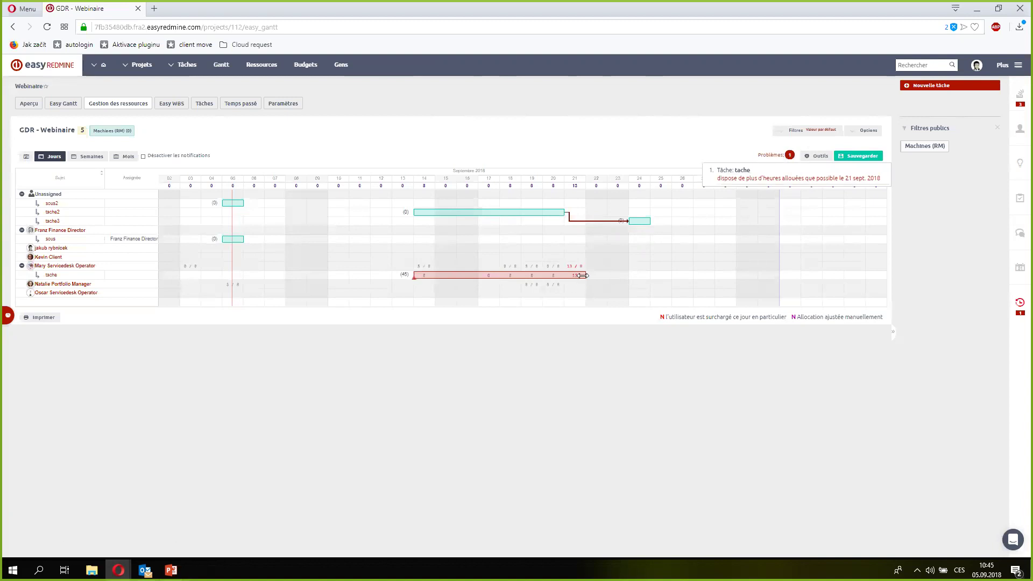
{"action": "left_click_drag", "start_coordinate": [624, 274], "coordinate": [646, 279]}
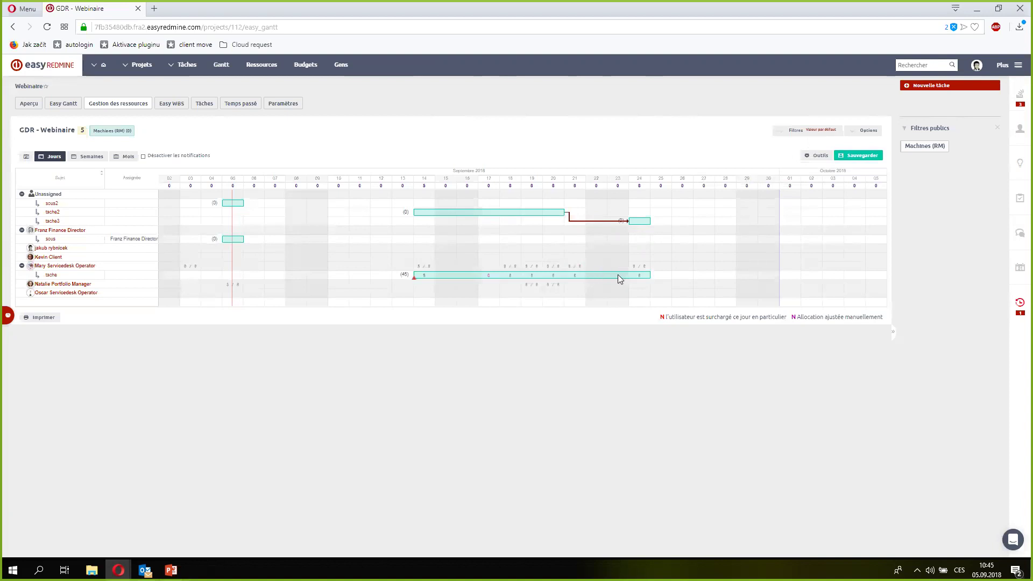
- Set the hours allocated to "tache" on 21 September to 5
{"action": "mouse_move", "coordinate": [620, 279]}
{"action": "left_click", "coordinate": [638, 277]}
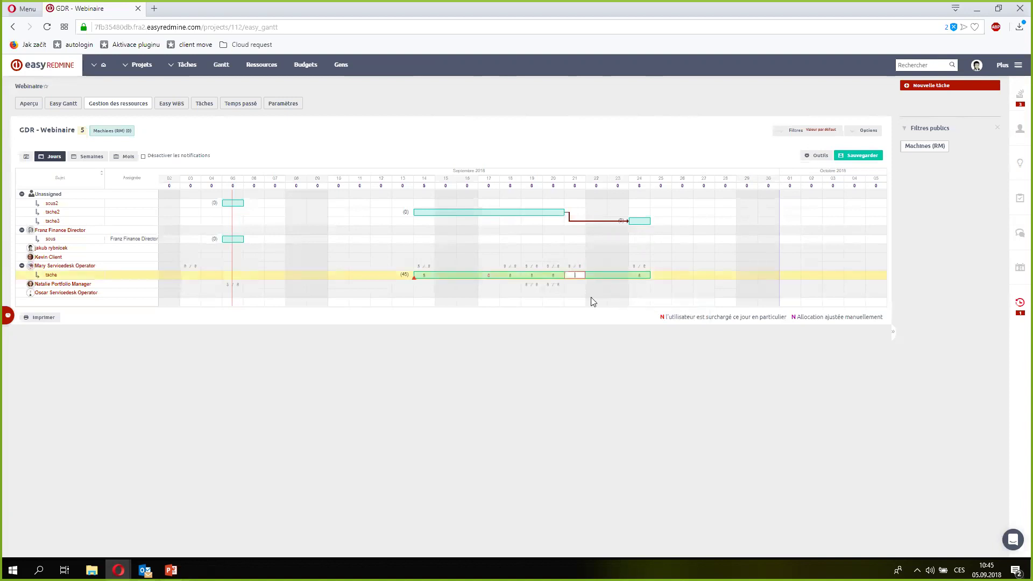
{"action": "type", "text": "5"}
{"action": "key", "text": "Return"}
- Set the estimate of "tache2" to 24 hours, move it to the last Servicedesk Operator on 13–19 September, and save the plan
{"action": "left_click", "coordinate": [406, 213]}
{"action": "type", "text": "24"}
{"action": "key", "text": "Return"}
{"action": "left_click_drag", "start_coordinate": [468, 212], "coordinate": [442, 295]}
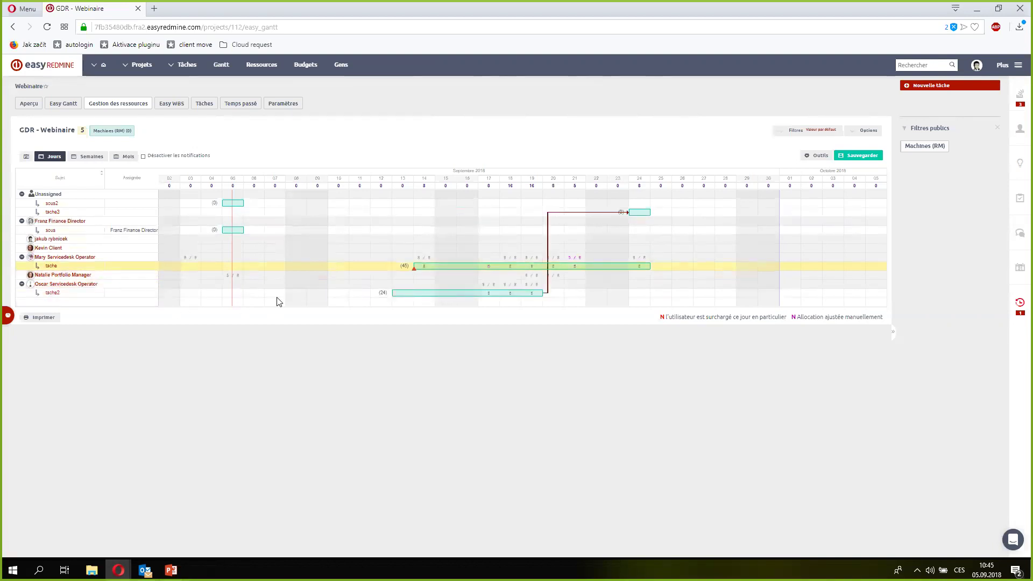
{"action": "left_click", "coordinate": [858, 157]}
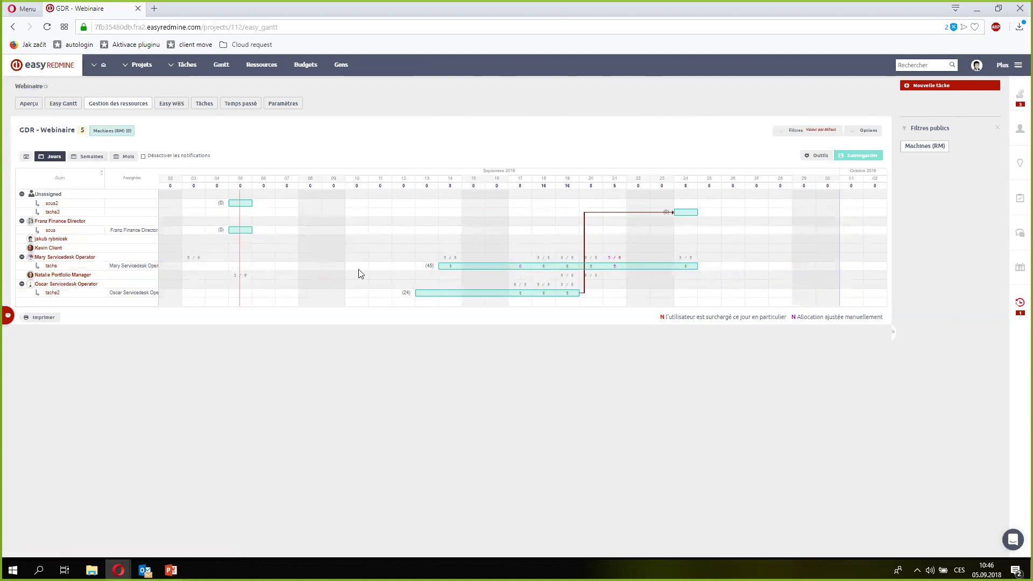
- Open the task "tache" for updating and set its status to "En cours" and its completion to 40 %
{"action": "left_click", "coordinate": [51, 268]}
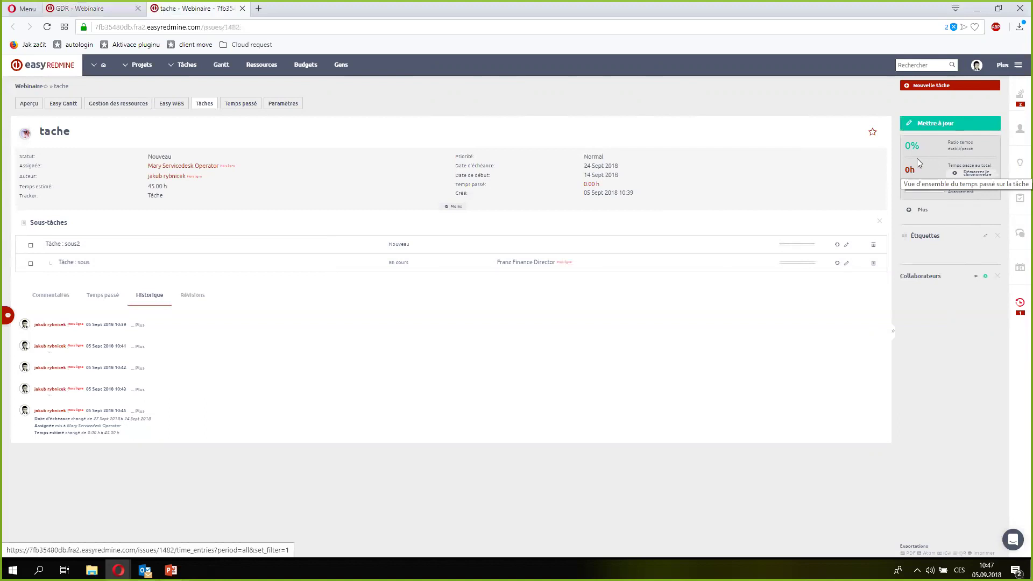
{"action": "left_click", "coordinate": [931, 130]}
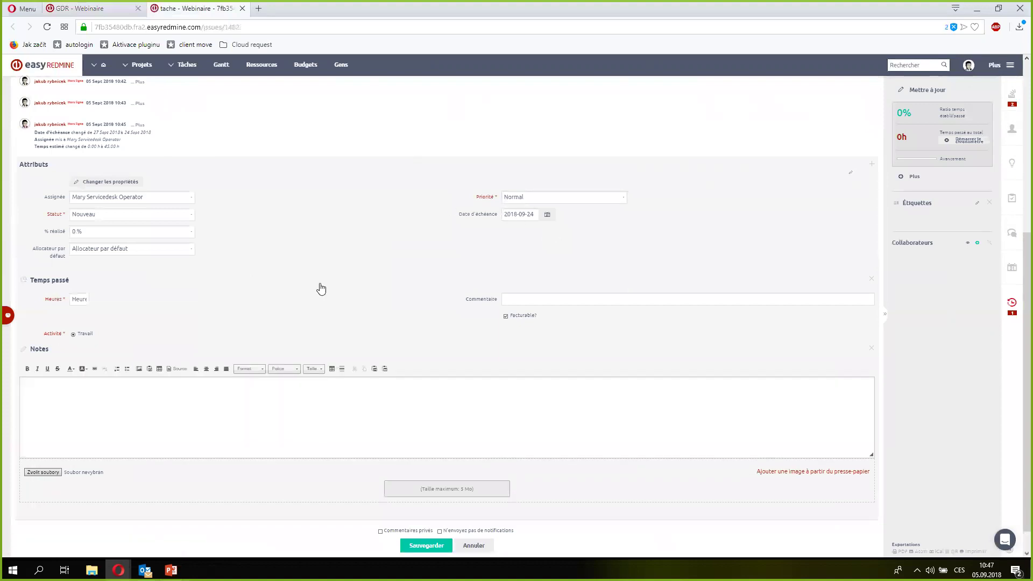
{"action": "left_click", "coordinate": [170, 216]}
{"action": "left_click", "coordinate": [161, 246]}
{"action": "left_click", "coordinate": [189, 232]}
{"action": "left_click", "coordinate": [157, 276]}
- Log 6 hours on the task with the comment "bghgfhgh", add the note "jztjnthdthn", and save the update
{"action": "left_click", "coordinate": [548, 303]}
{"action": "type", "text": "bghgfhgh"}
{"action": "left_click", "coordinate": [333, 399]}
{"action": "left_click", "coordinate": [430, 546]}
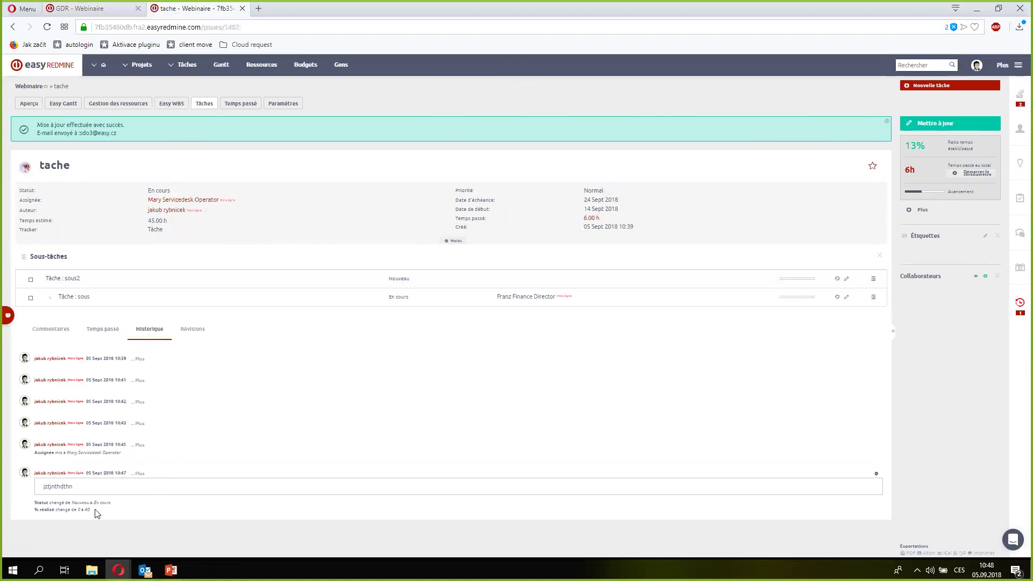
- Review the change details in the history of "tache", its logged time and its comments
{"action": "left_click", "coordinate": [140, 445]}
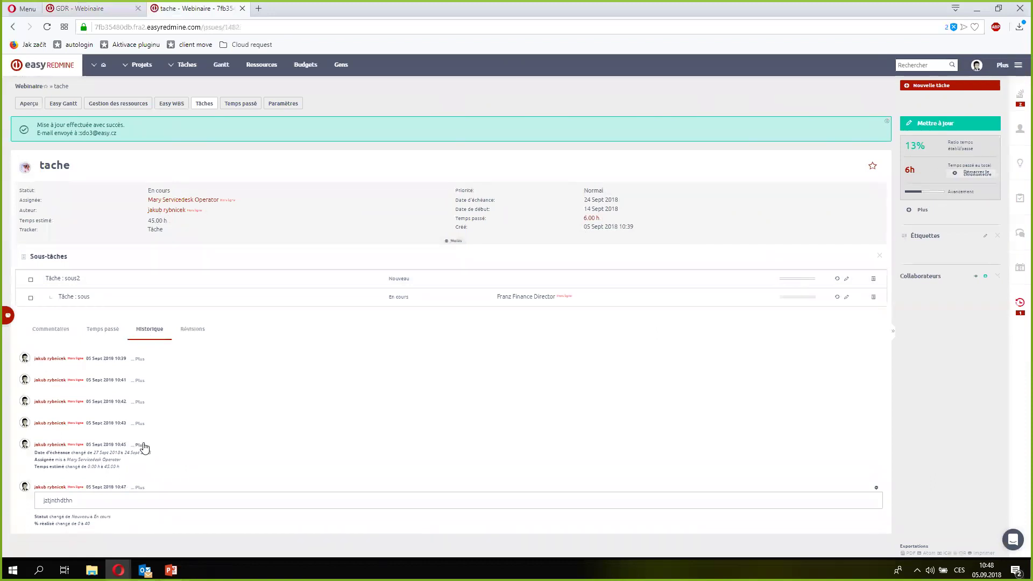
{"action": "left_click", "coordinate": [139, 402]}
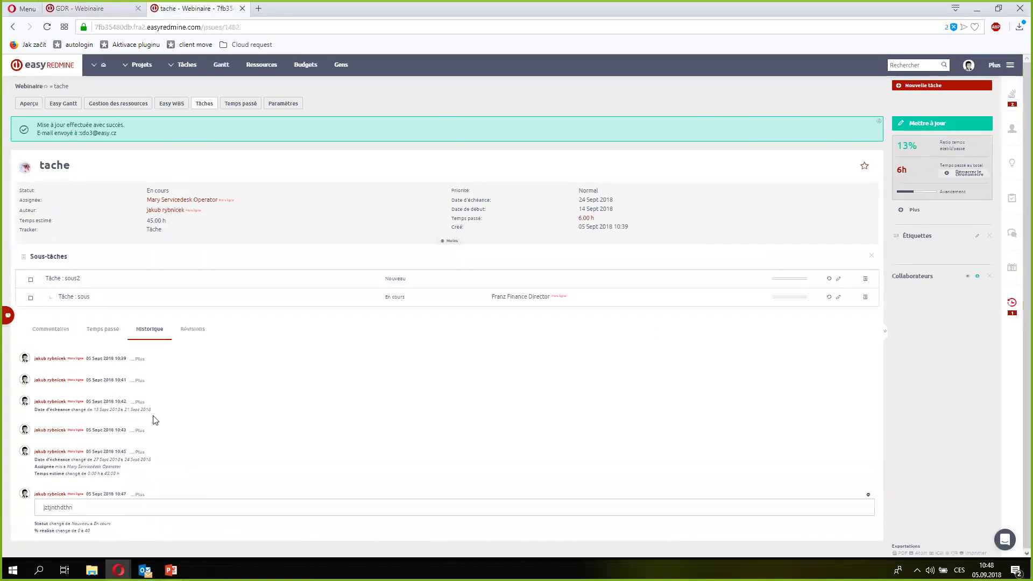
{"action": "left_click", "coordinate": [140, 380]}
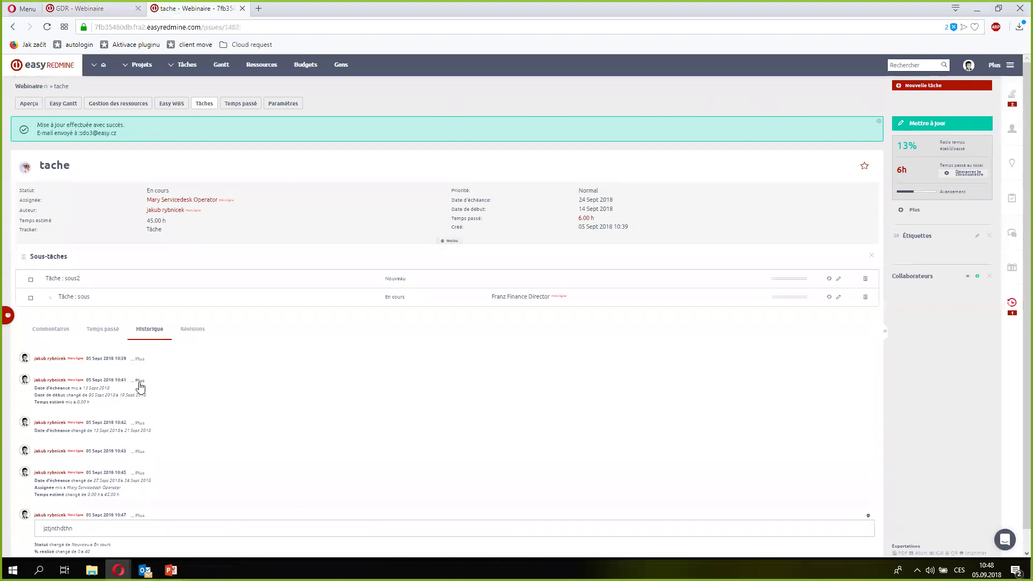
{"action": "left_click", "coordinate": [143, 361]}
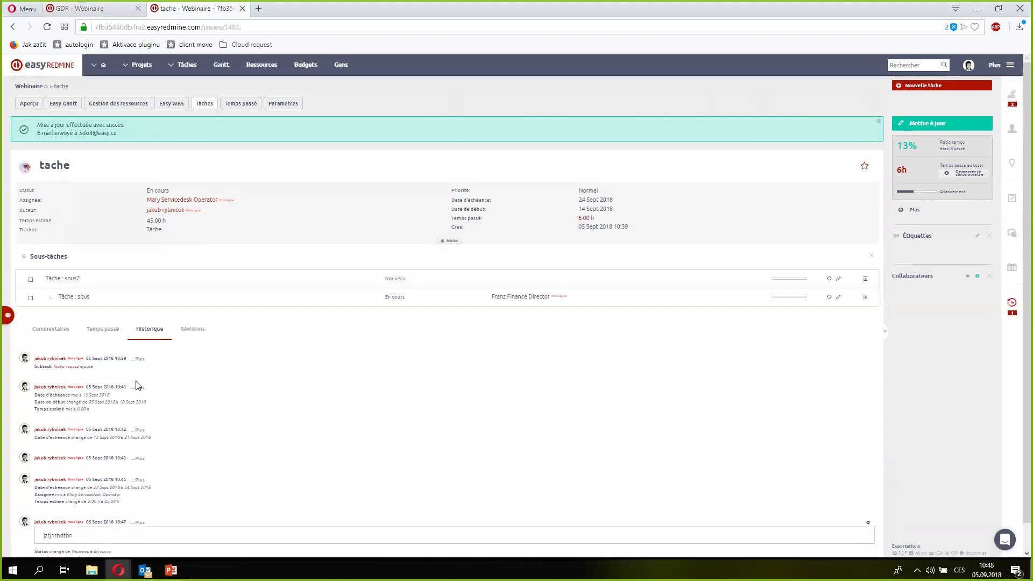
{"action": "left_click", "coordinate": [103, 330]}
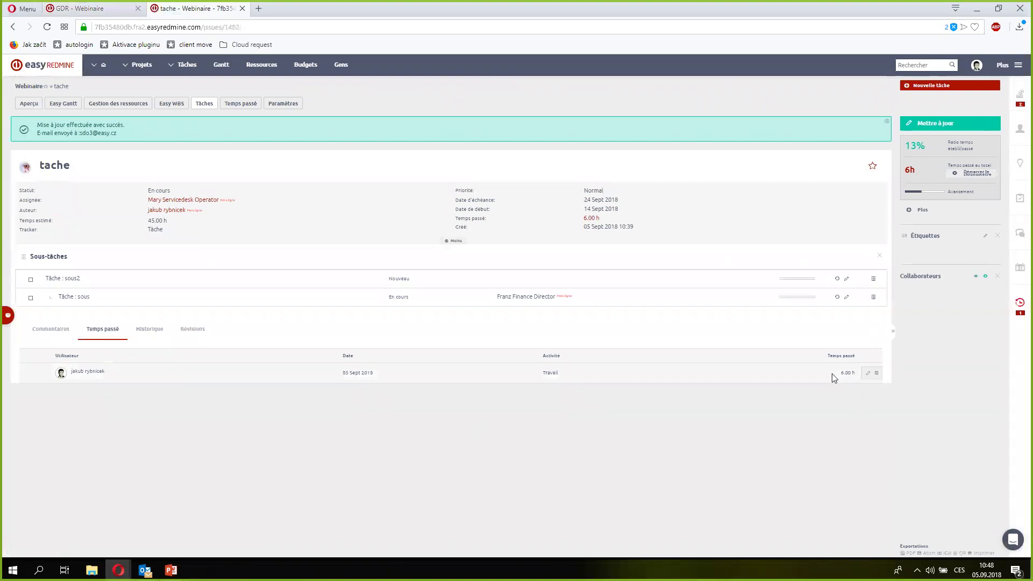
{"action": "left_click", "coordinate": [59, 329]}
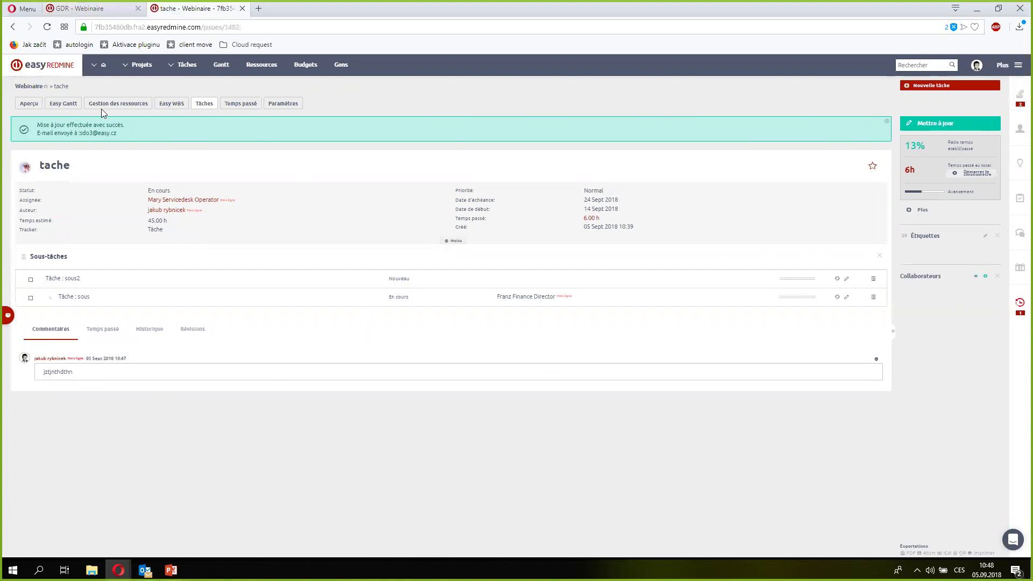
- Review the updated resource plan and the Webinaire project's overview
{"action": "left_click", "coordinate": [115, 105]}
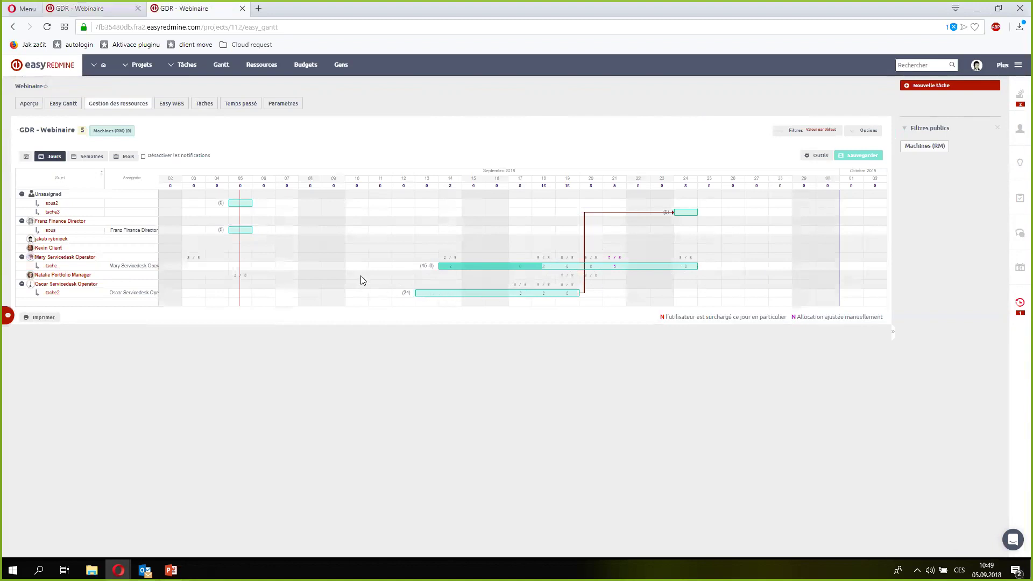
{"action": "left_click", "coordinate": [30, 104]}
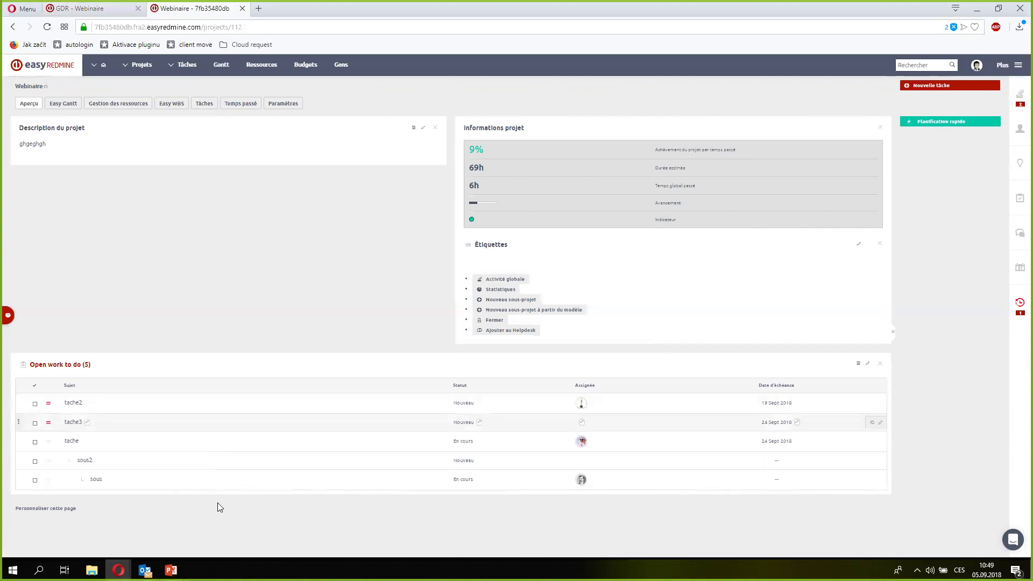
- Open the display options of the Webinaire project's task list and add the columns % réalisé and Date de début
{"action": "left_click", "coordinate": [203, 105]}
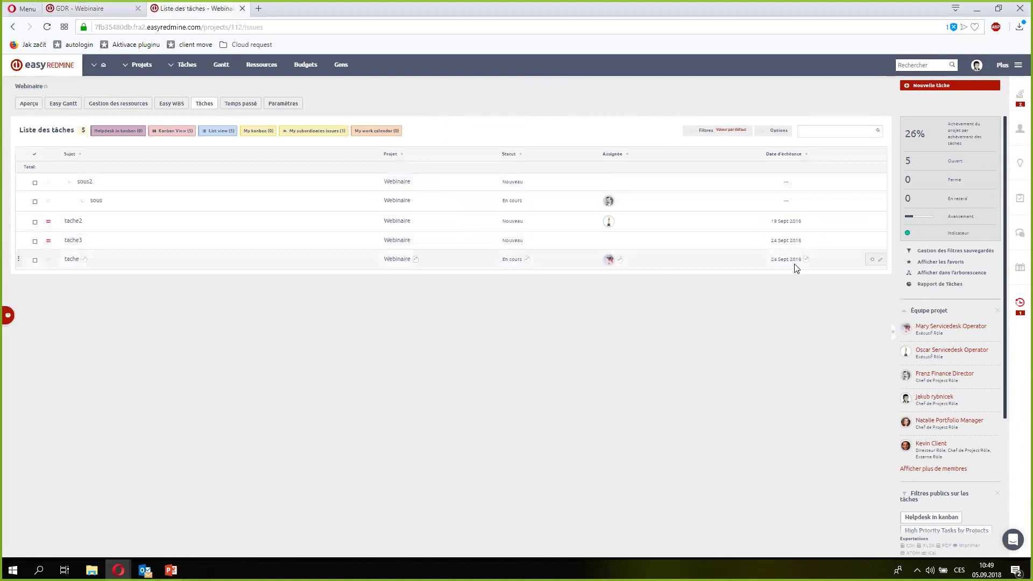
{"action": "left_click", "coordinate": [776, 139]}
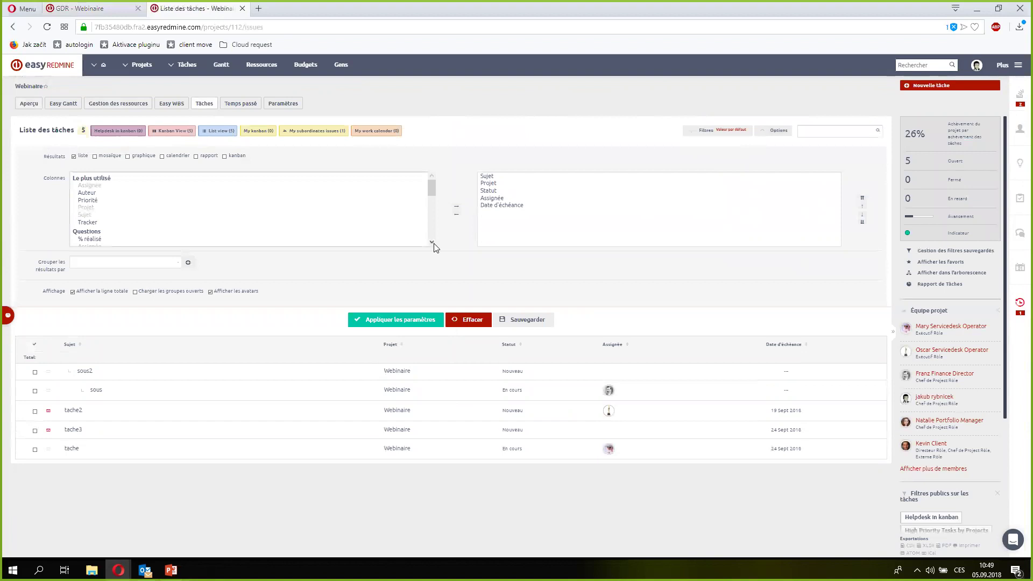
{"action": "scroll", "coordinate": [425, 226], "scroll_direction": "down", "scroll_amount": 1}
{"action": "left_click", "coordinate": [407, 184]}
{"action": "left_click", "coordinate": [457, 206]}
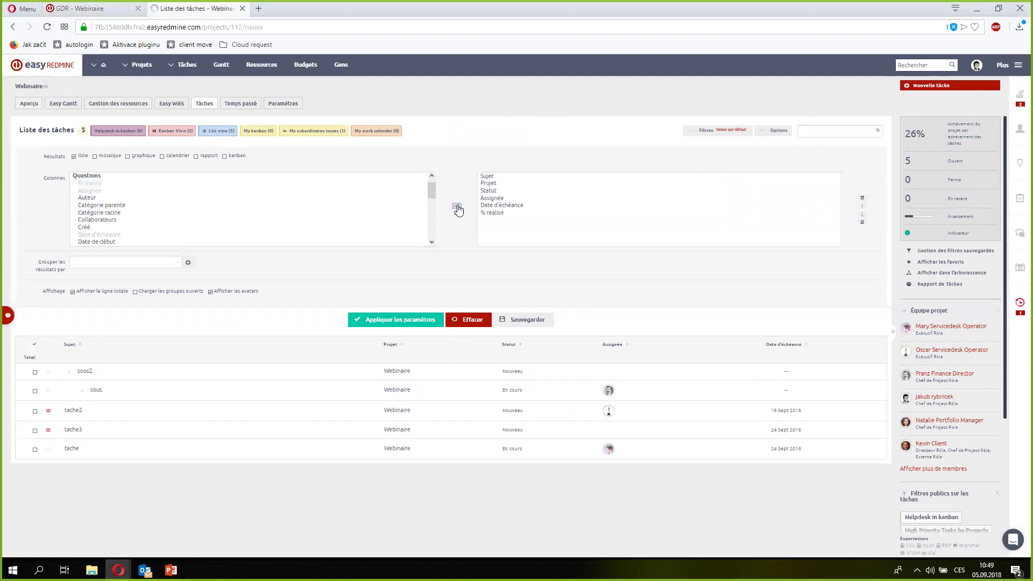
{"action": "scroll", "coordinate": [131, 230], "scroll_direction": "down", "scroll_amount": 1}
{"action": "left_click", "coordinate": [120, 221]}
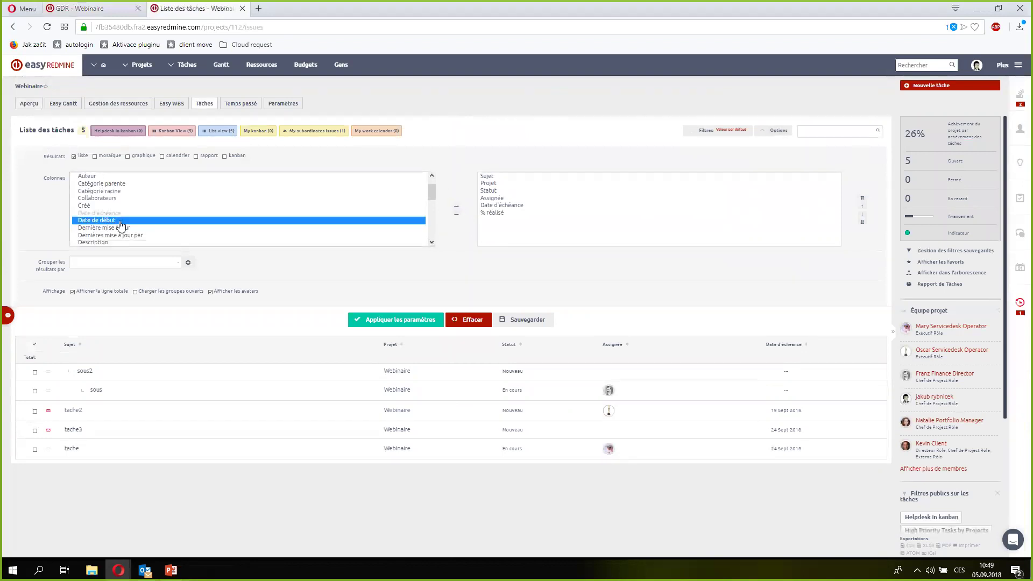
{"action": "left_click", "coordinate": [457, 206]}
- Add the Priorité column to the task list and apply the display settings
{"action": "scroll", "coordinate": [389, 242], "scroll_direction": "down", "scroll_amount": 1}
{"action": "scroll", "coordinate": [431, 240], "scroll_direction": "down", "scroll_amount": 2}
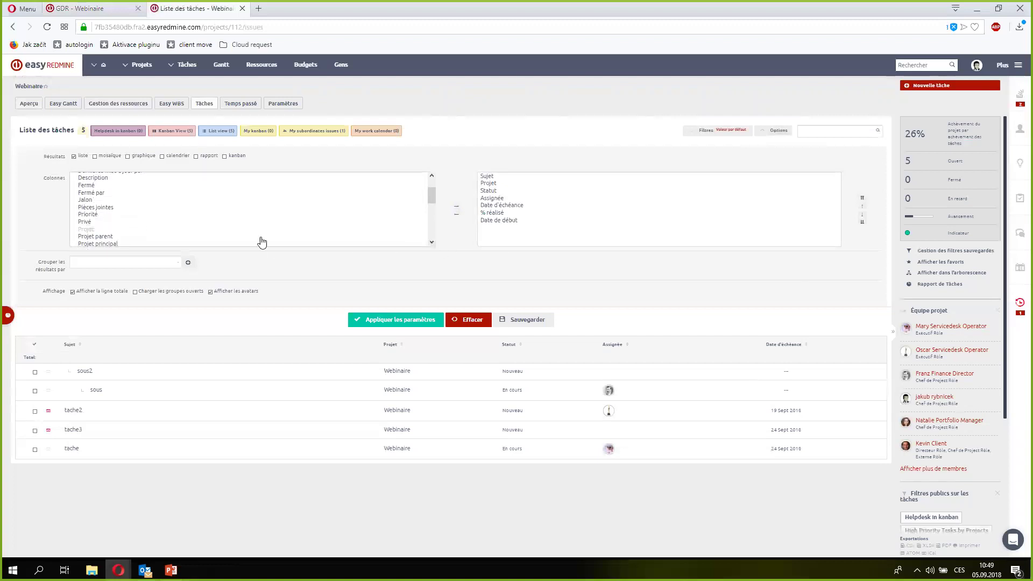
{"action": "left_click", "coordinate": [84, 215]}
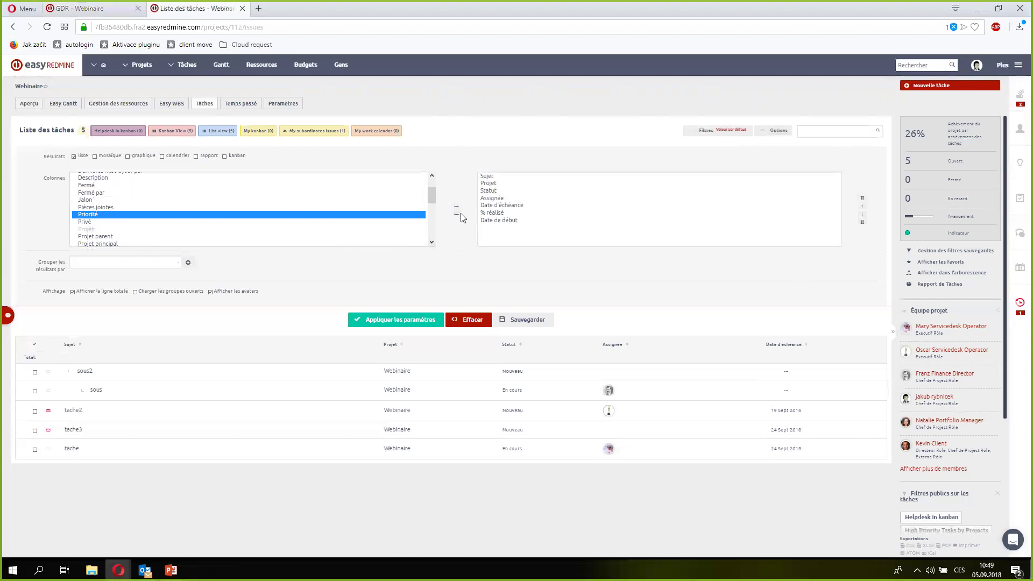
{"action": "left_click", "coordinate": [456, 206]}
{"action": "left_click", "coordinate": [373, 321]}
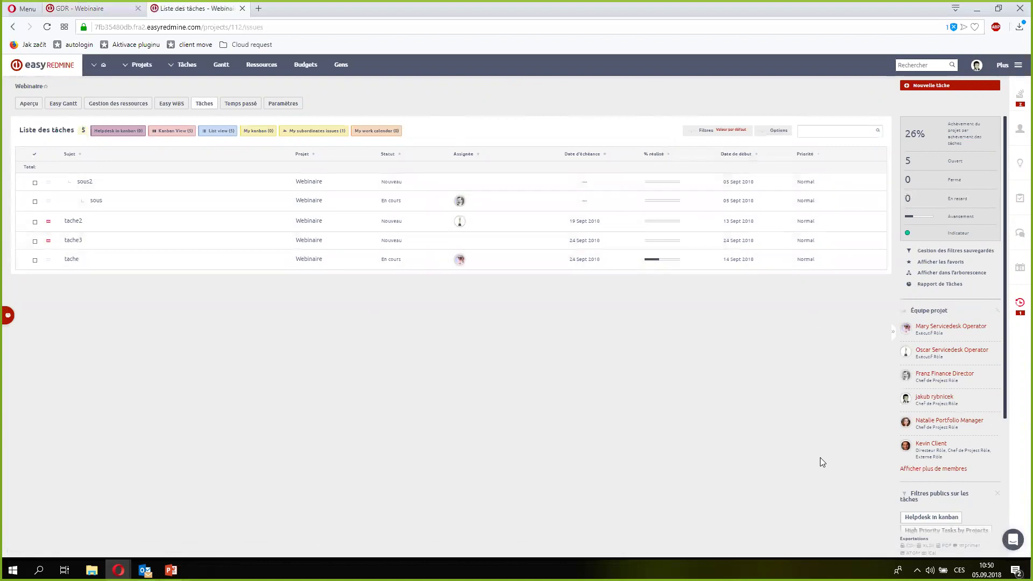
- Examine the filters available for the task list and the Webinaire project's logged time entries
{"action": "left_click", "coordinate": [713, 135]}
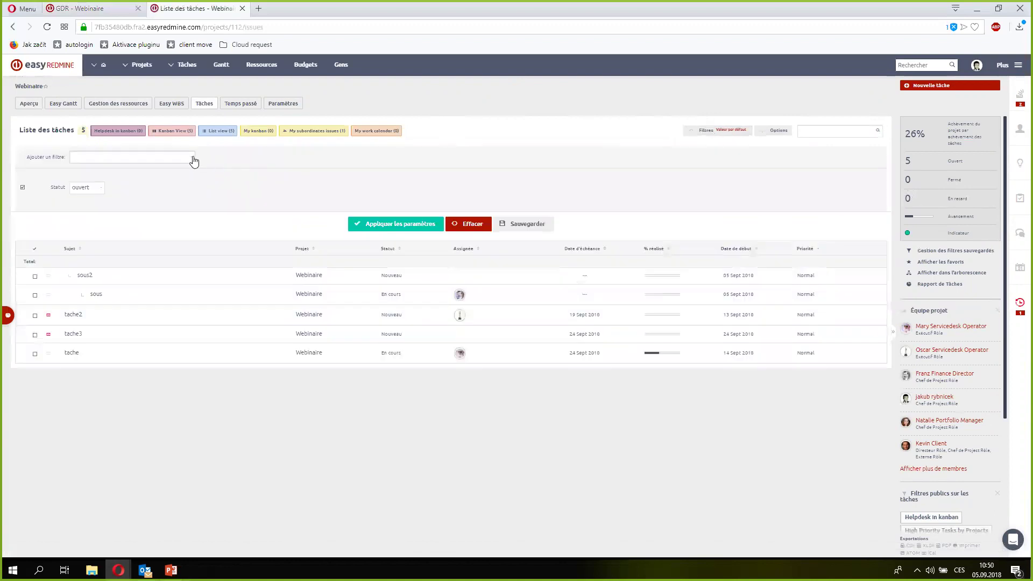
{"action": "left_click", "coordinate": [194, 161]}
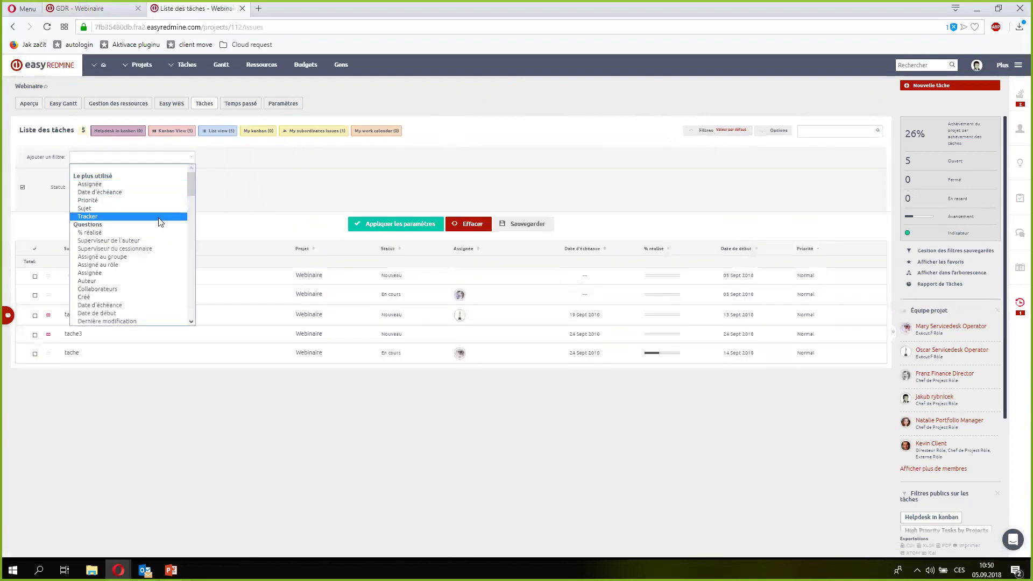
{"action": "left_click_drag", "start_coordinate": [190, 186], "coordinate": [191, 205]}
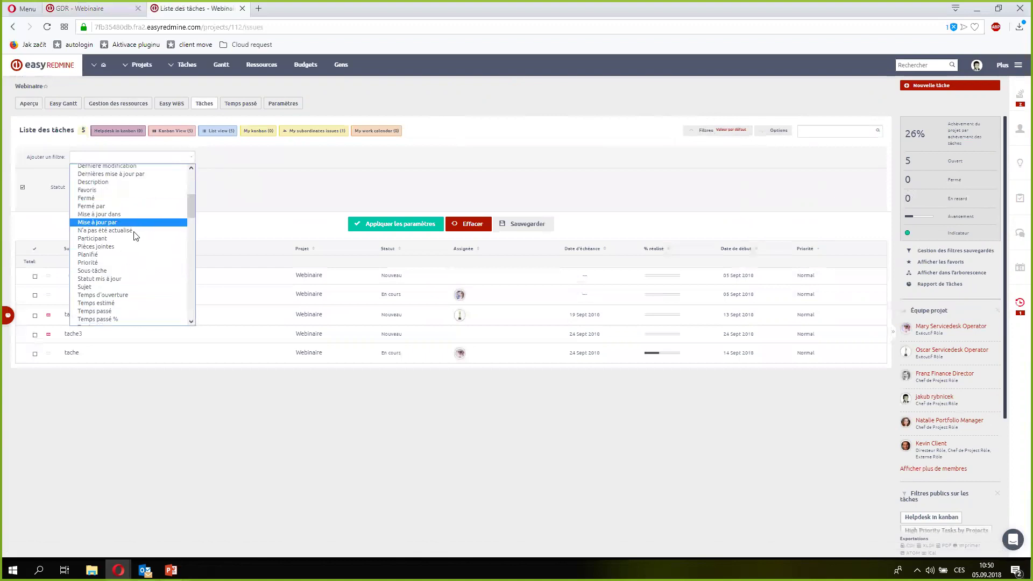
{"action": "left_click", "coordinate": [240, 175]}
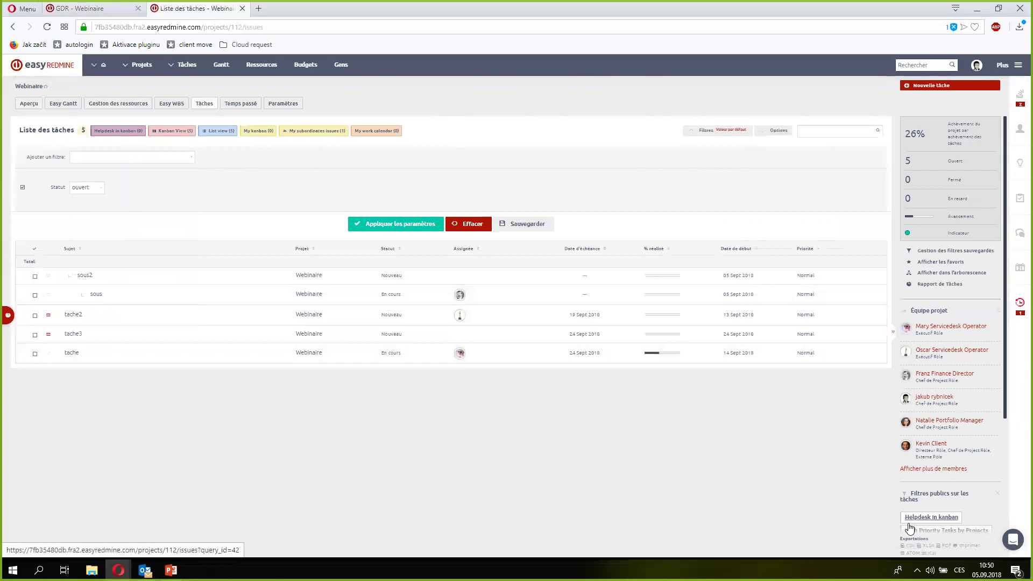
{"action": "left_click", "coordinate": [240, 106]}
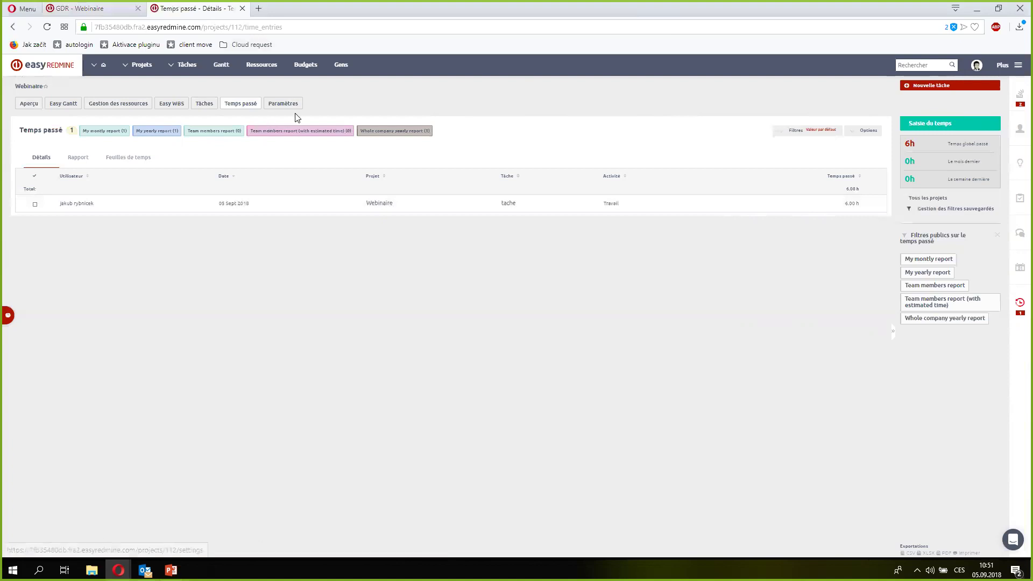
- Review the Petite équipe server offer on the Easy Redmine website in a new tab, including the individual plugins of Lot Planning Stratégique
{"action": "left_click", "coordinate": [258, 8]}
{"action": "left_click", "coordinate": [262, 169]}
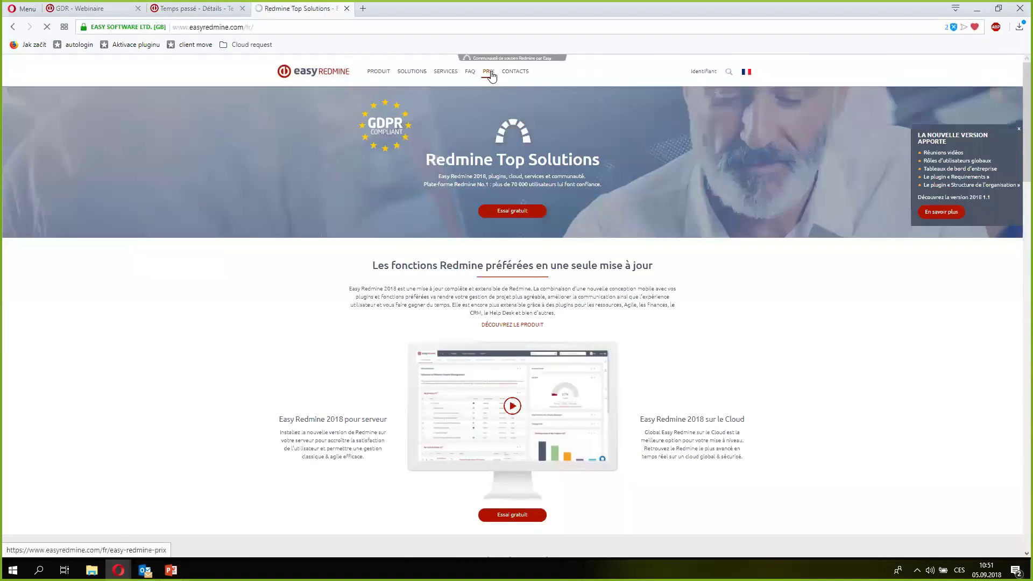
{"action": "left_click", "coordinate": [489, 73]}
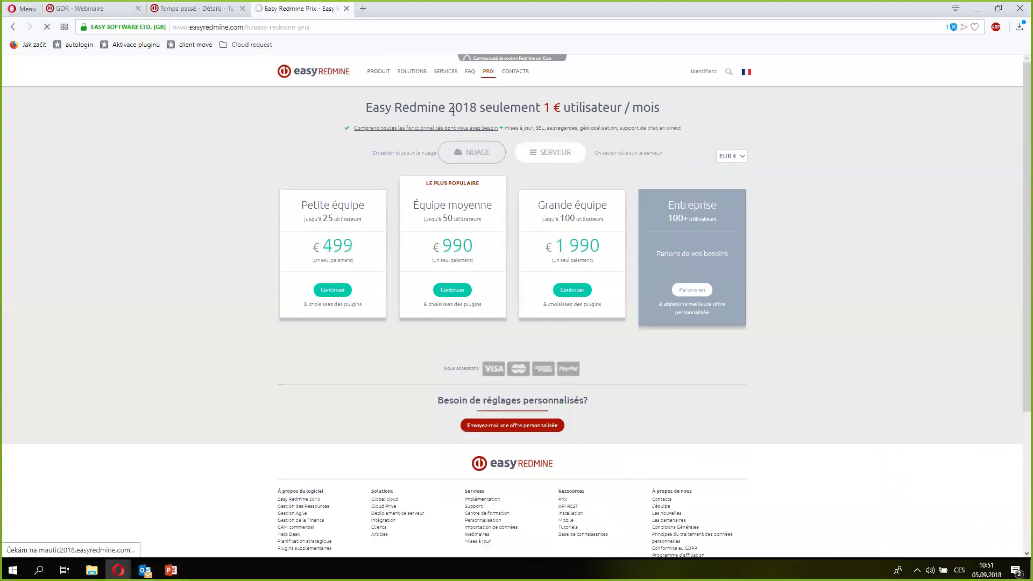
{"action": "left_click", "coordinate": [319, 293]}
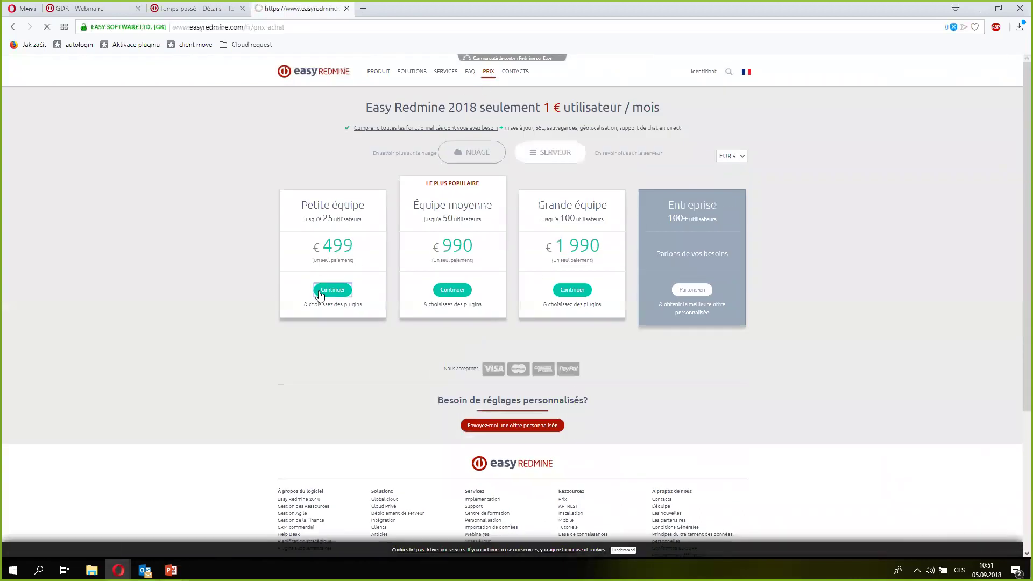
{"action": "scroll", "coordinate": [428, 264], "scroll_direction": "down", "scroll_amount": 8}
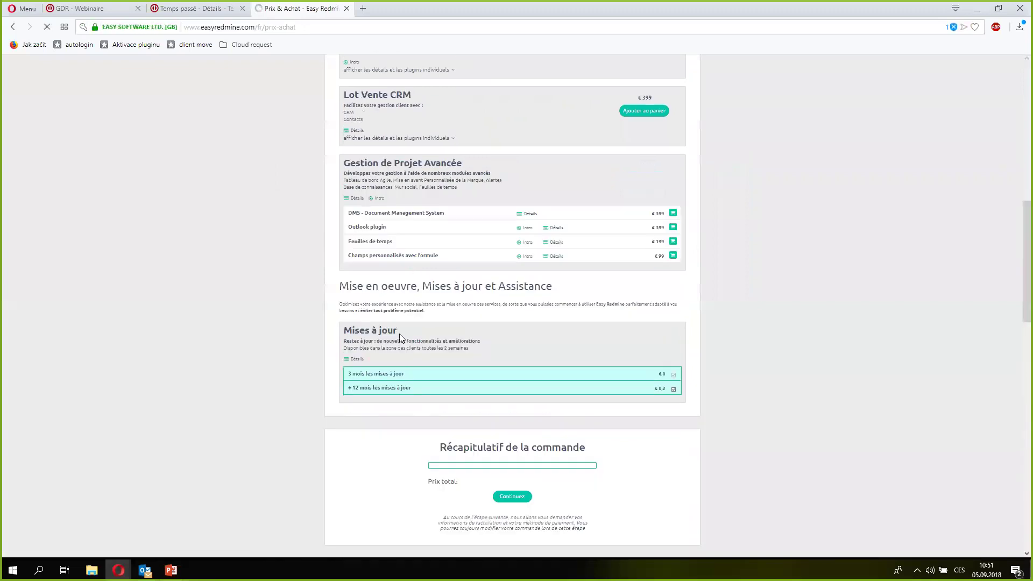
{"action": "scroll", "coordinate": [387, 157], "scroll_direction": "up", "scroll_amount": 4}
{"action": "left_click", "coordinate": [382, 243]}
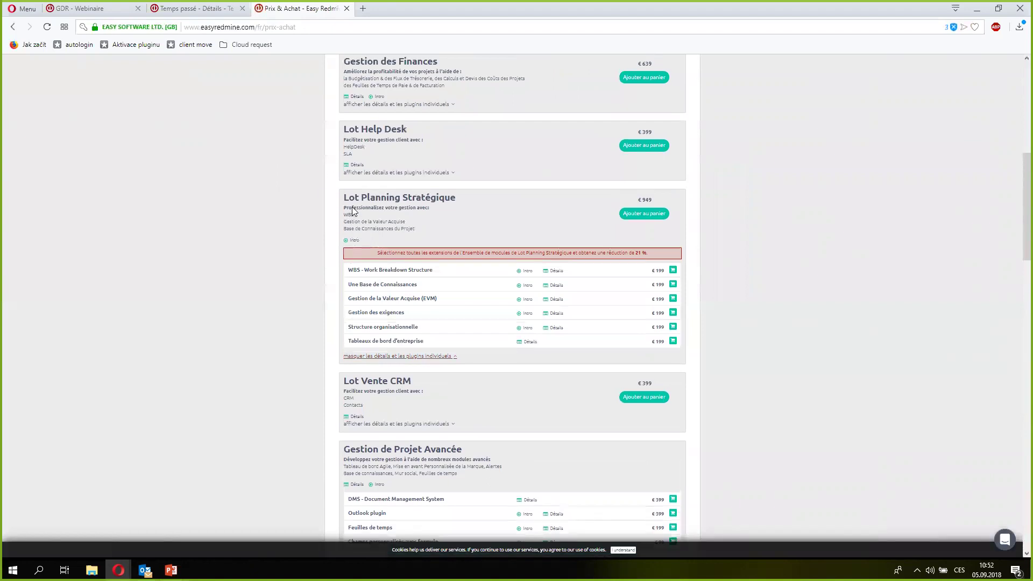
- Return to the Webinaire project, open the task "tache3" for updating with all its properties, and set its completion to 50 %
{"action": "left_click", "coordinate": [194, 8]}
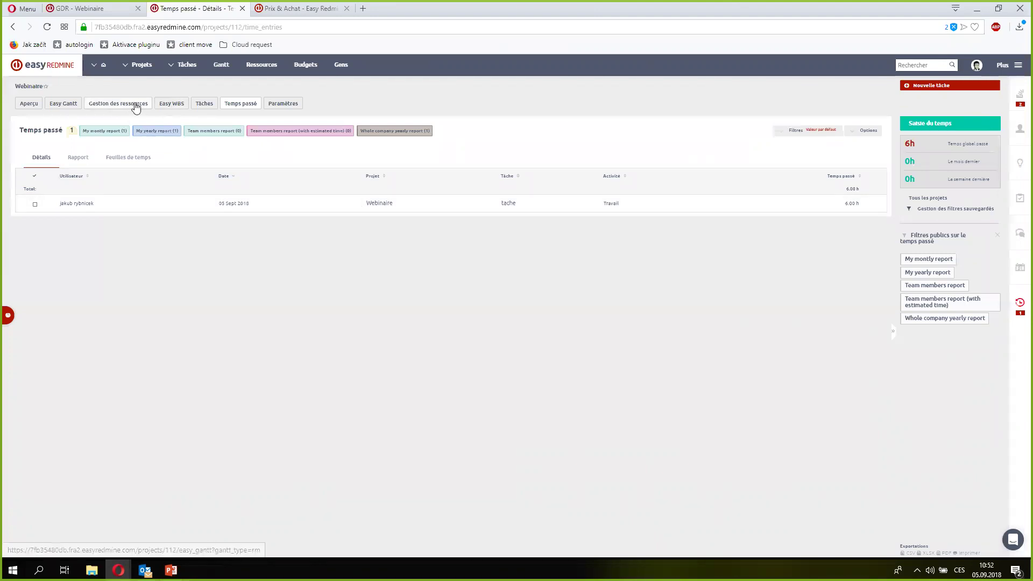
{"action": "left_click", "coordinate": [217, 104]}
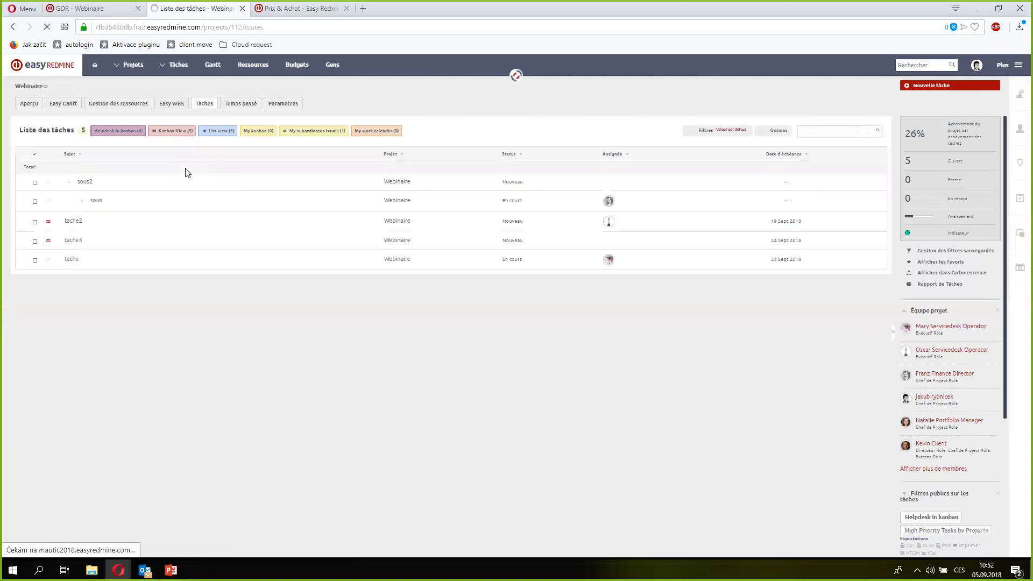
{"action": "left_click", "coordinate": [73, 240]}
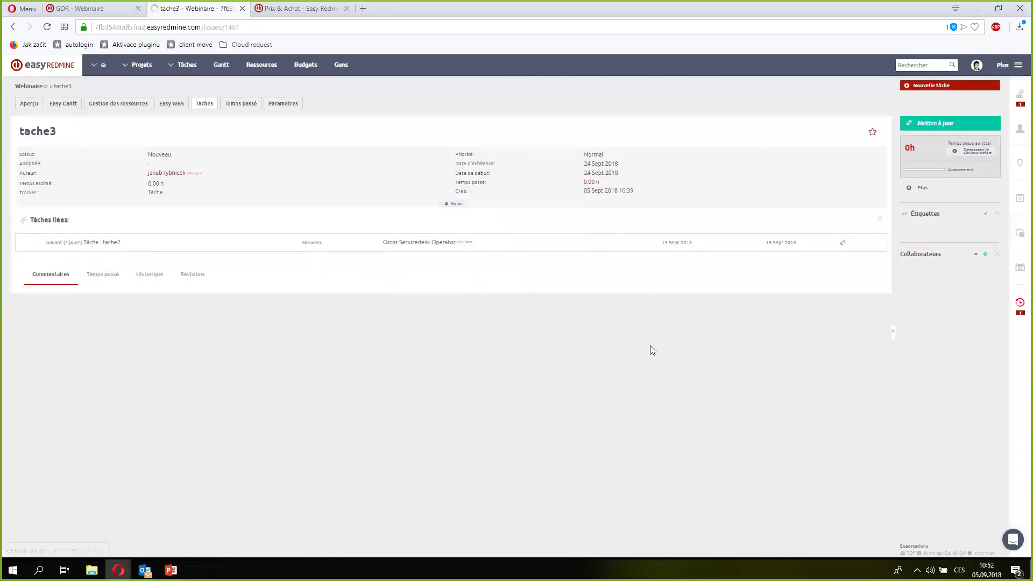
{"action": "left_click", "coordinate": [940, 127]}
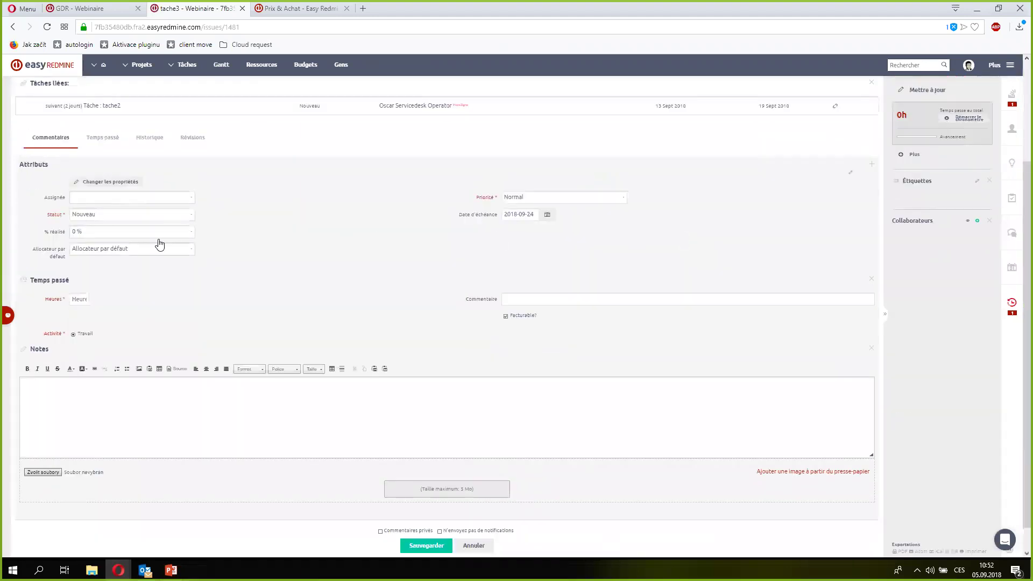
{"action": "left_click", "coordinate": [113, 183]}
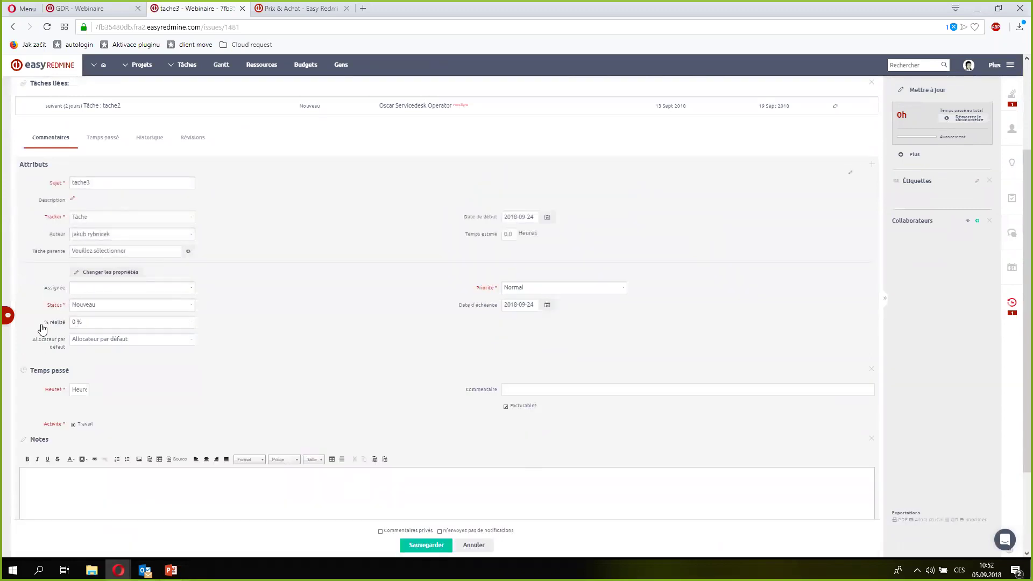
{"action": "left_click", "coordinate": [186, 323]}
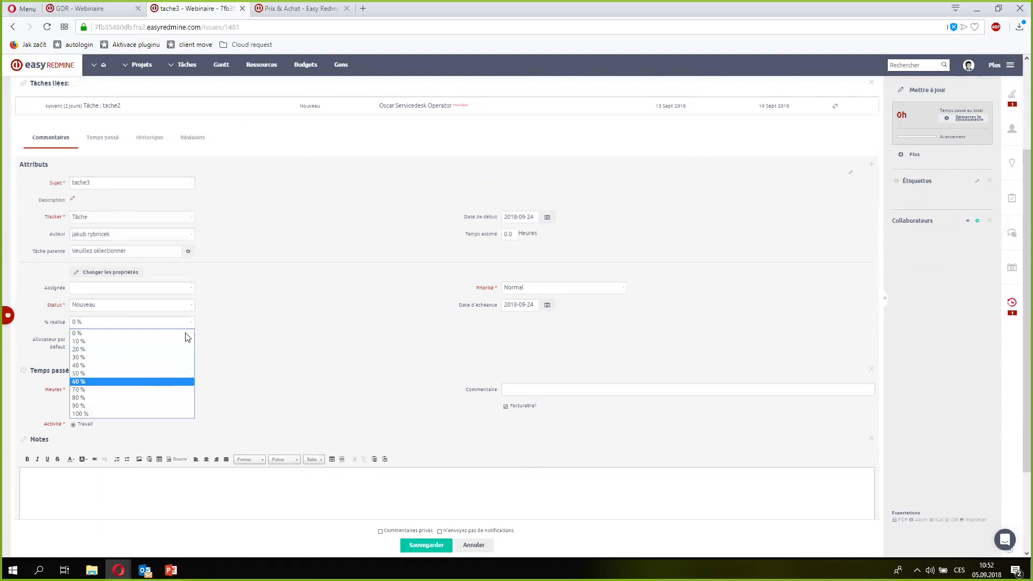
{"action": "left_click", "coordinate": [112, 373]}
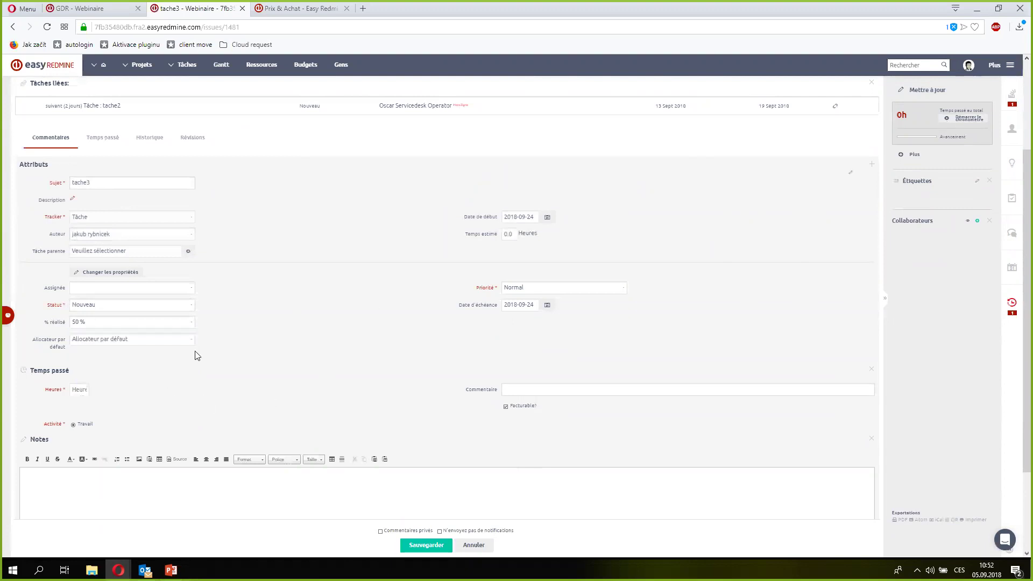
- Set the estimated time of "tache3" to 10 hours, log 9 hours spent, and save the update
{"action": "double_click", "coordinate": [511, 235]}
{"action": "scroll", "coordinate": [328, 293], "scroll_direction": "down", "scroll_amount": 2}
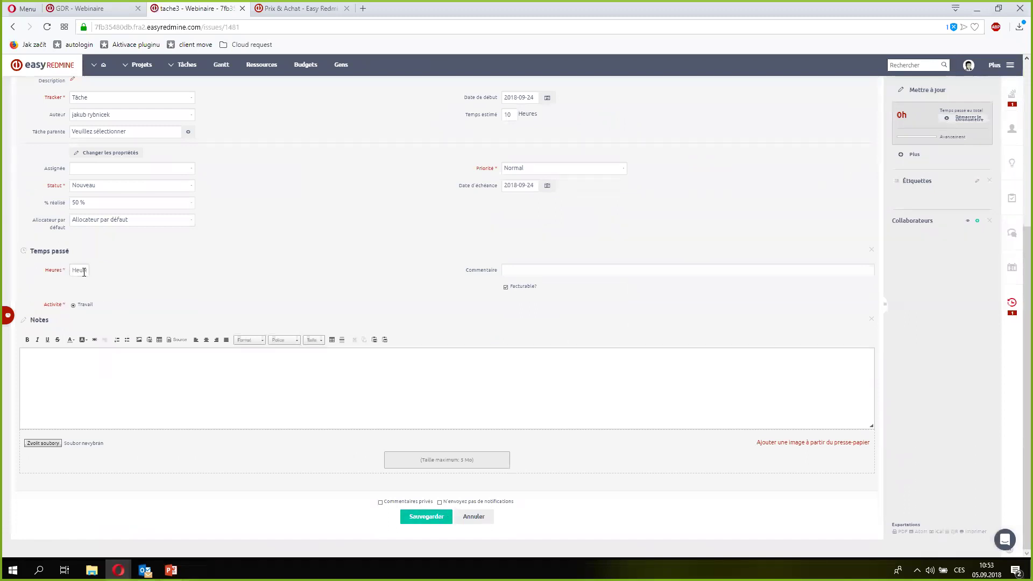
{"action": "type", "text": "9"}
{"action": "left_click", "coordinate": [433, 517]}
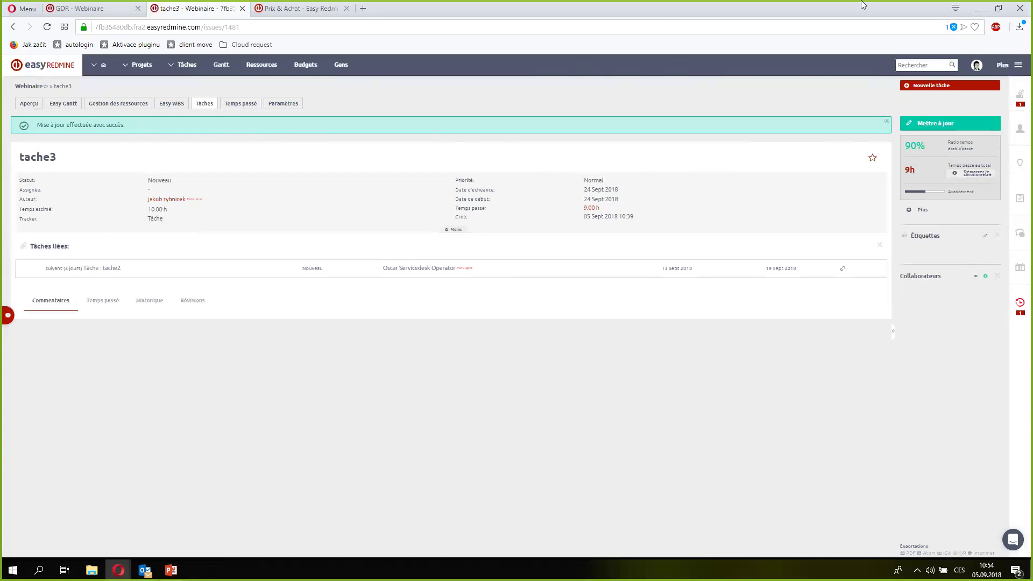
- Open the Webinaire project's Gantt chart and lower the progress of "tache" to just under a third of its bar
{"action": "left_click", "coordinate": [66, 104]}
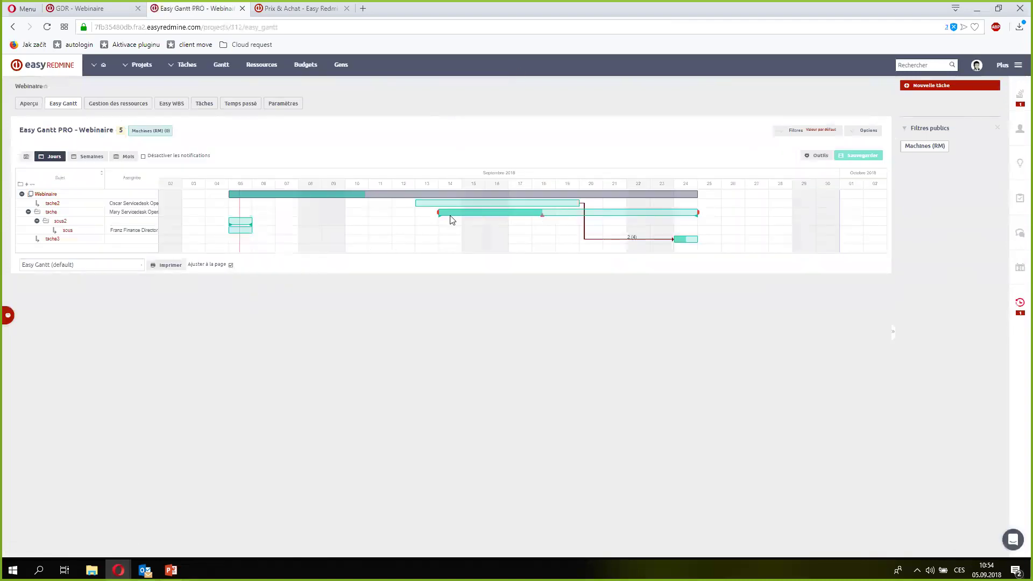
{"action": "left_click_drag", "start_coordinate": [542, 217], "coordinate": [520, 221]}
- Add the % réalisé column to the Gantt chart and apply the settings, leaving the page without saving the pending progress change
{"action": "left_click", "coordinate": [863, 131]}
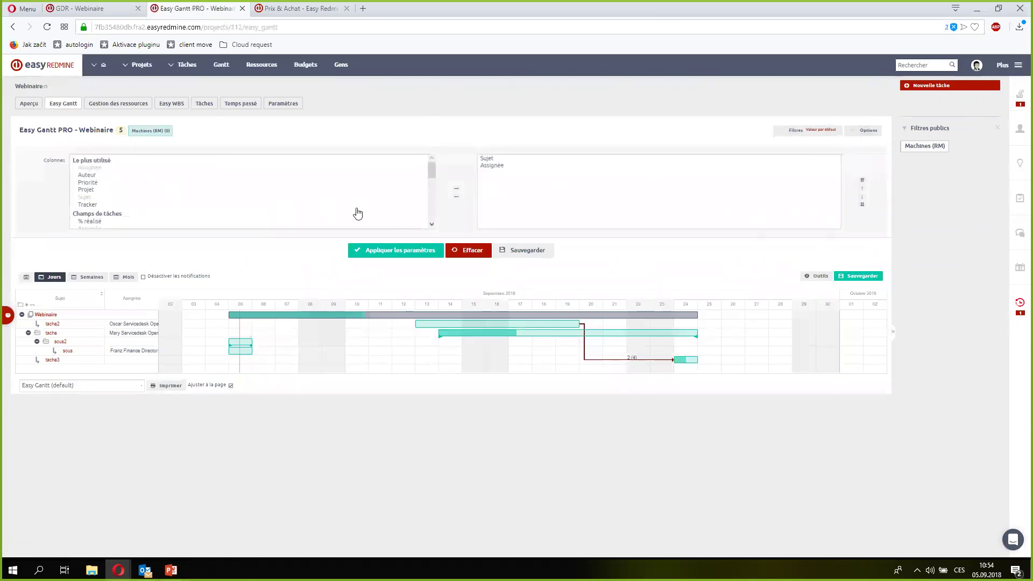
{"action": "left_click", "coordinate": [430, 224]}
{"action": "left_click", "coordinate": [430, 225]}
{"action": "left_click", "coordinate": [430, 225]}
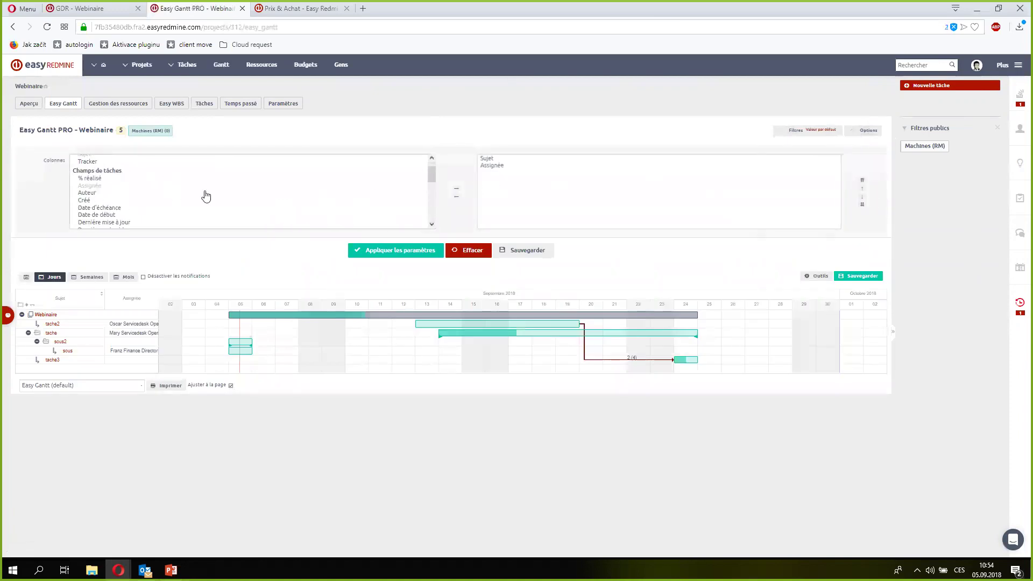
{"action": "left_click", "coordinate": [115, 179]}
{"action": "left_click", "coordinate": [456, 189]}
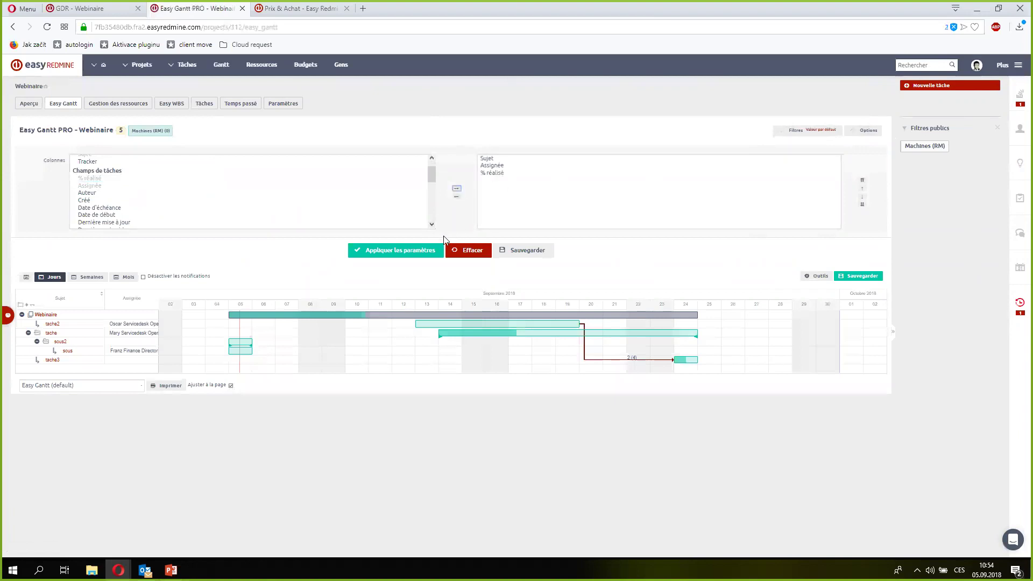
{"action": "left_click", "coordinate": [413, 254]}
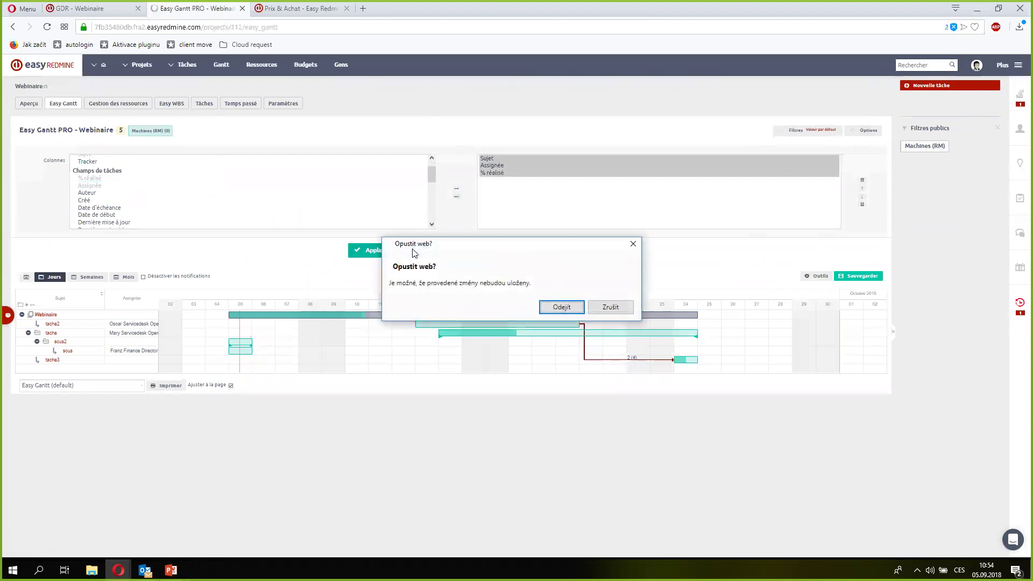
{"action": "left_click", "coordinate": [547, 306]}
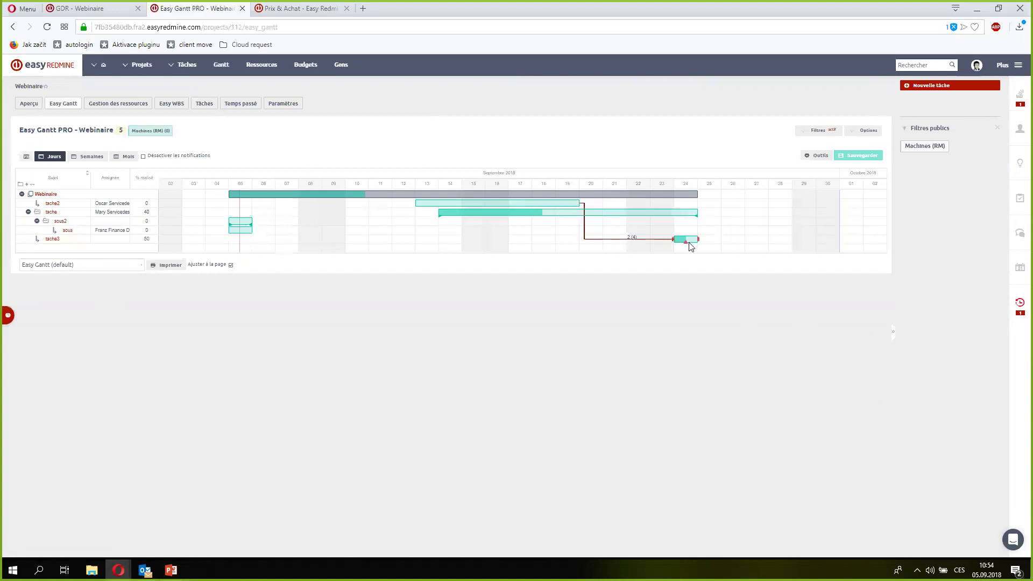
- Raise the progress of "tache3" on the Gantt chart to about four fifths of its bar and save the chart
{"action": "left_click_drag", "start_coordinate": [686, 242], "coordinate": [693, 242]}
{"action": "left_click", "coordinate": [860, 156]}
- Review the project's completion, estimated time and spent time in its overview, and the progress bars in its Gantt chart
{"action": "left_click", "coordinate": [33, 105]}
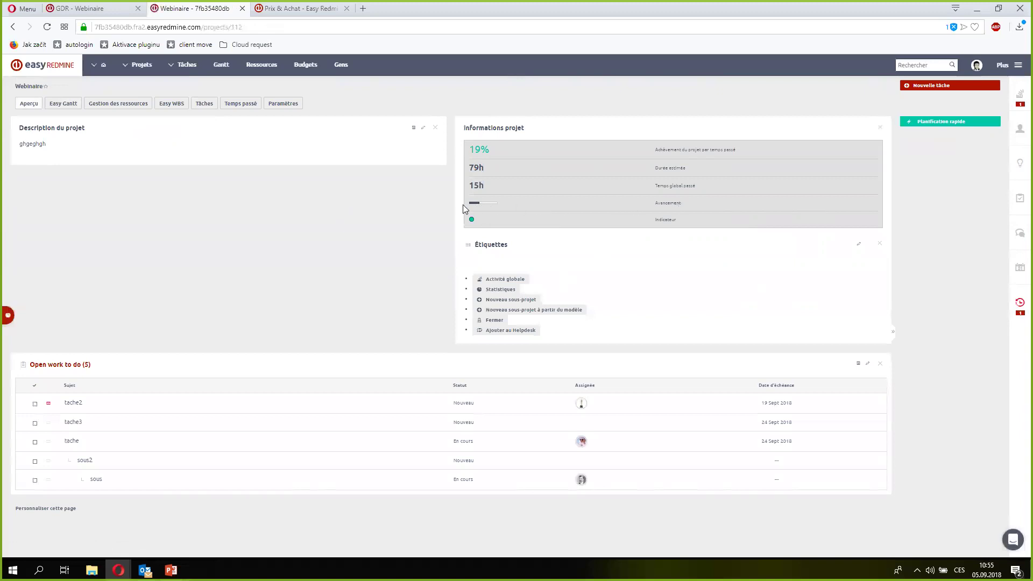
{"action": "mouse_move", "coordinate": [480, 202]}
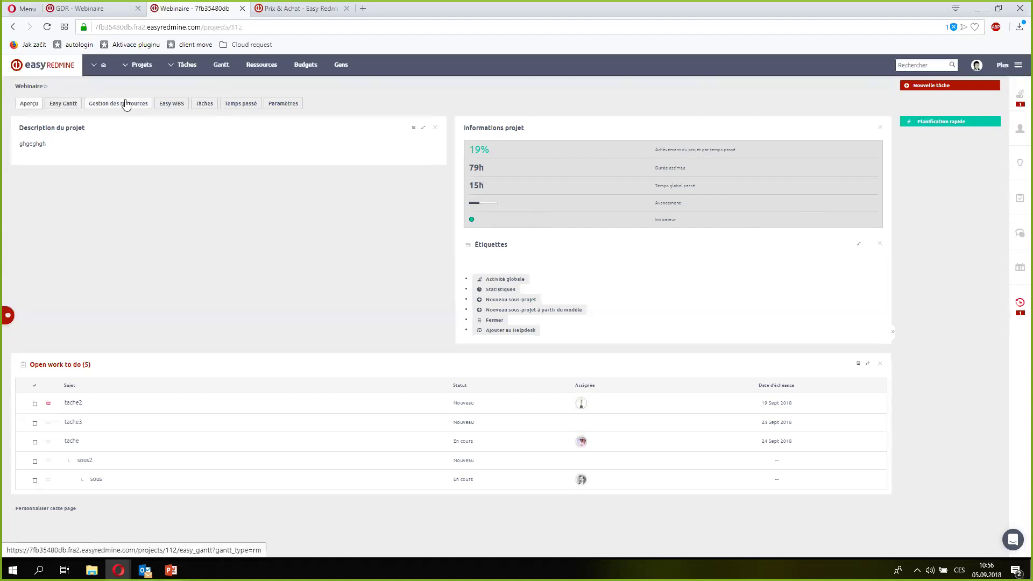
{"action": "left_click", "coordinate": [69, 105]}
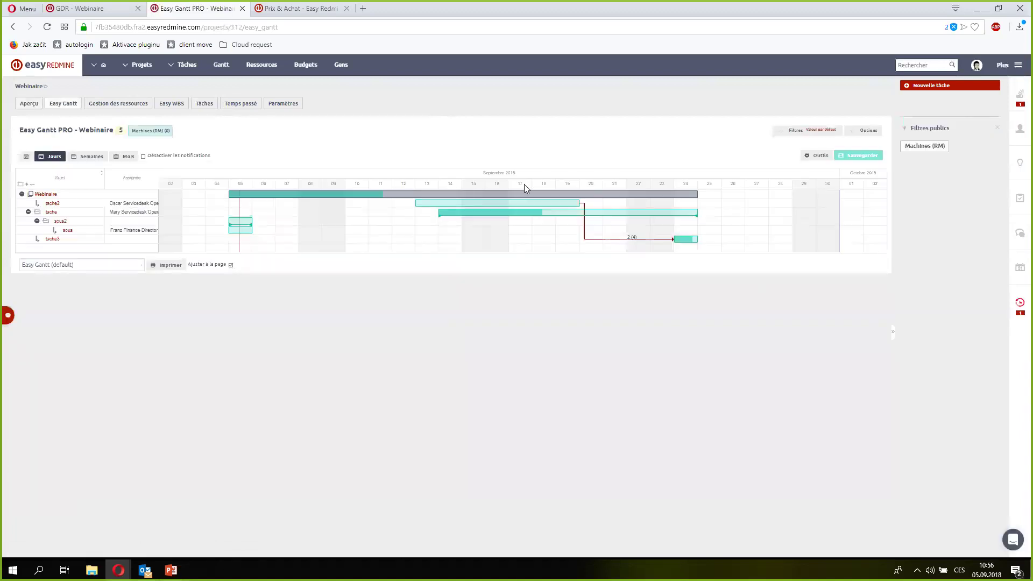
- Create a milestone named "jalon" in the Webinaire project from the Gantt chart, dated 2018-09-06 and with sharing set to Non partagé
{"action": "left_click", "coordinate": [813, 160]}
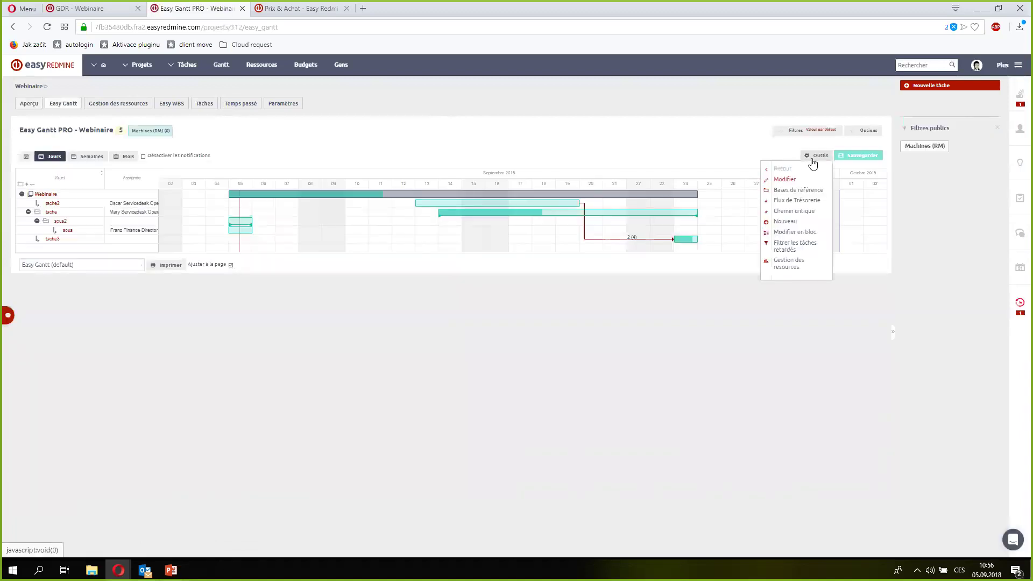
{"action": "left_click", "coordinate": [793, 222]}
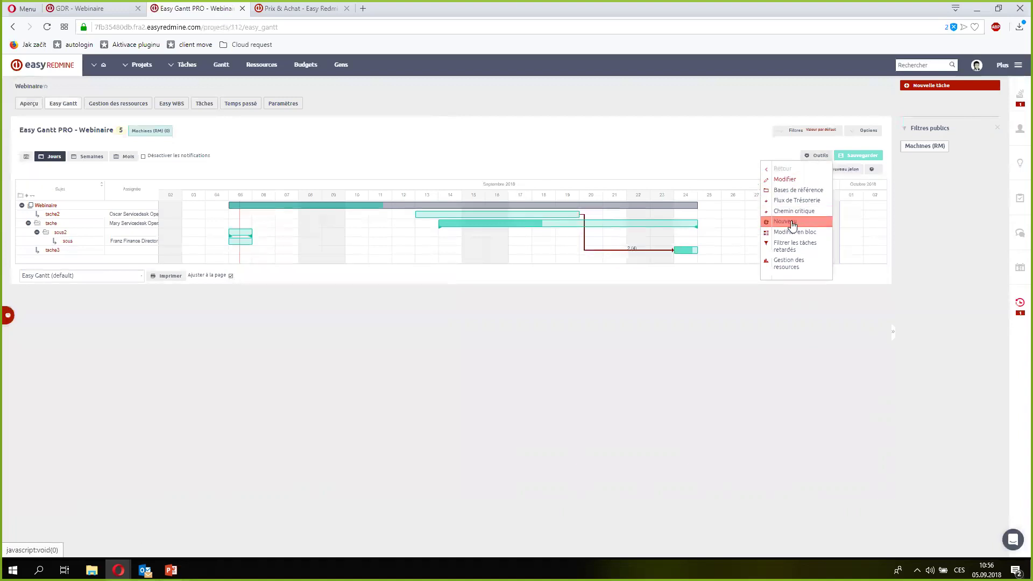
{"action": "left_click", "coordinate": [839, 171]}
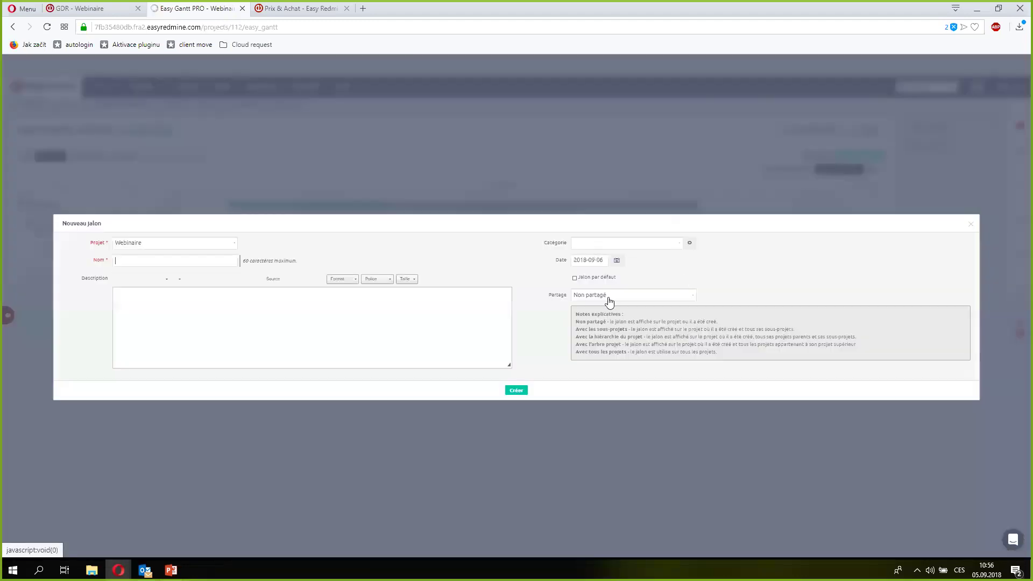
{"action": "type", "text": "ja"}
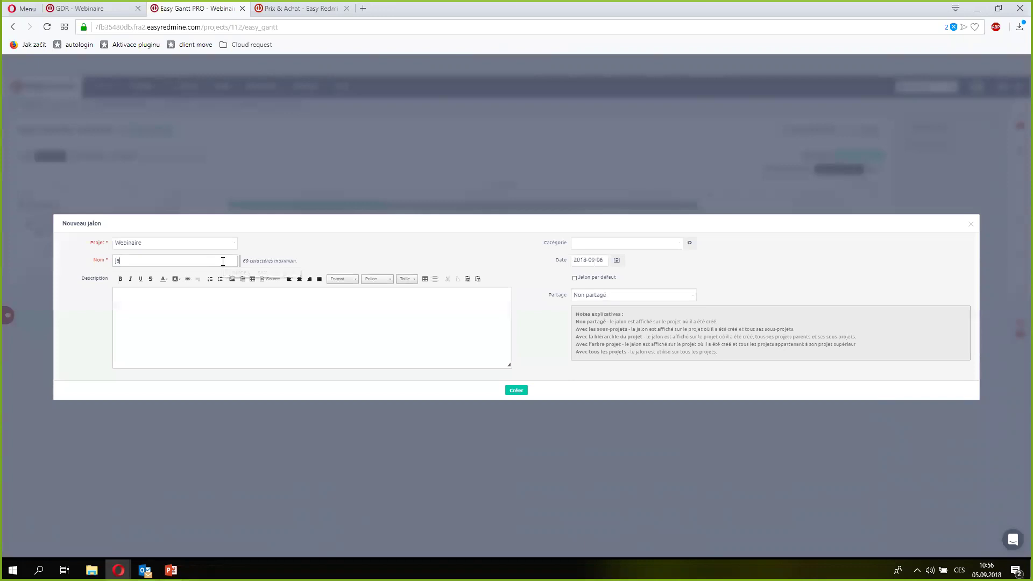
{"action": "type", "text": "lon"}
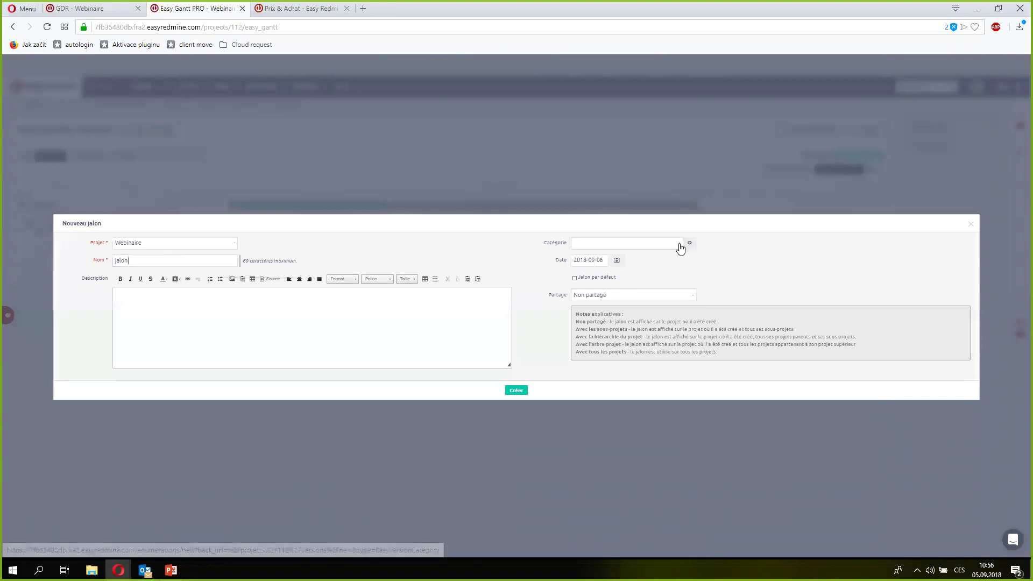
{"action": "left_click", "coordinate": [680, 243]}
{"action": "left_click", "coordinate": [740, 272]}
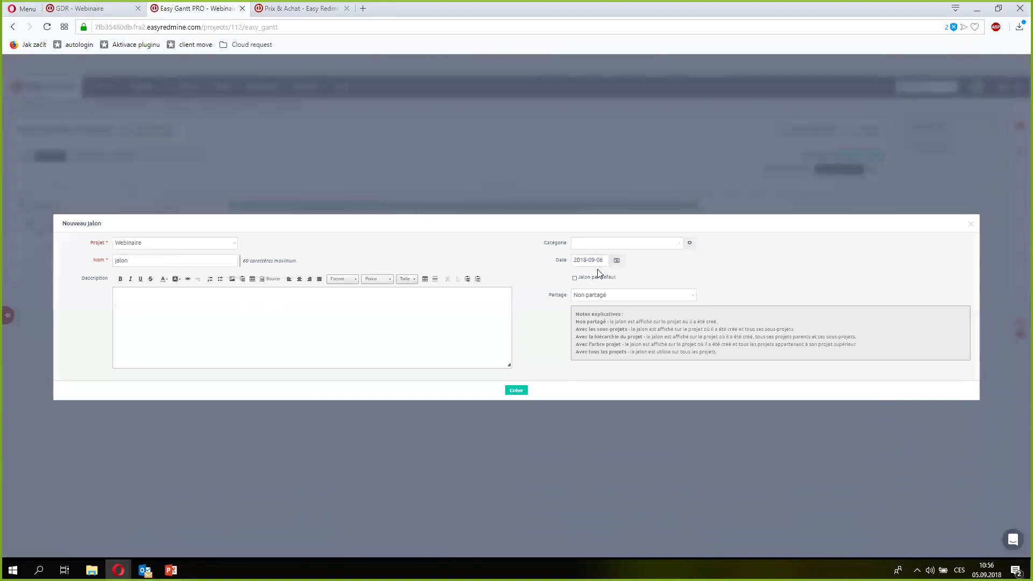
{"action": "left_click", "coordinate": [690, 297]}
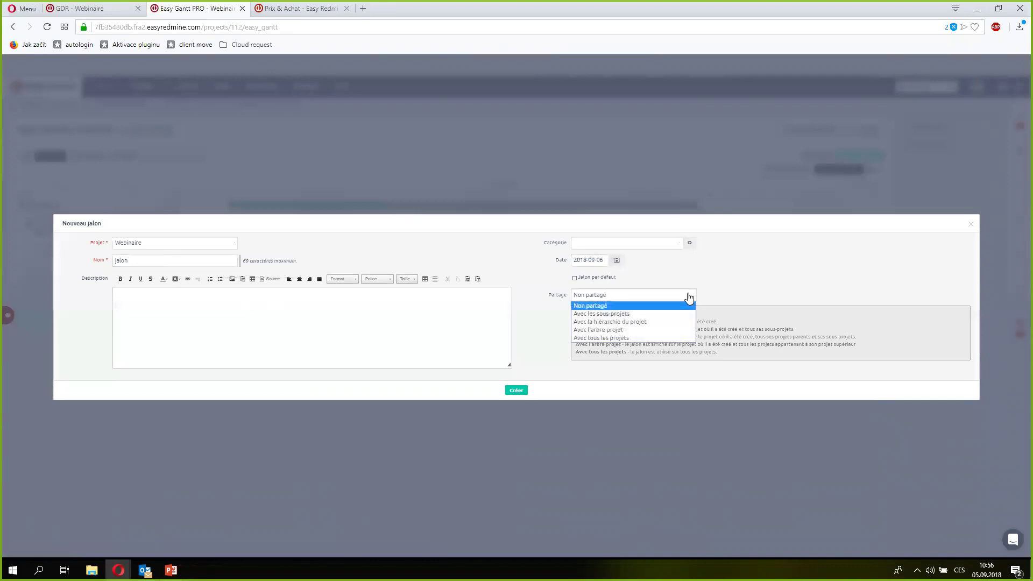
{"action": "left_click", "coordinate": [680, 308]}
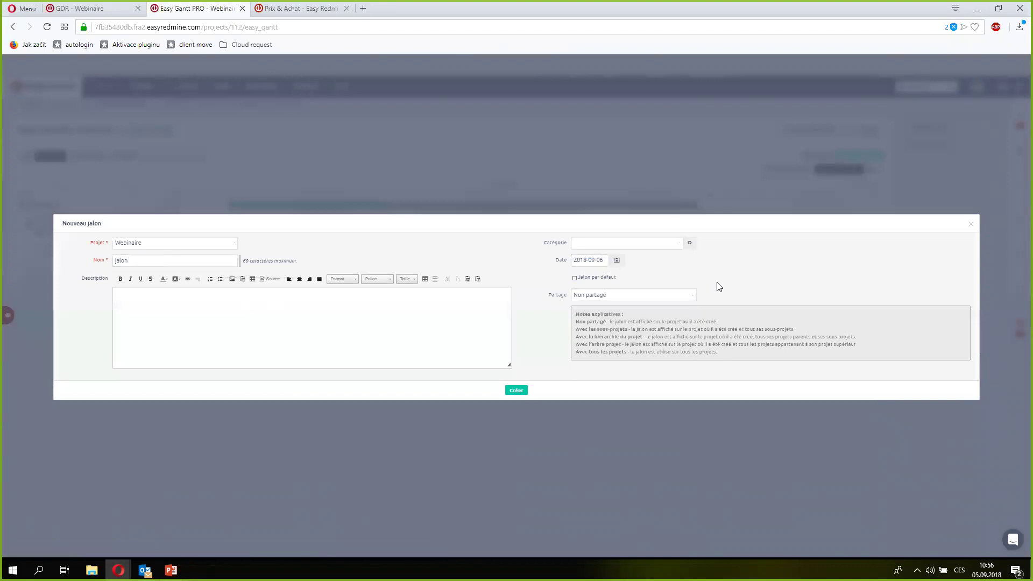
{"action": "left_click", "coordinate": [526, 391]}
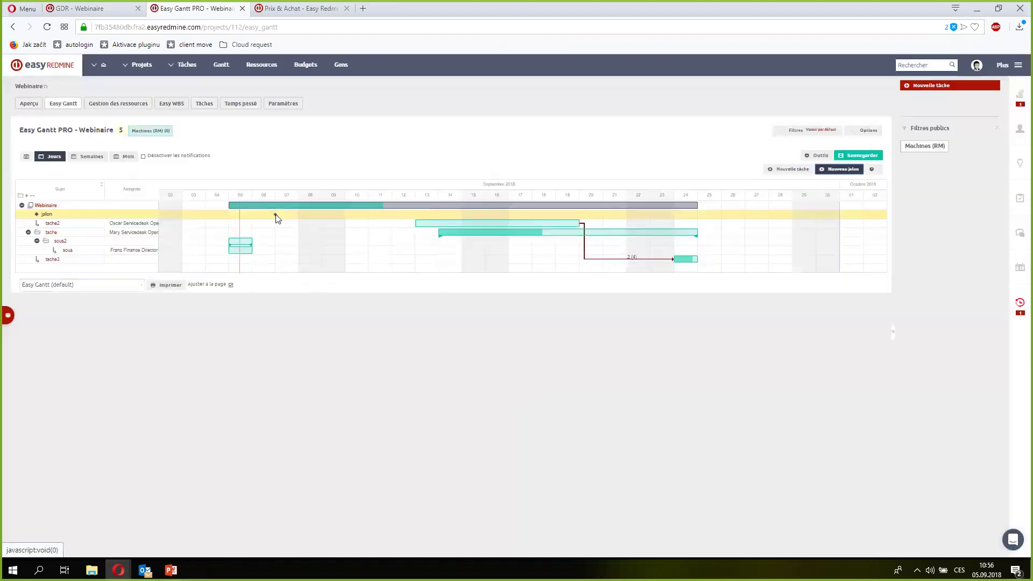
- Move the jalon milestone to 26 September, try to nest tache2 under it, and save the Gantt chart
{"action": "left_click_drag", "start_coordinate": [276, 214], "coordinate": [743, 239]}
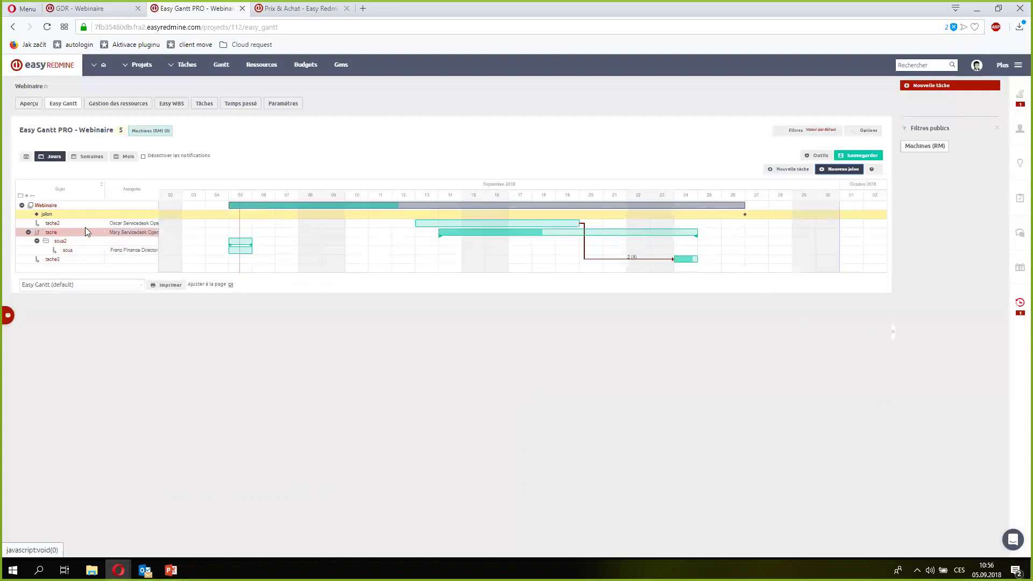
{"action": "left_click_drag", "start_coordinate": [36, 225], "coordinate": [35, 214]}
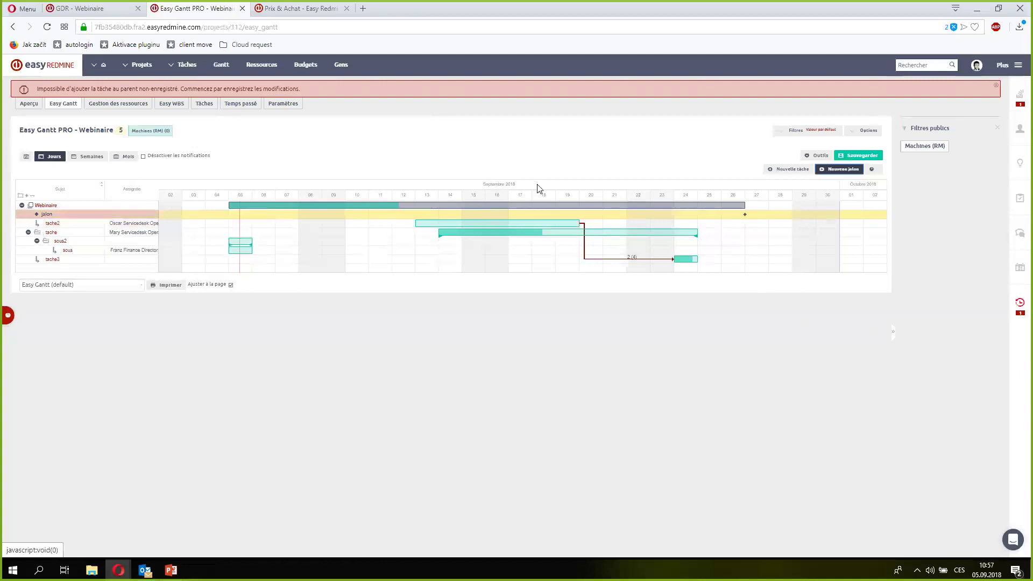
{"action": "left_click", "coordinate": [858, 156]}
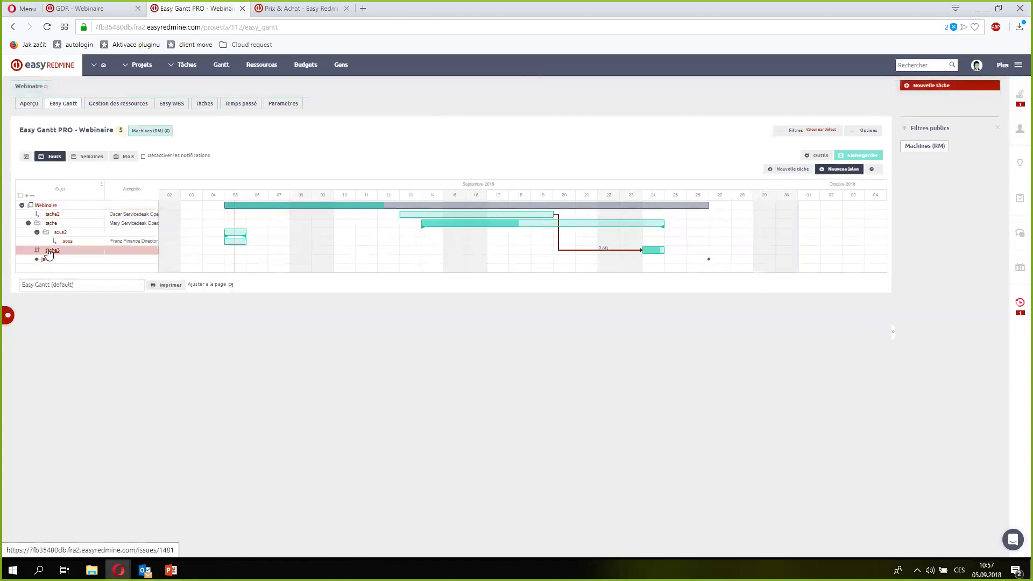
- Nest tache3 and tache under the jalon milestone, and leave the Gantt chart for resource management without saving
{"action": "left_click_drag", "start_coordinate": [37, 252], "coordinate": [39, 268]}
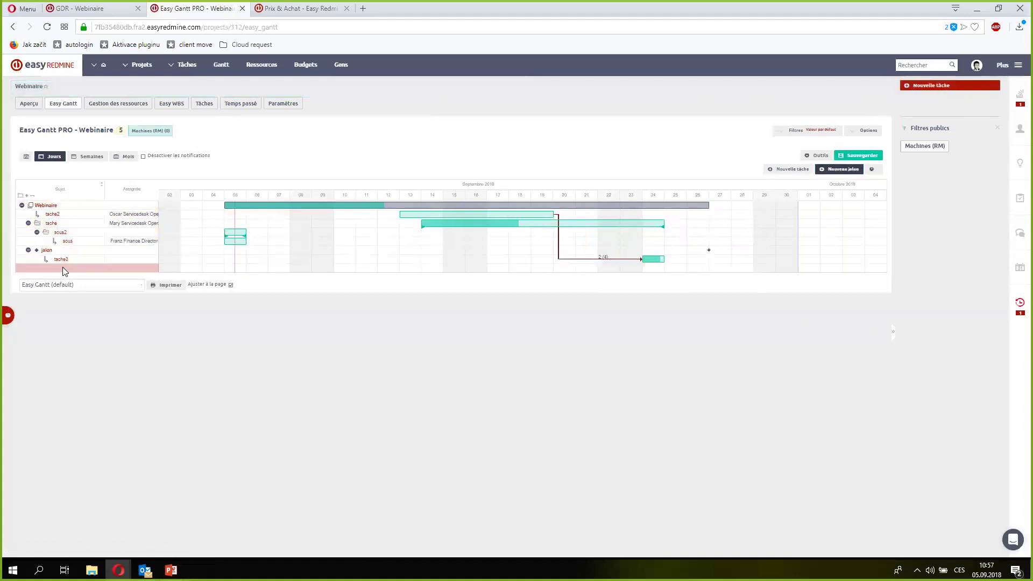
{"action": "left_click_drag", "start_coordinate": [38, 222], "coordinate": [39, 253]}
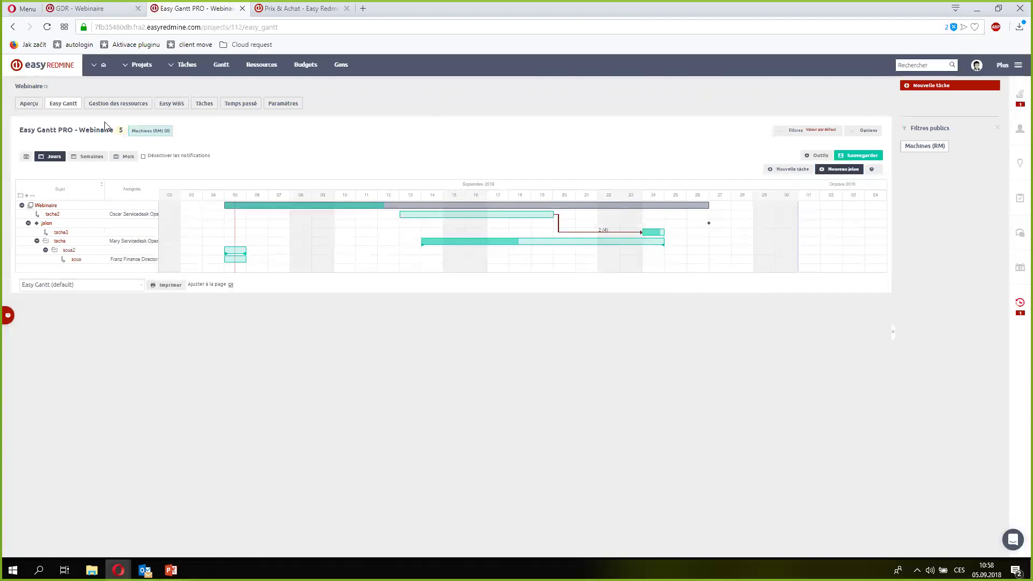
{"action": "left_click", "coordinate": [565, 307]}
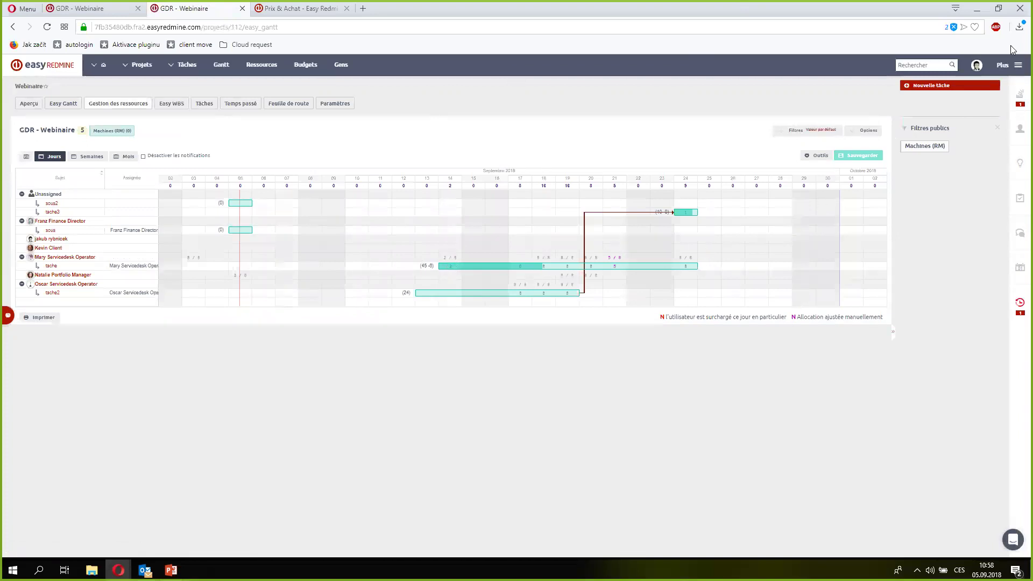
- Open the Présences overview in a new browser tab and switch to it
{"action": "left_click", "coordinate": [1017, 70]}
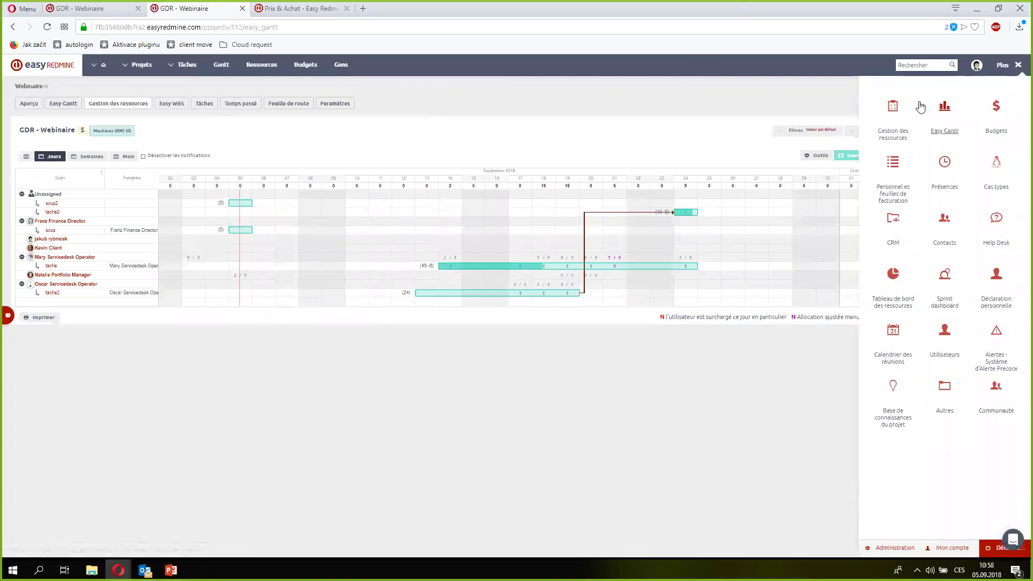
{"action": "mouse_move", "coordinate": [891, 254]}
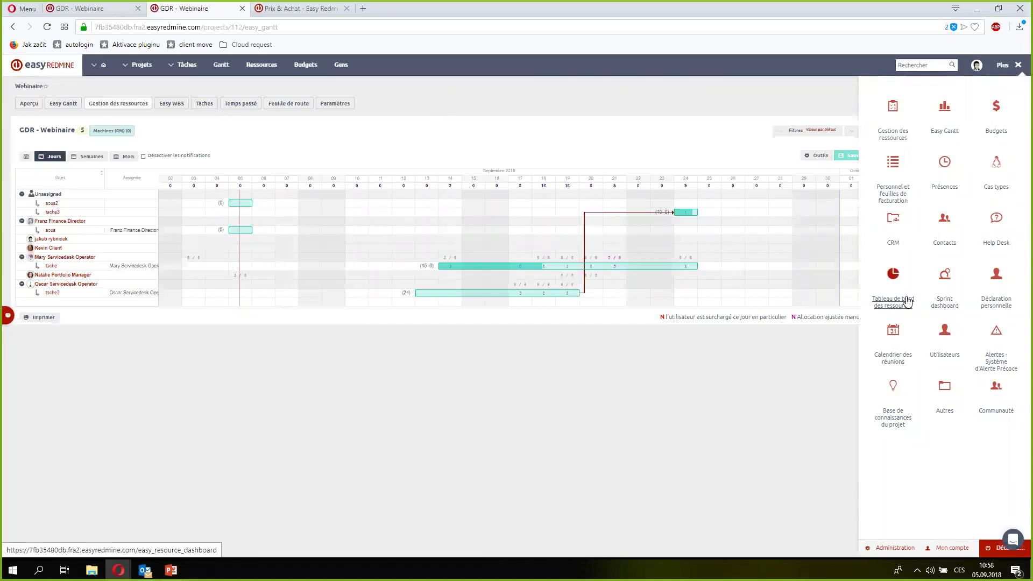
{"action": "mouse_move", "coordinate": [945, 194]}
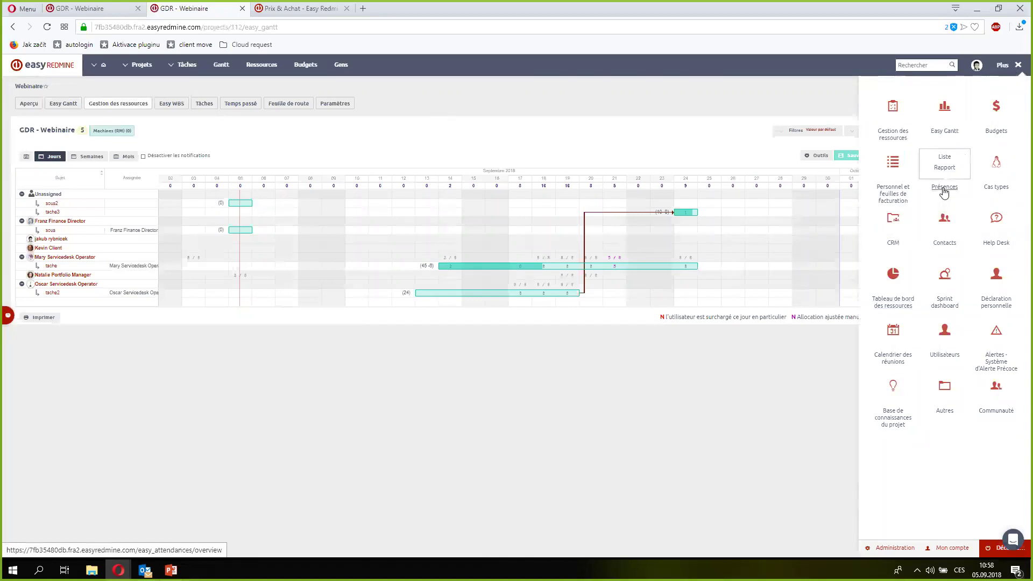
{"action": "right_click", "coordinate": [944, 191]}
{"action": "left_click", "coordinate": [963, 199]}
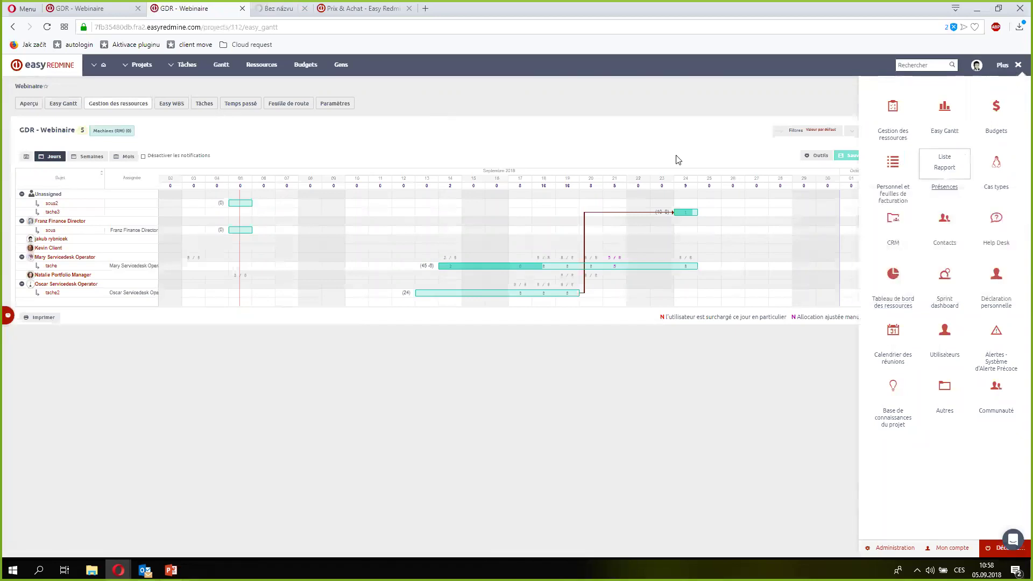
{"action": "left_click", "coordinate": [290, 8]}
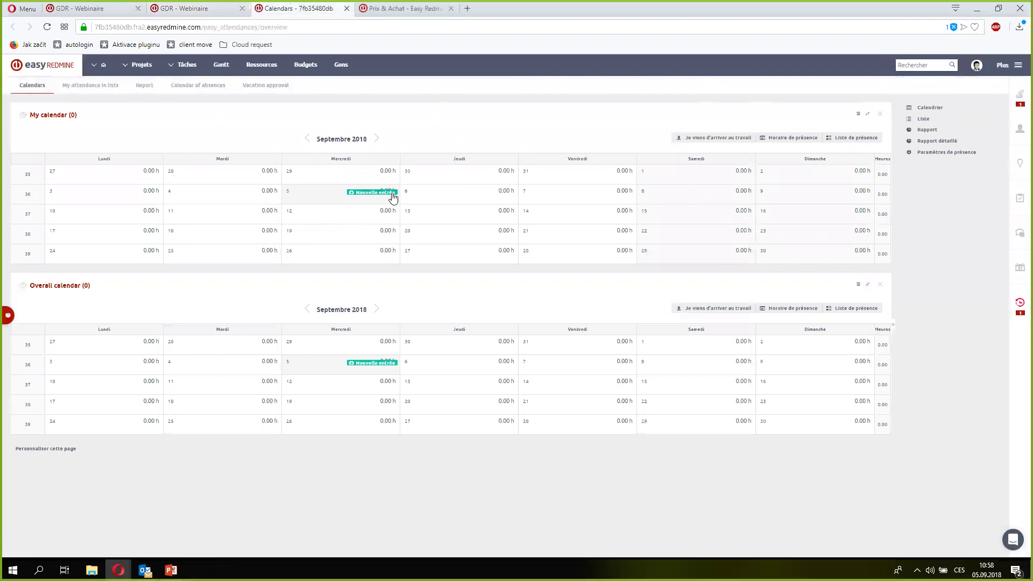
- Create a full-day Vacances attendance entry from 2018-09-06 to 2018-09-07 for the preselected user
{"action": "left_click", "coordinate": [501, 194]}
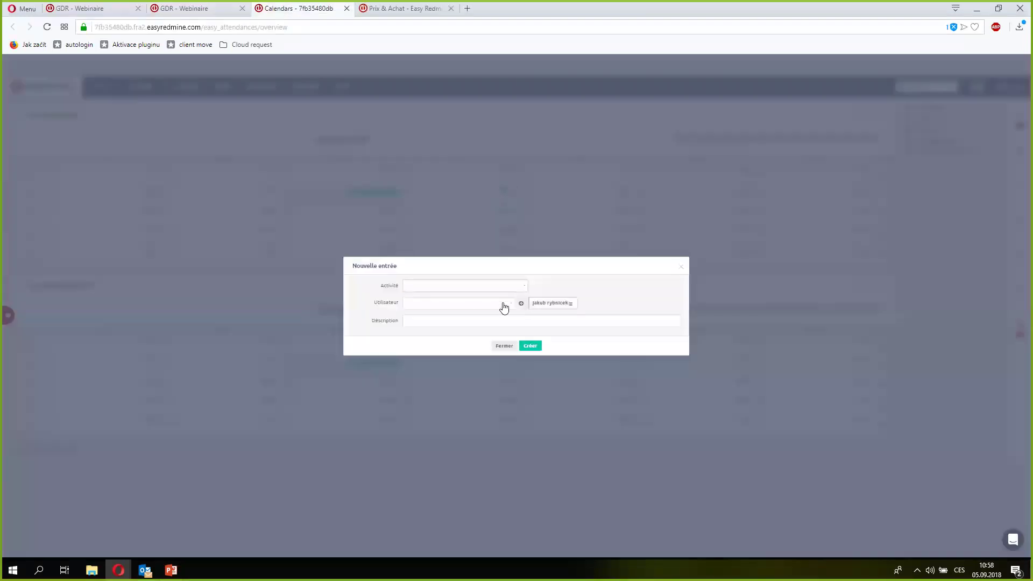
{"action": "left_click", "coordinate": [521, 286]}
{"action": "left_click", "coordinate": [473, 321]}
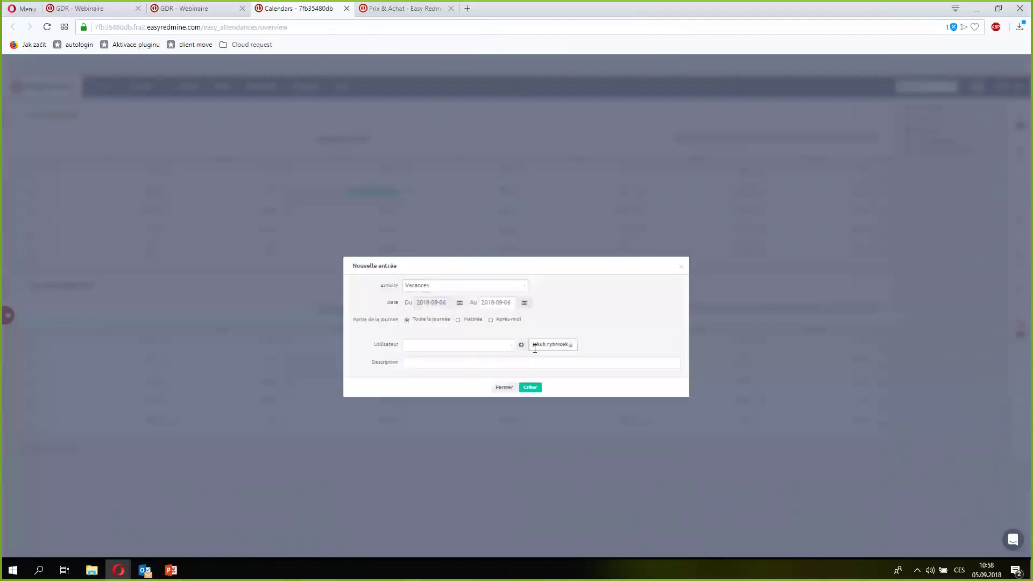
{"action": "left_click", "coordinate": [451, 364]}
{"action": "left_click", "coordinate": [524, 303]}
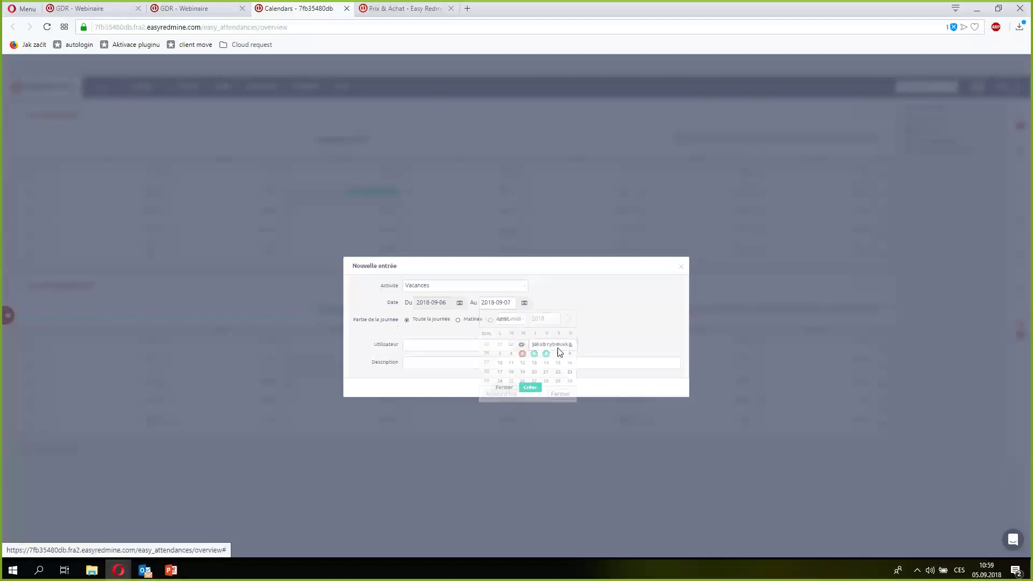
{"action": "left_click", "coordinate": [546, 355]}
{"action": "left_click", "coordinate": [531, 389]}
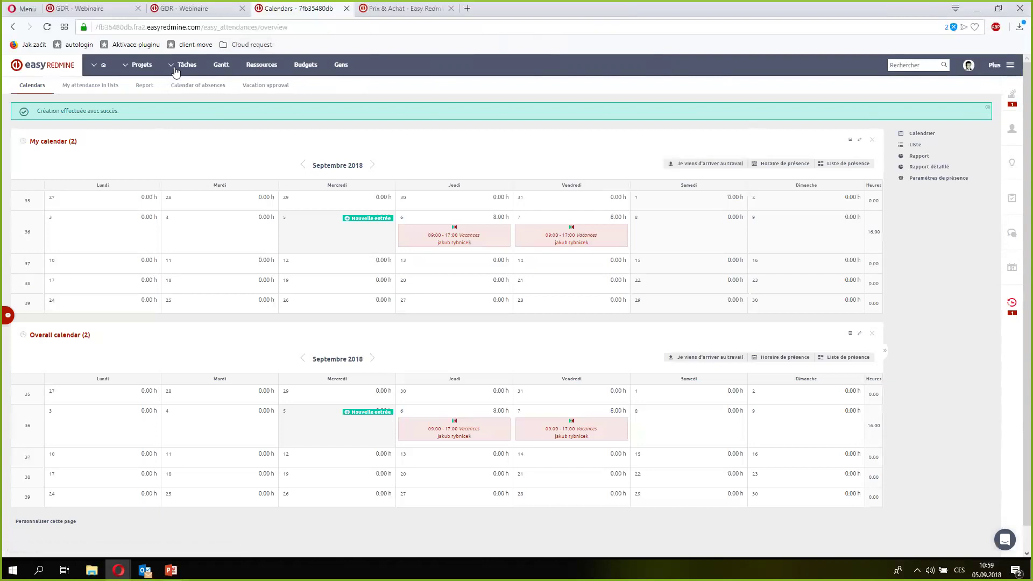
- Return to the Webinaire project and open the sous2 task from its task list
{"action": "left_click", "coordinate": [175, 12]}
{"action": "left_click", "coordinate": [209, 107]}
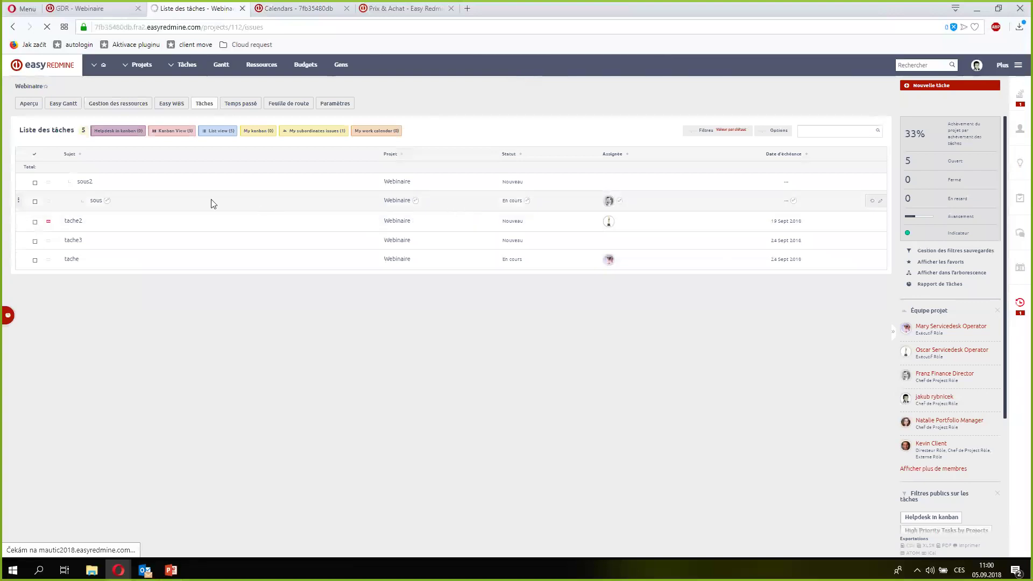
{"action": "left_click", "coordinate": [88, 183]}
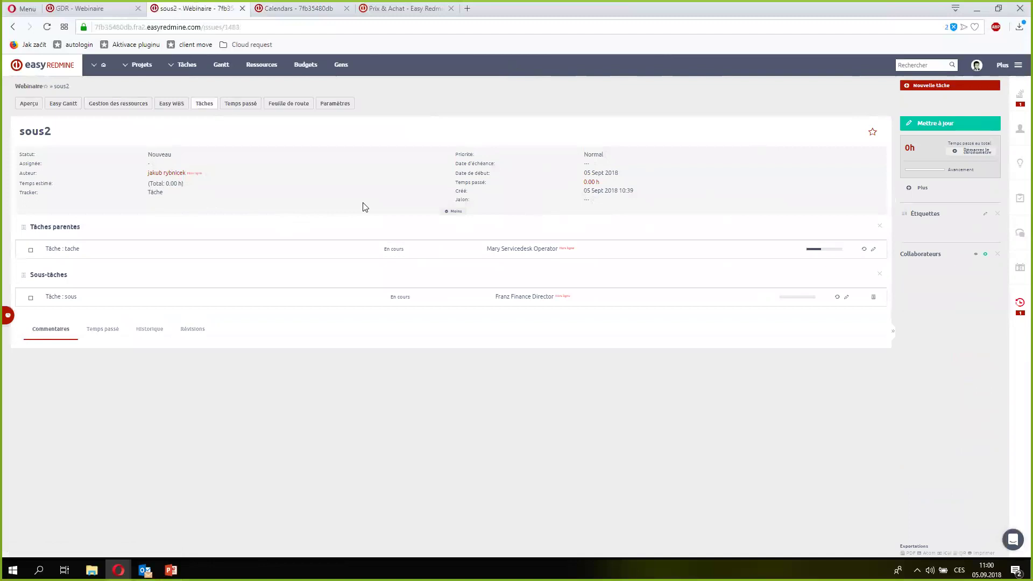
- Go to the tracker administration and start a new tracker
{"action": "left_click", "coordinate": [1018, 66]}
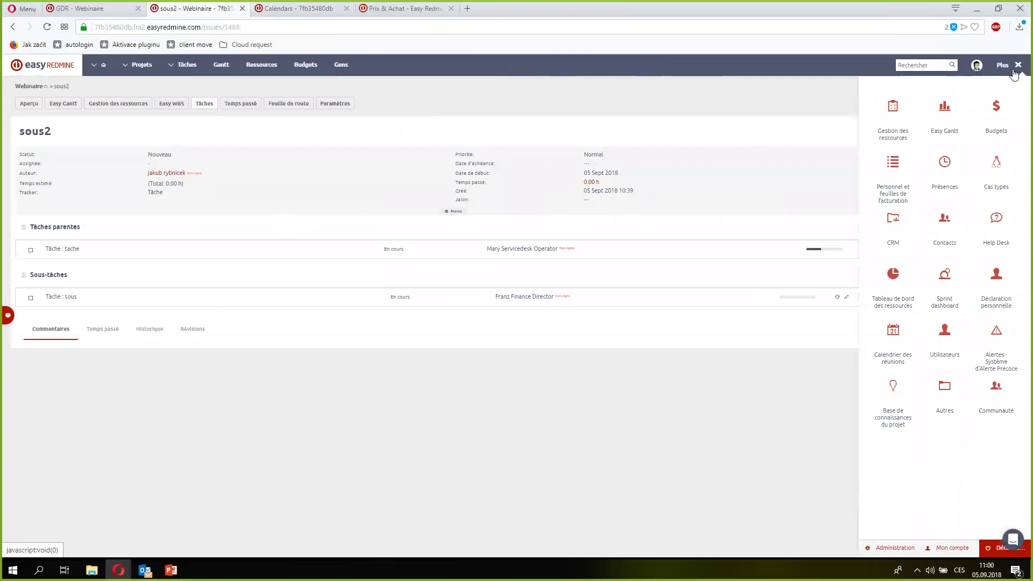
{"action": "left_click", "coordinate": [894, 548]}
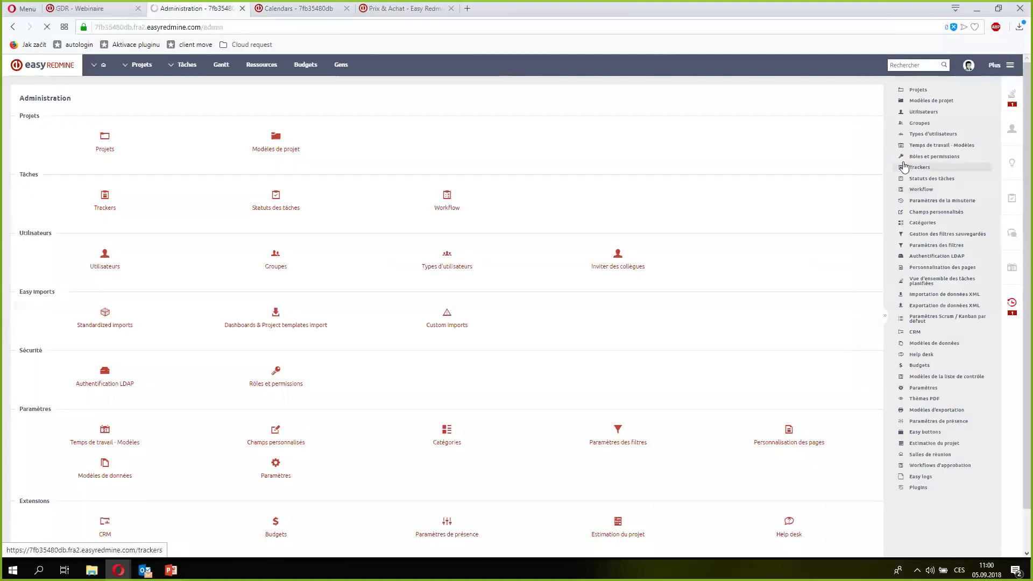
{"action": "left_click", "coordinate": [924, 170]}
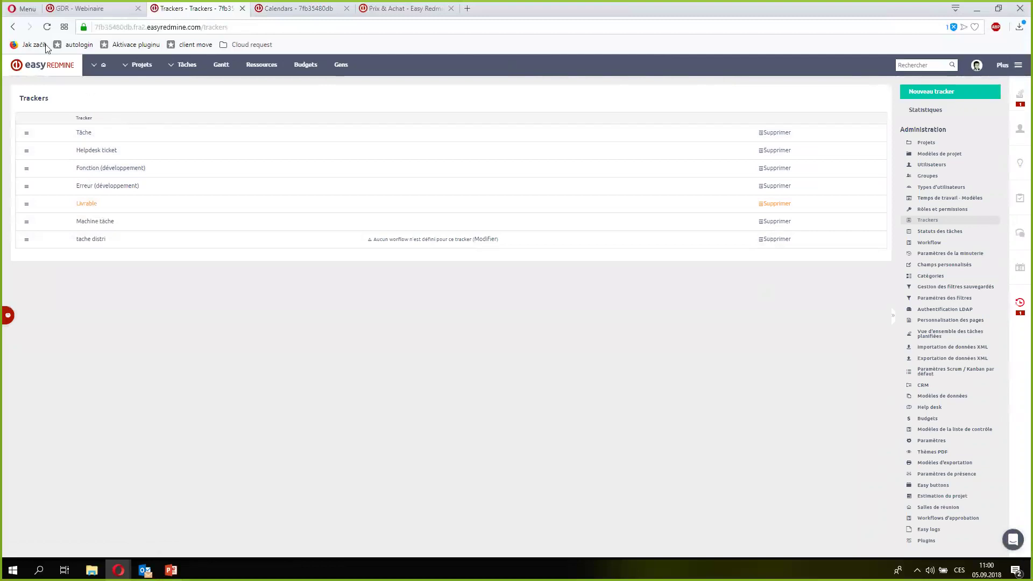
{"action": "left_click", "coordinate": [948, 93]}
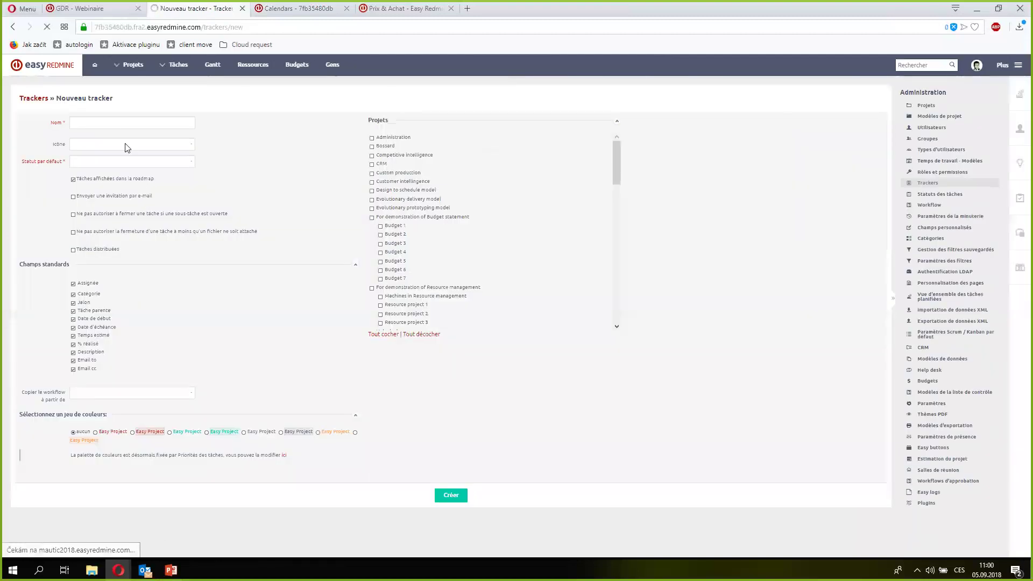
- Name the new tracker "Test: parent task", set its default status to Tests utilisateur, and look through the available projects
{"action": "left_click", "coordinate": [116, 125]}
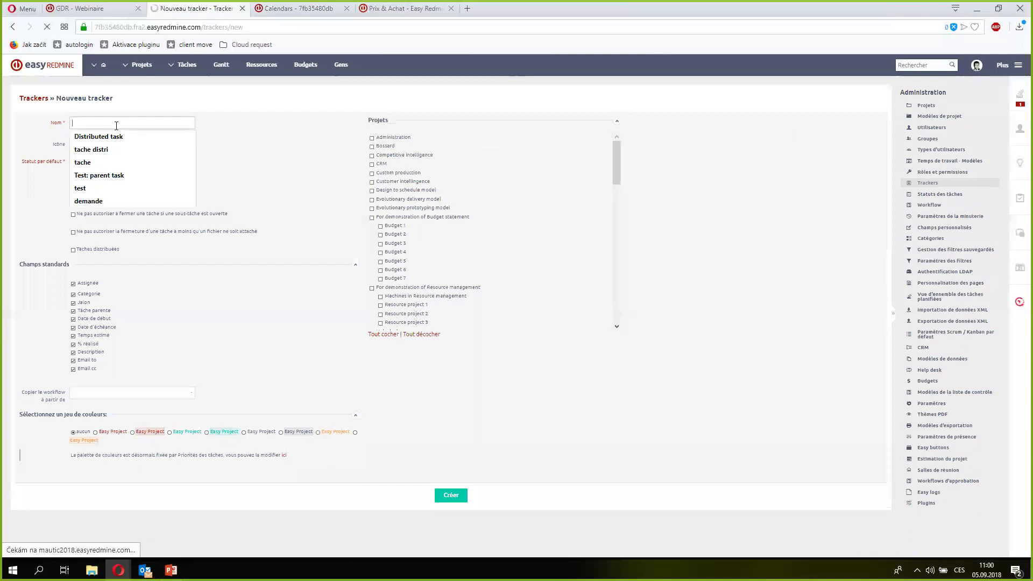
{"action": "left_click", "coordinate": [117, 176]}
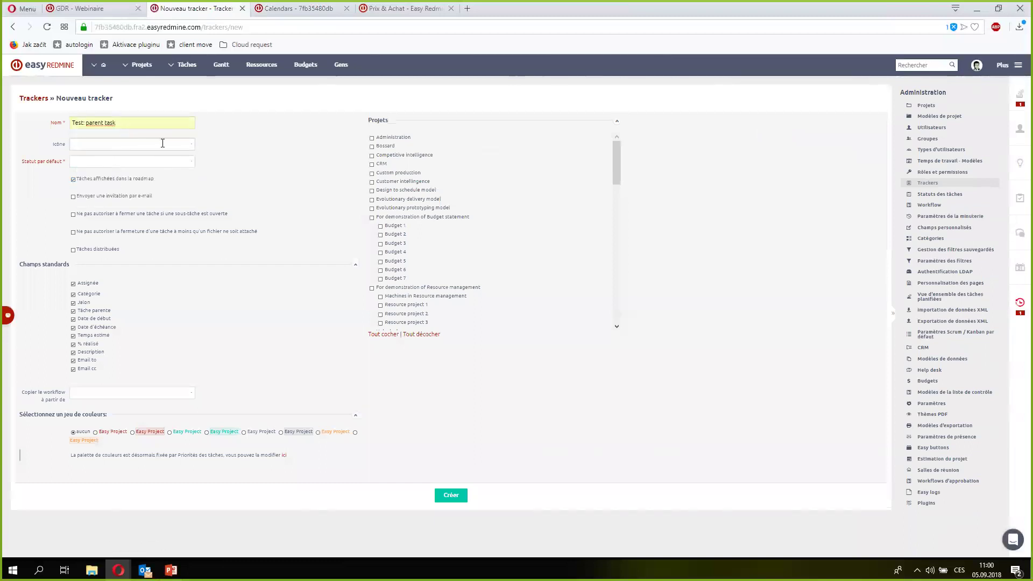
{"action": "left_click", "coordinate": [172, 163]}
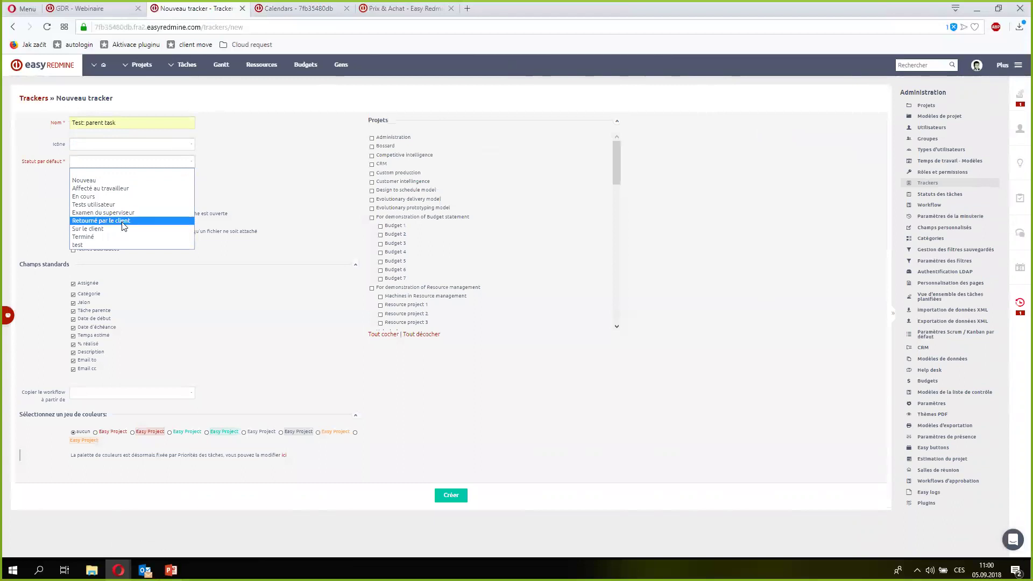
{"action": "left_click", "coordinate": [131, 204]}
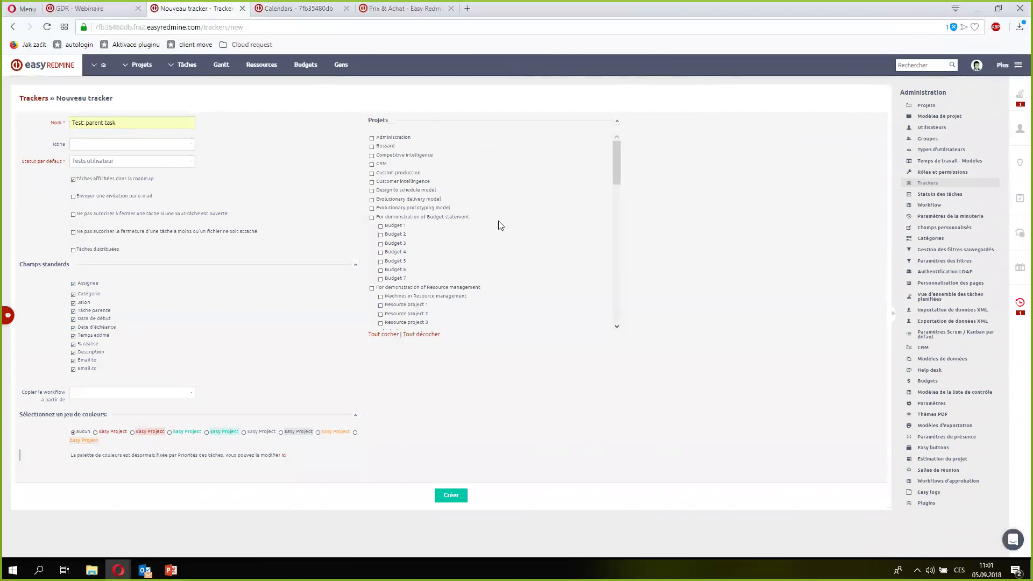
{"action": "left_click_drag", "start_coordinate": [616, 173], "coordinate": [613, 141]}
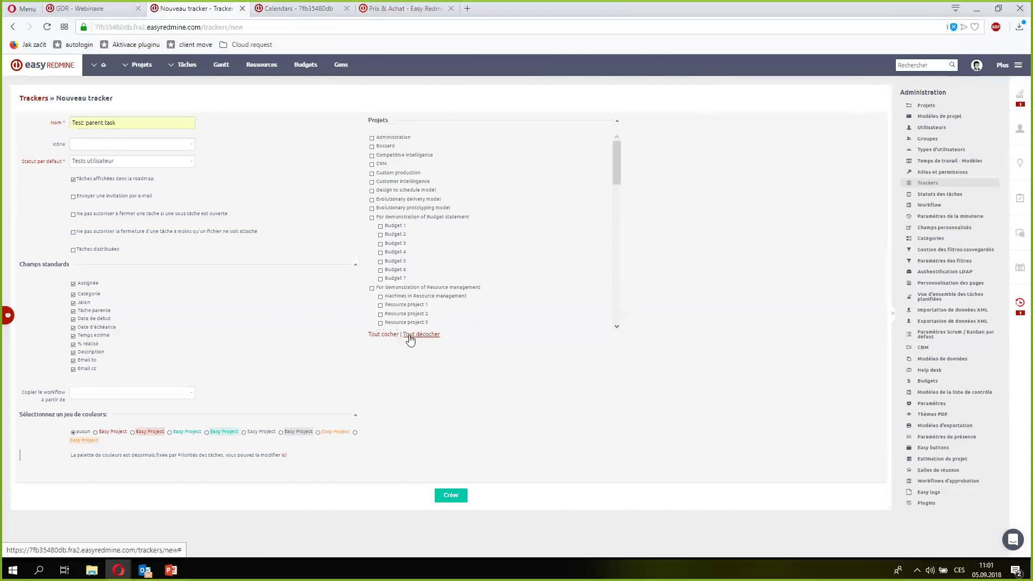
- Enable the new tracker for all projects and check which trackers' workflows can be copied
{"action": "left_click", "coordinate": [391, 337]}
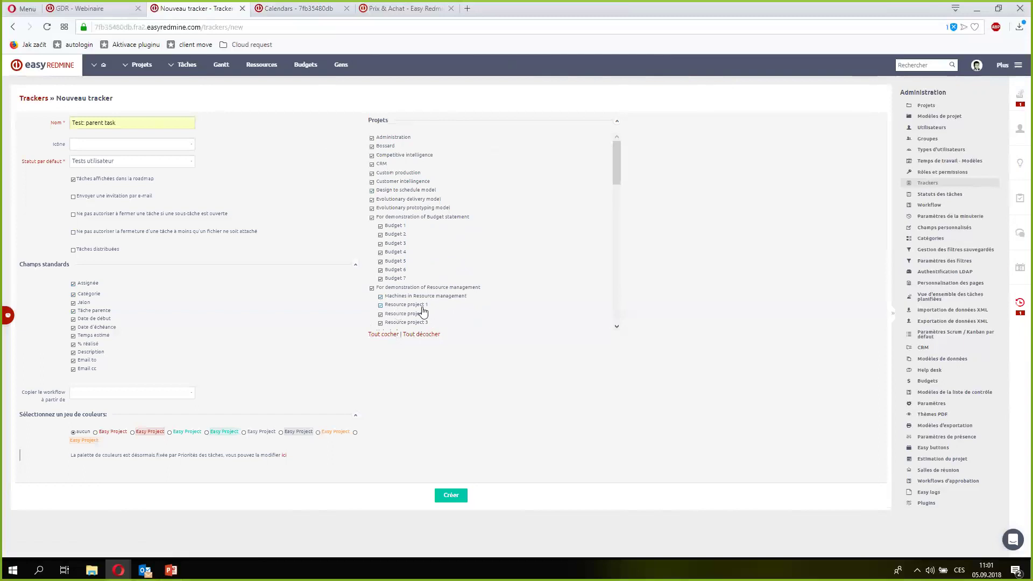
{"action": "left_click", "coordinate": [191, 401]}
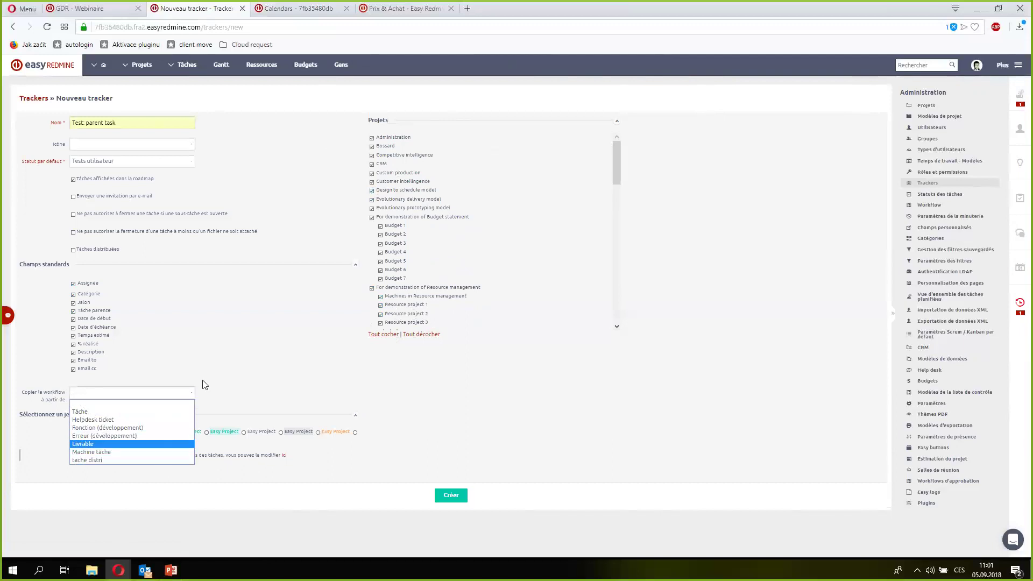
{"action": "left_click", "coordinate": [204, 385]}
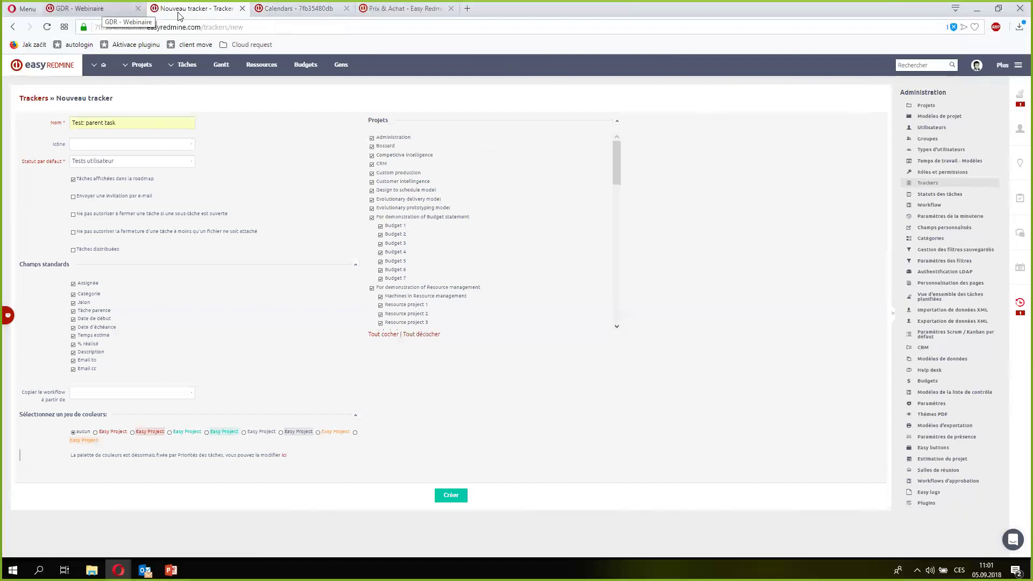
- Return to the Webinaire project's task list and open the sous2 task for updating
{"action": "left_click", "coordinate": [123, 14]}
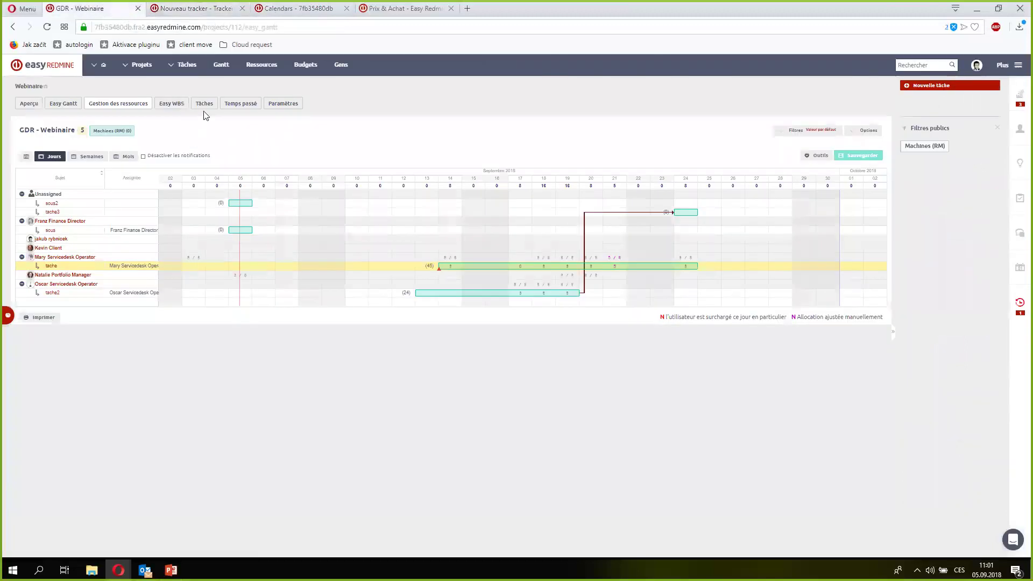
{"action": "left_click", "coordinate": [204, 105]}
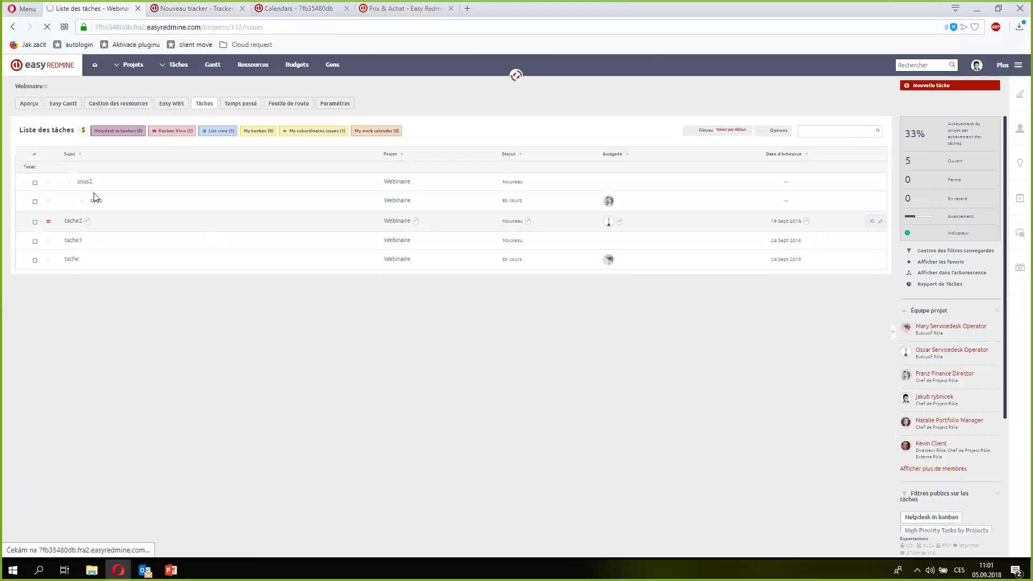
{"action": "left_click", "coordinate": [85, 182]}
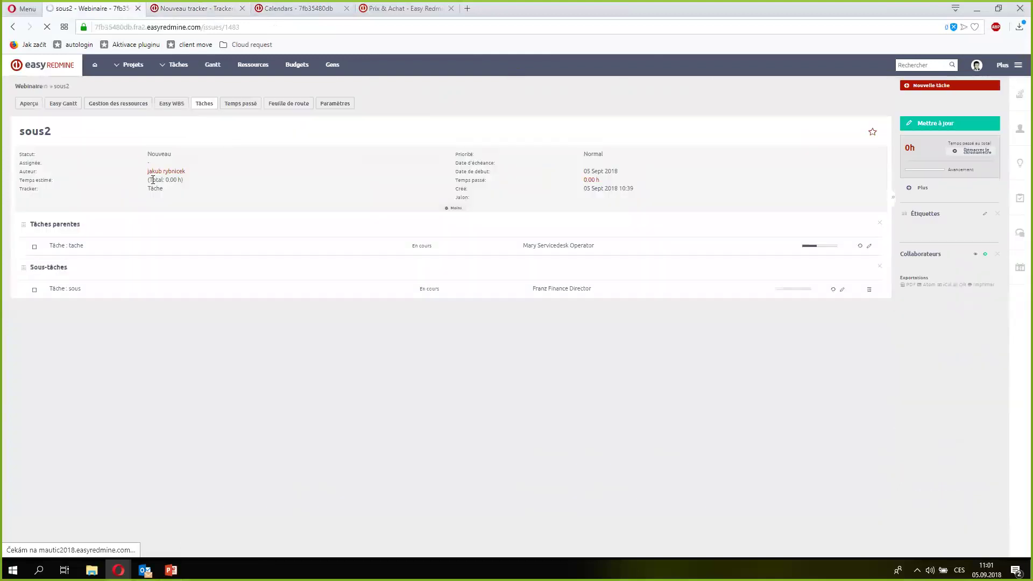
{"action": "left_click", "coordinate": [956, 123]}
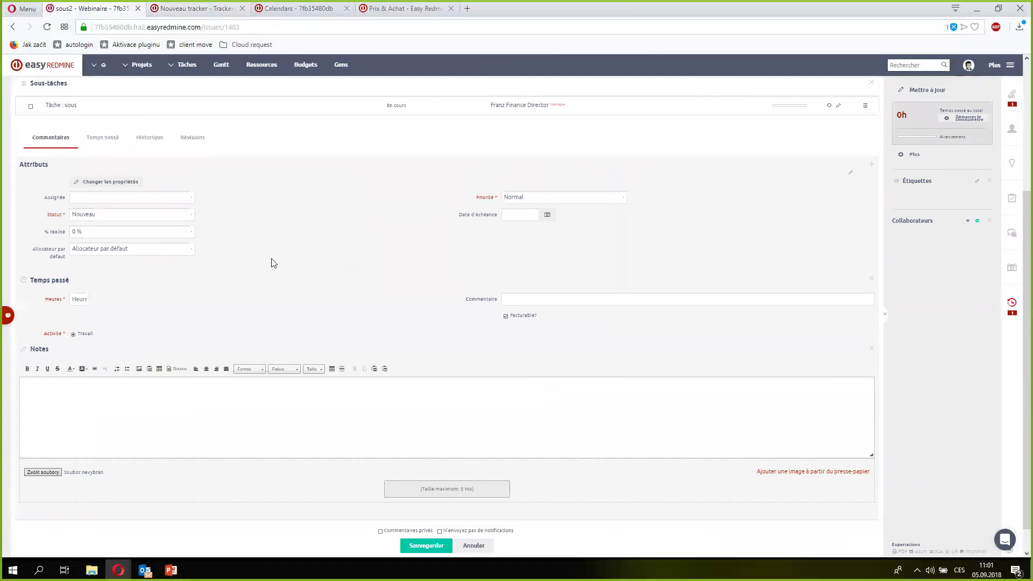
- Show the full editable properties of sous2 and examine the tracker options available for it
{"action": "left_click", "coordinate": [126, 182]}
{"action": "left_click", "coordinate": [186, 217]}
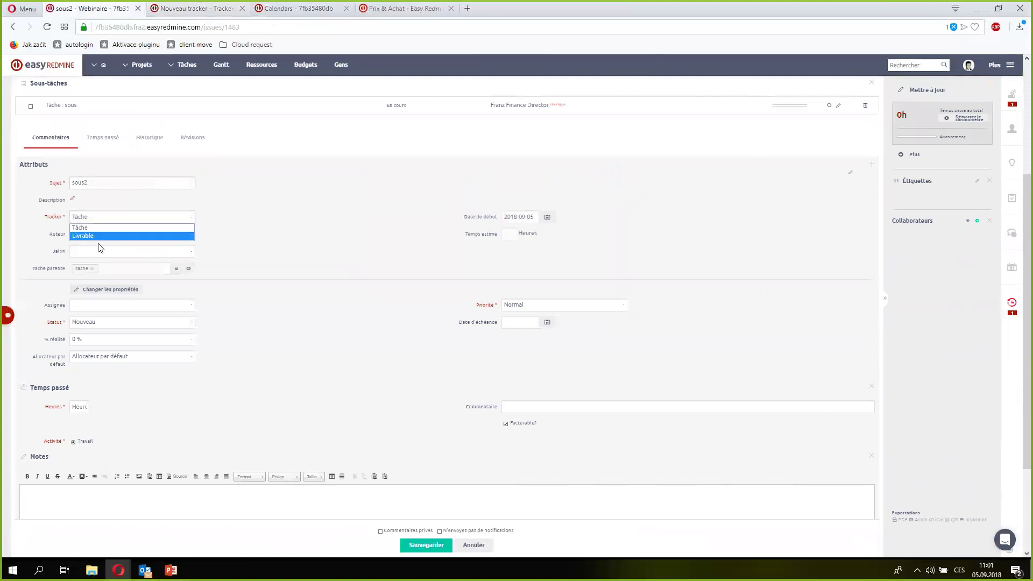
{"action": "left_click", "coordinate": [287, 222]}
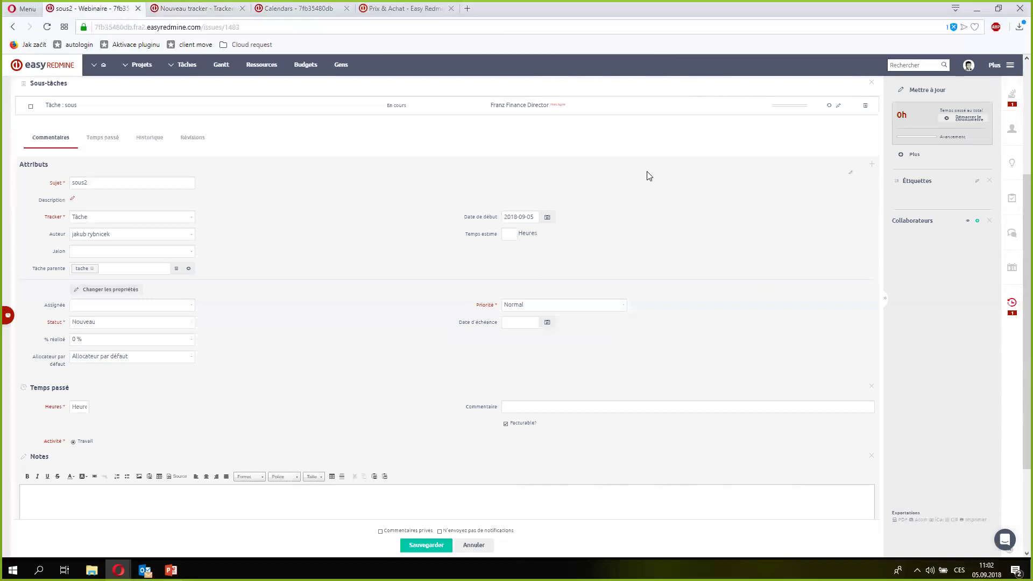
{"action": "scroll", "coordinate": [654, 173], "scroll_direction": "up", "scroll_amount": 3}
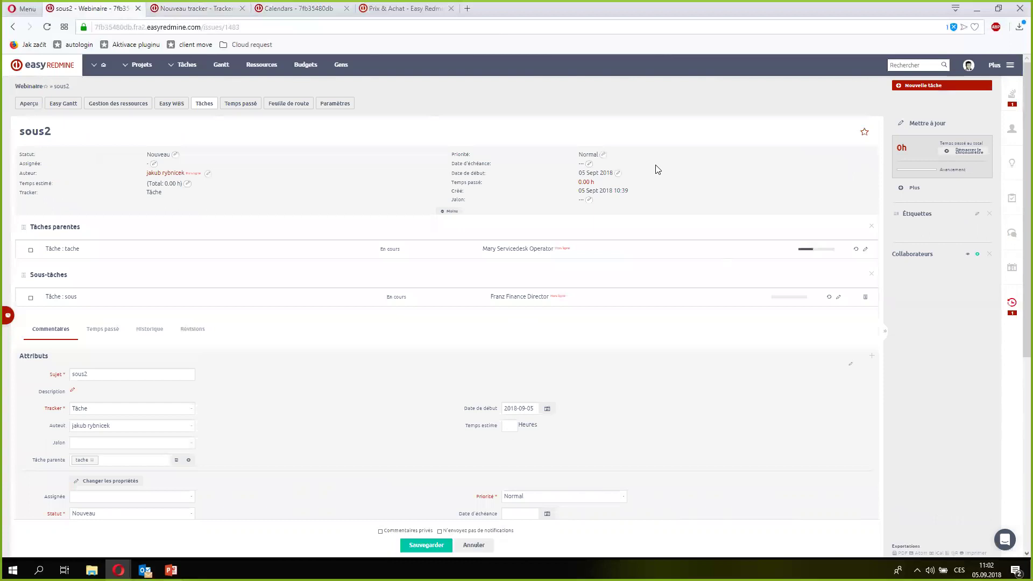
- Open the Webinaire project's Easy Gantt and look through the filters that can be added
{"action": "left_click", "coordinate": [78, 104]}
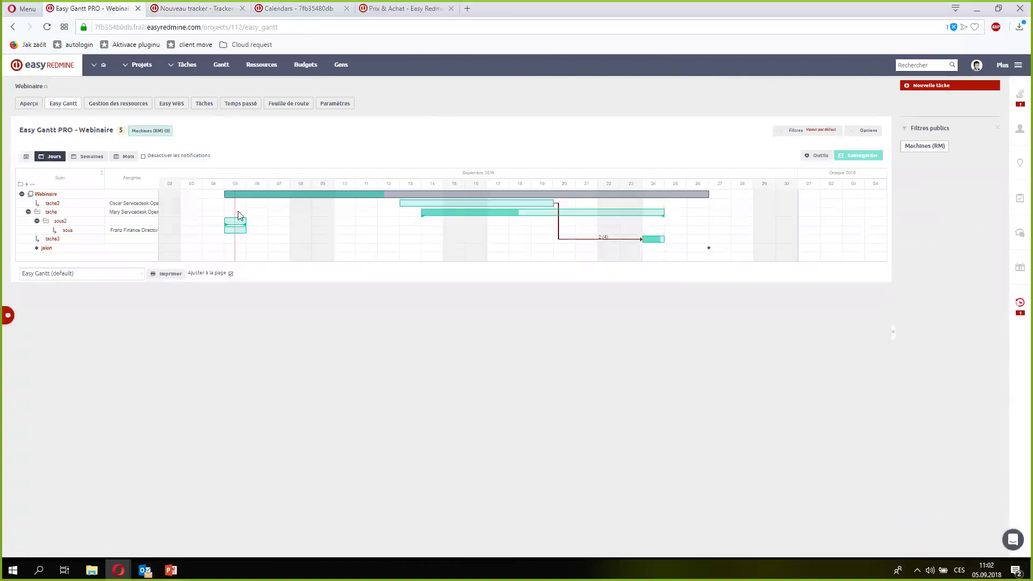
{"action": "left_click", "coordinate": [784, 136]}
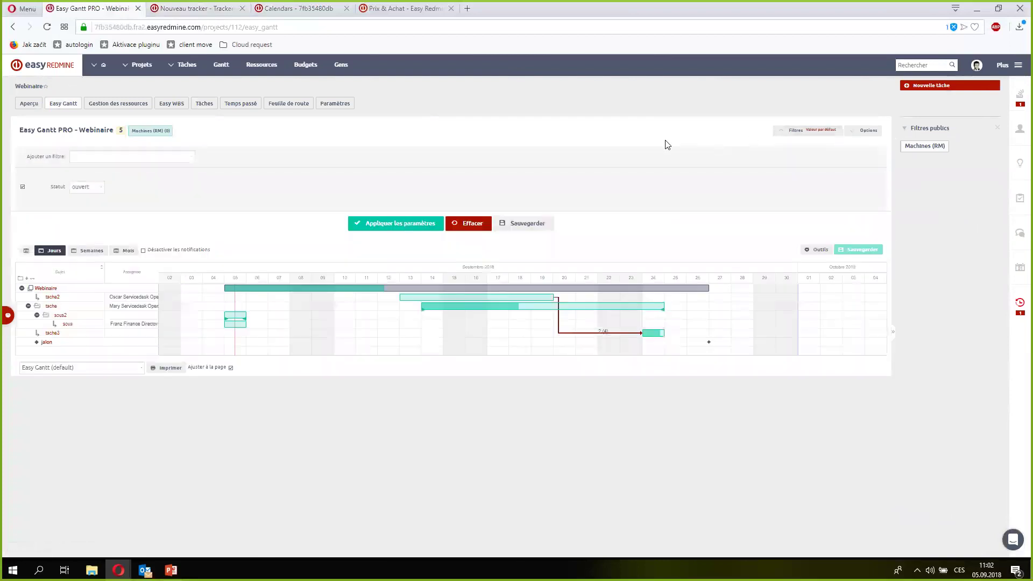
{"action": "left_click", "coordinate": [193, 161]}
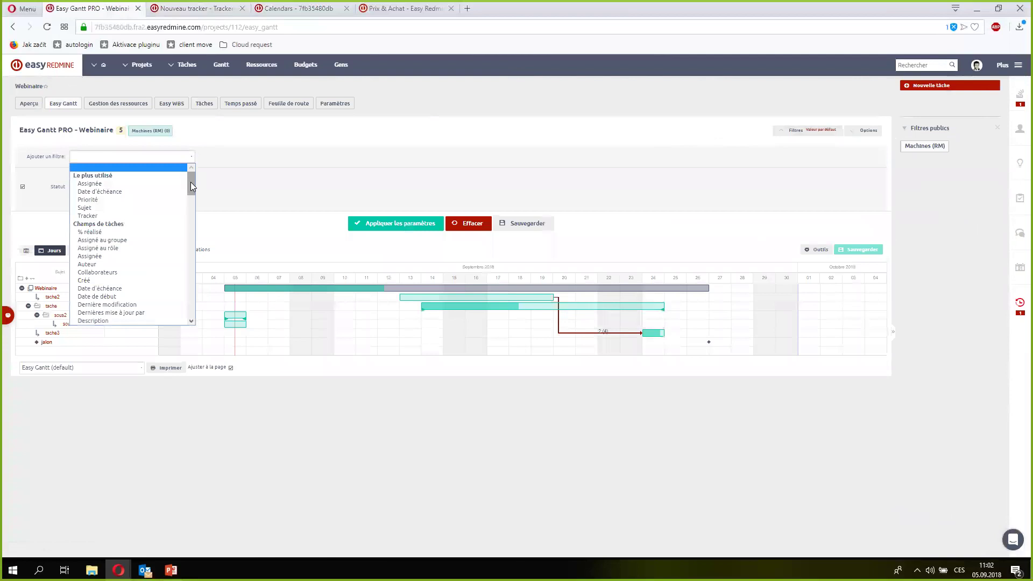
{"action": "left_click_drag", "start_coordinate": [191, 186], "coordinate": [237, 196]}
{"action": "left_click", "coordinate": [253, 151]}
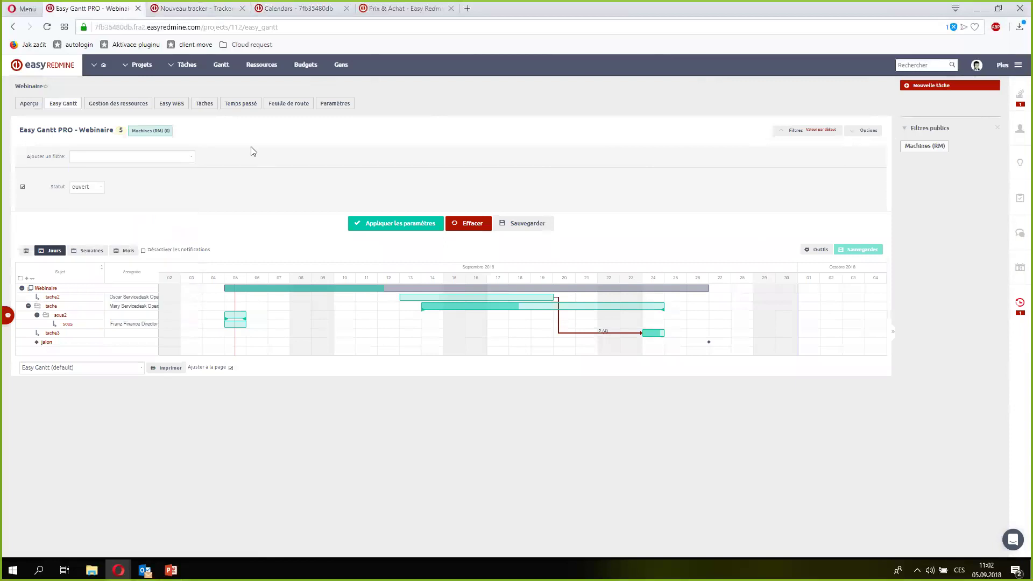